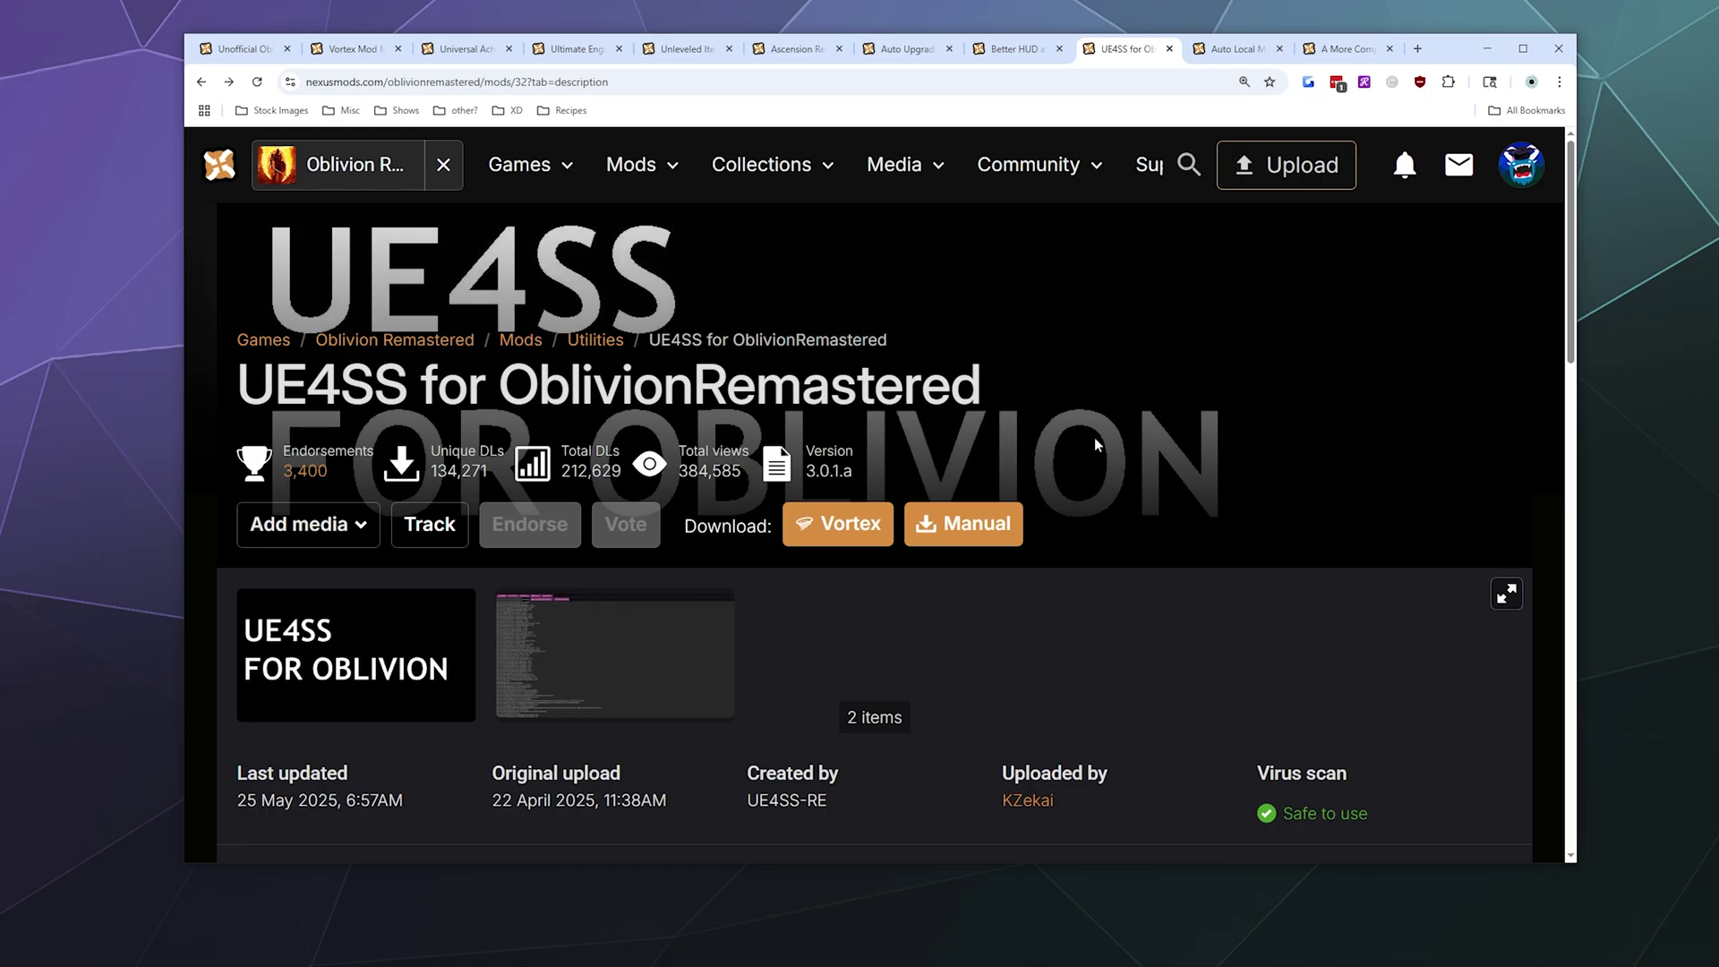
Scroll down the UE4SS for OblivionRemastered mod page toward its FILES tab.
{"action": "left_click_drag", "start_coordinate": [237, 386], "coordinate": [299, 383]}
{"action": "left_click", "coordinate": [255, 381]}
{"action": "scroll", "coordinate": [875, 338], "scroll_direction": "down", "scroll_amount": 8}
{"action": "scroll", "coordinate": [875, 337], "scroll_direction": "up", "scroll_amount": 8}
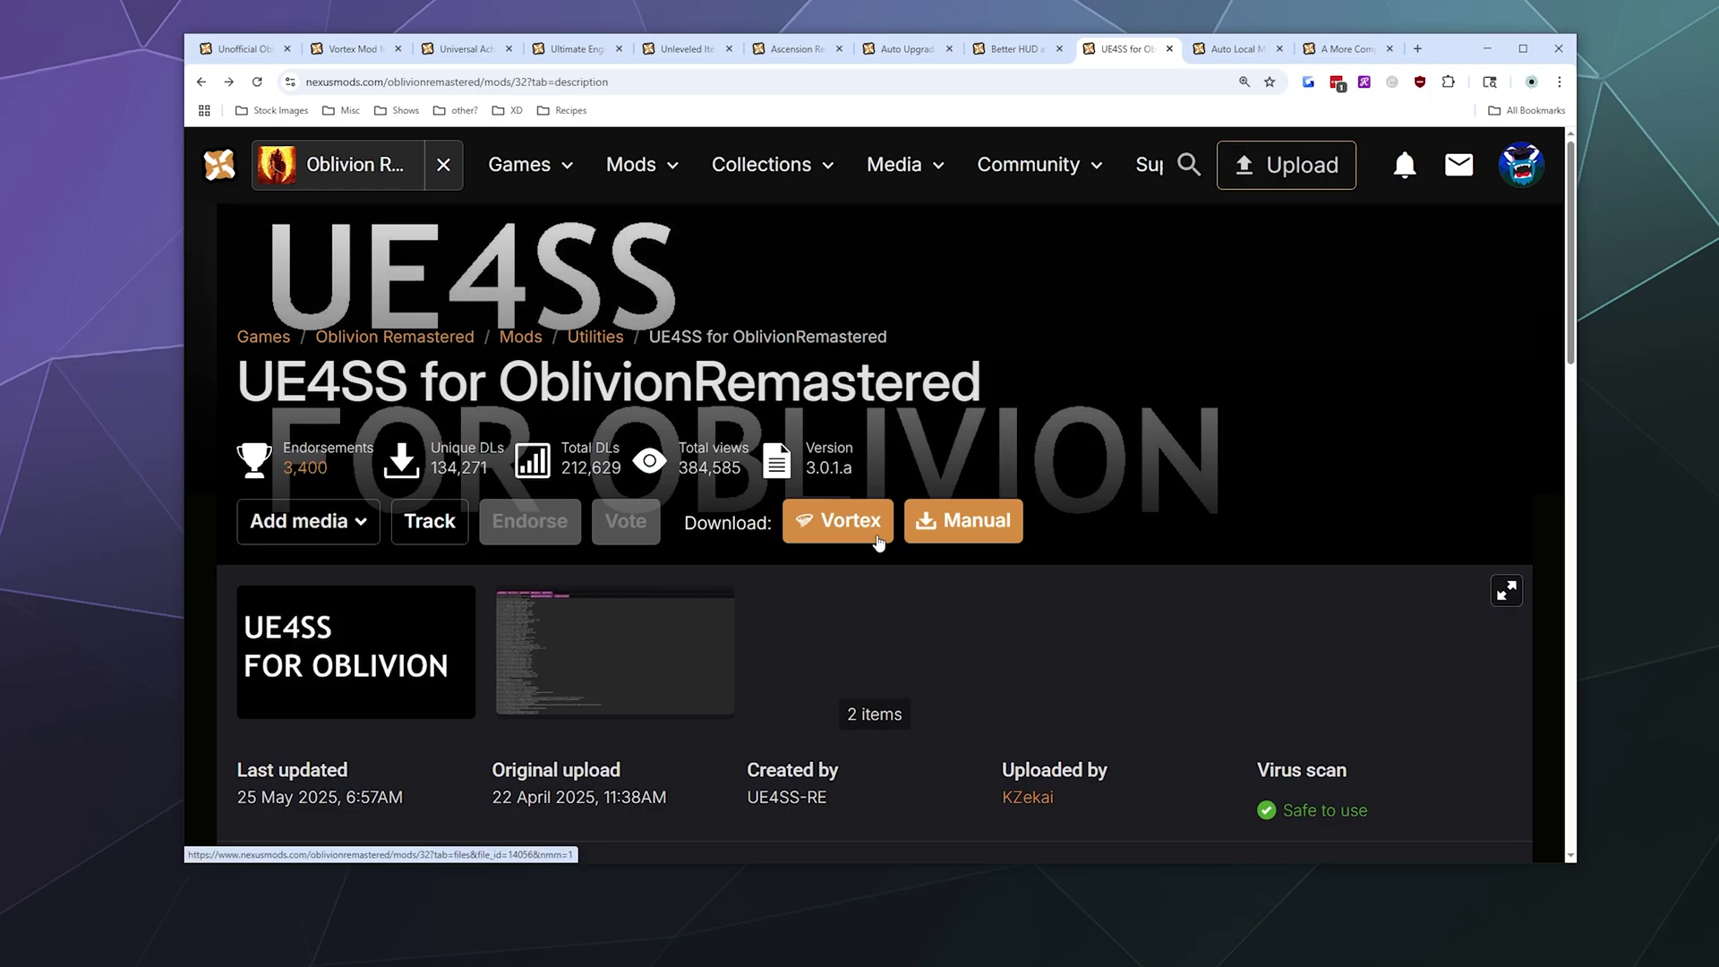
{"action": "scroll", "coordinate": [877, 541], "scroll_direction": "down", "scroll_amount": 10}
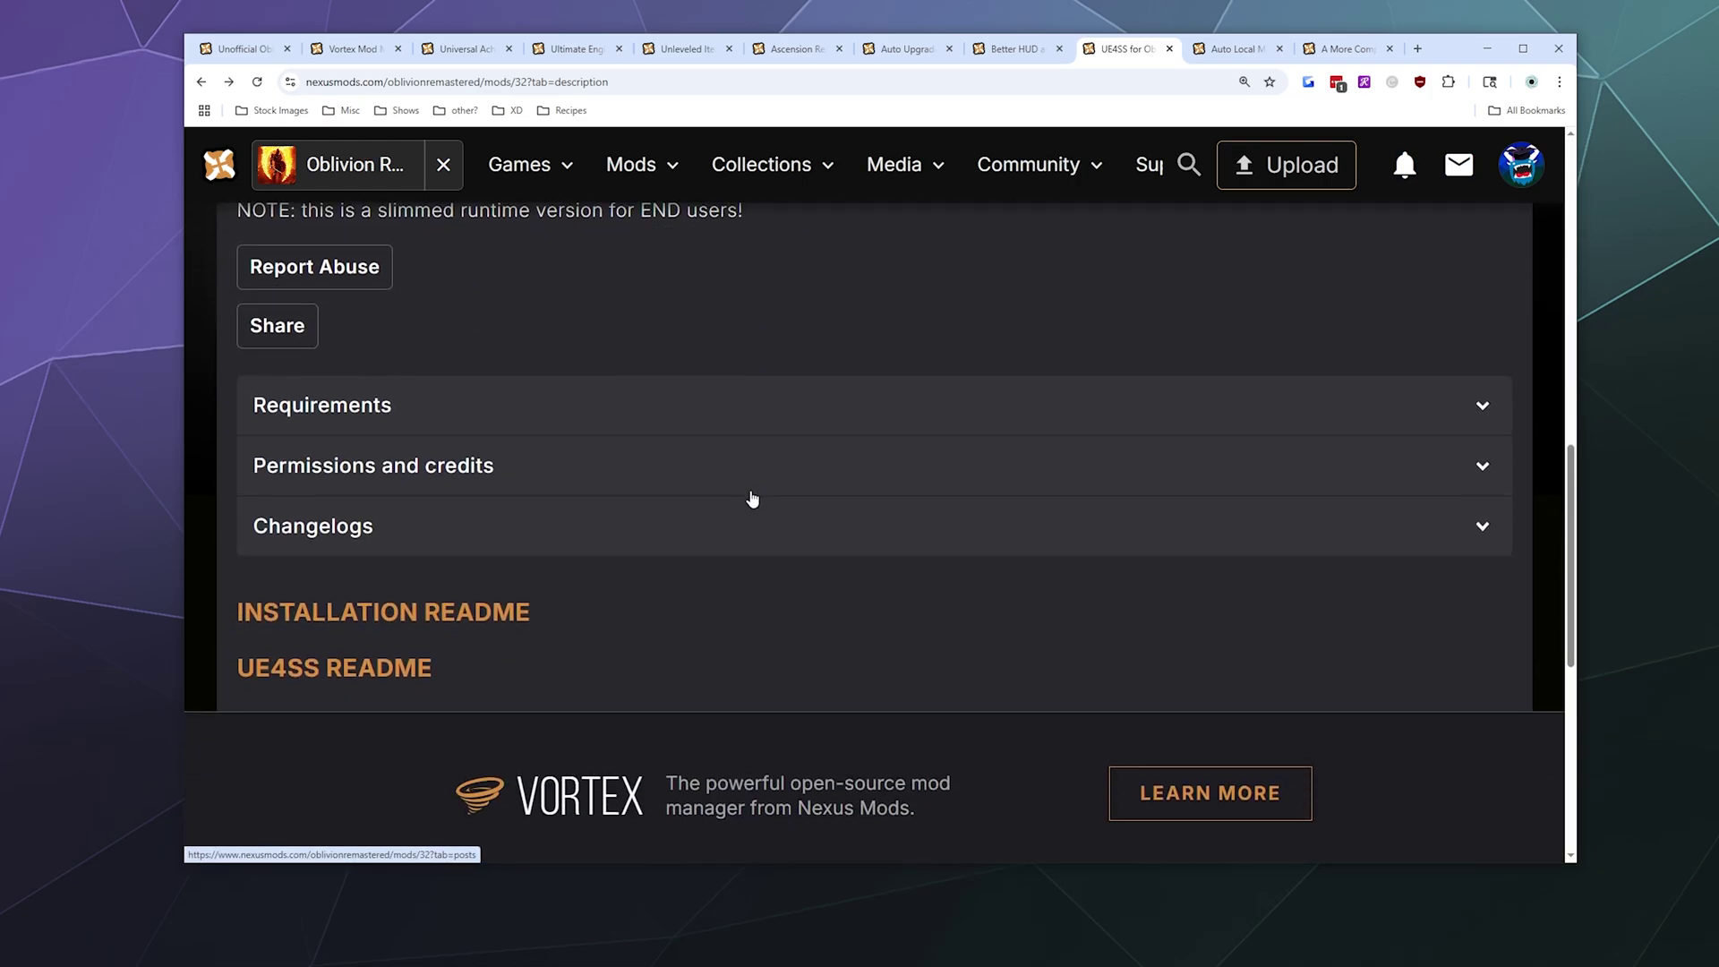
{"action": "scroll", "coordinate": [747, 488], "scroll_direction": "up", "scroll_amount": 10}
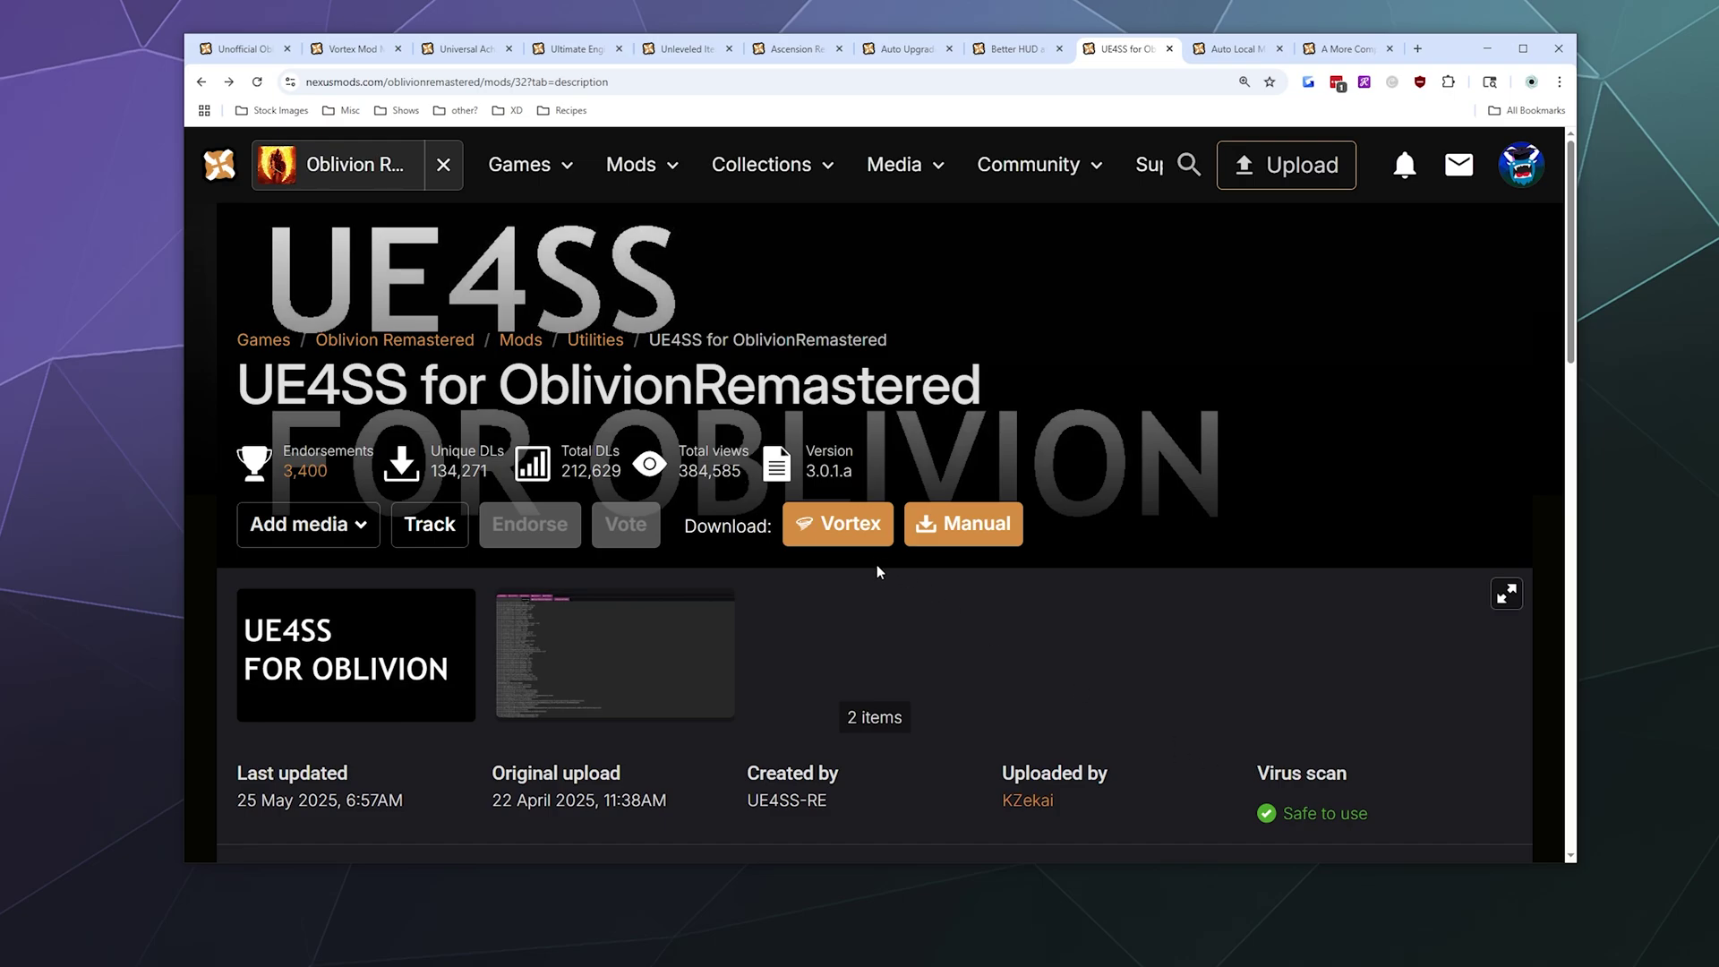
{"action": "scroll", "coordinate": [878, 570], "scroll_direction": "down", "scroll_amount": 5}
Open the Files tab and browse the Main, Optional and Old UE4SS files.
{"action": "left_click", "coordinate": [399, 495]}
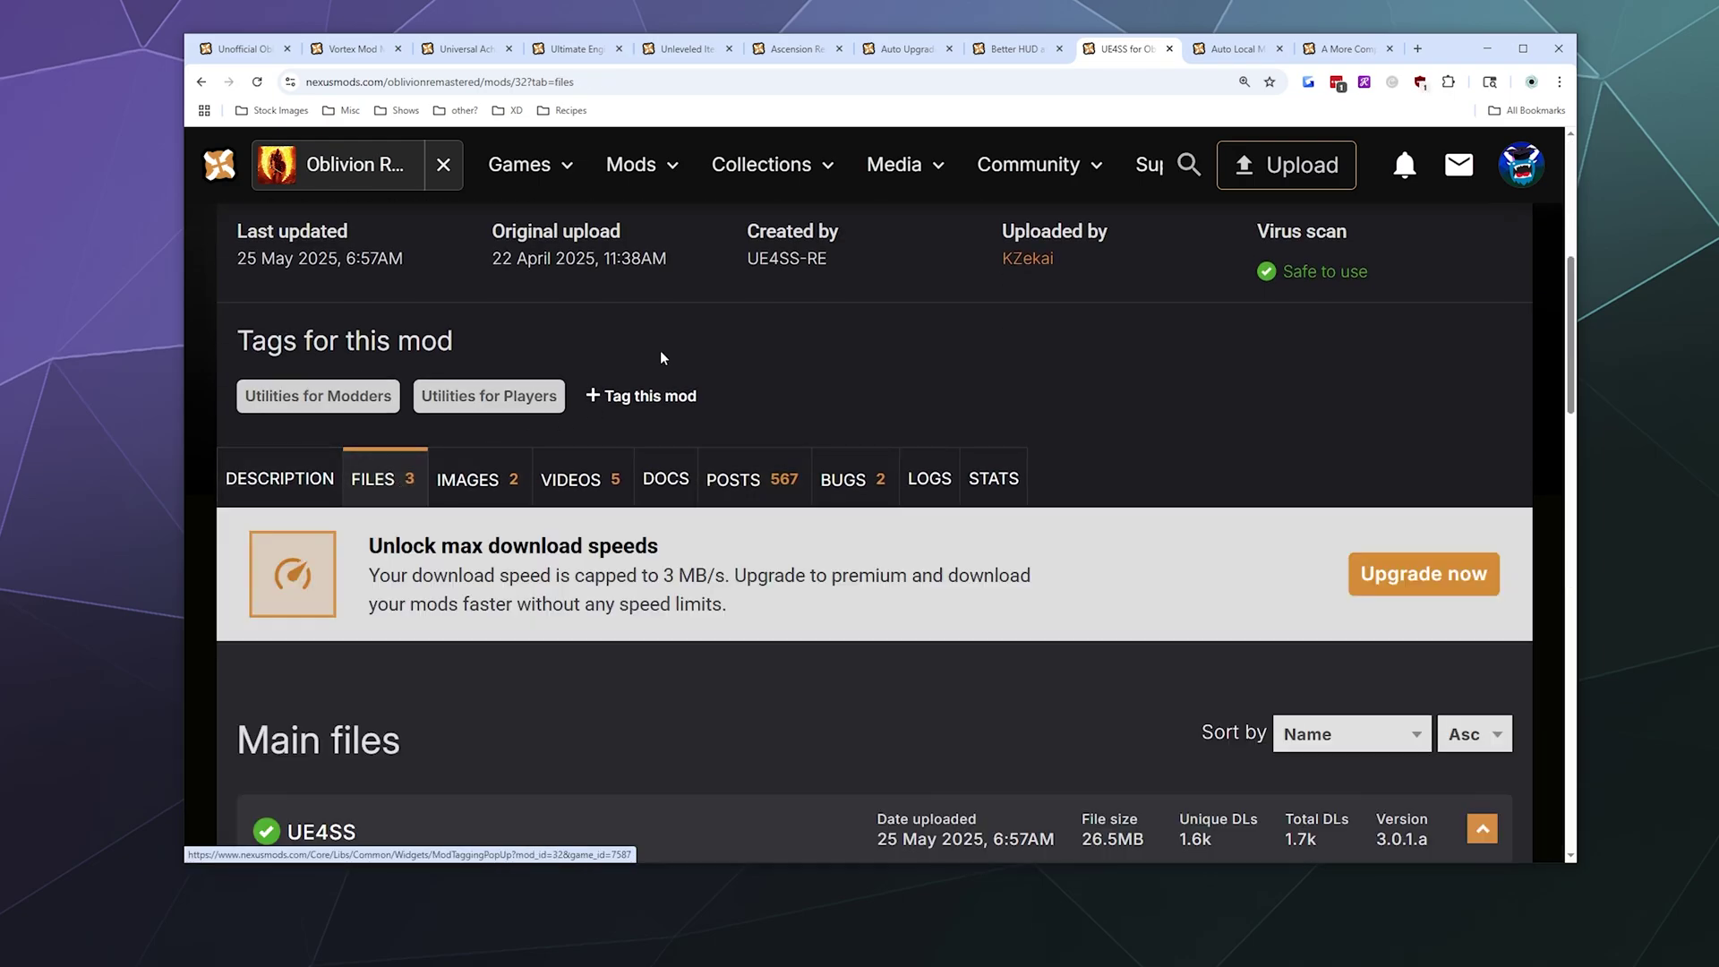
{"action": "scroll", "coordinate": [663, 429], "scroll_direction": "down", "scroll_amount": 6}
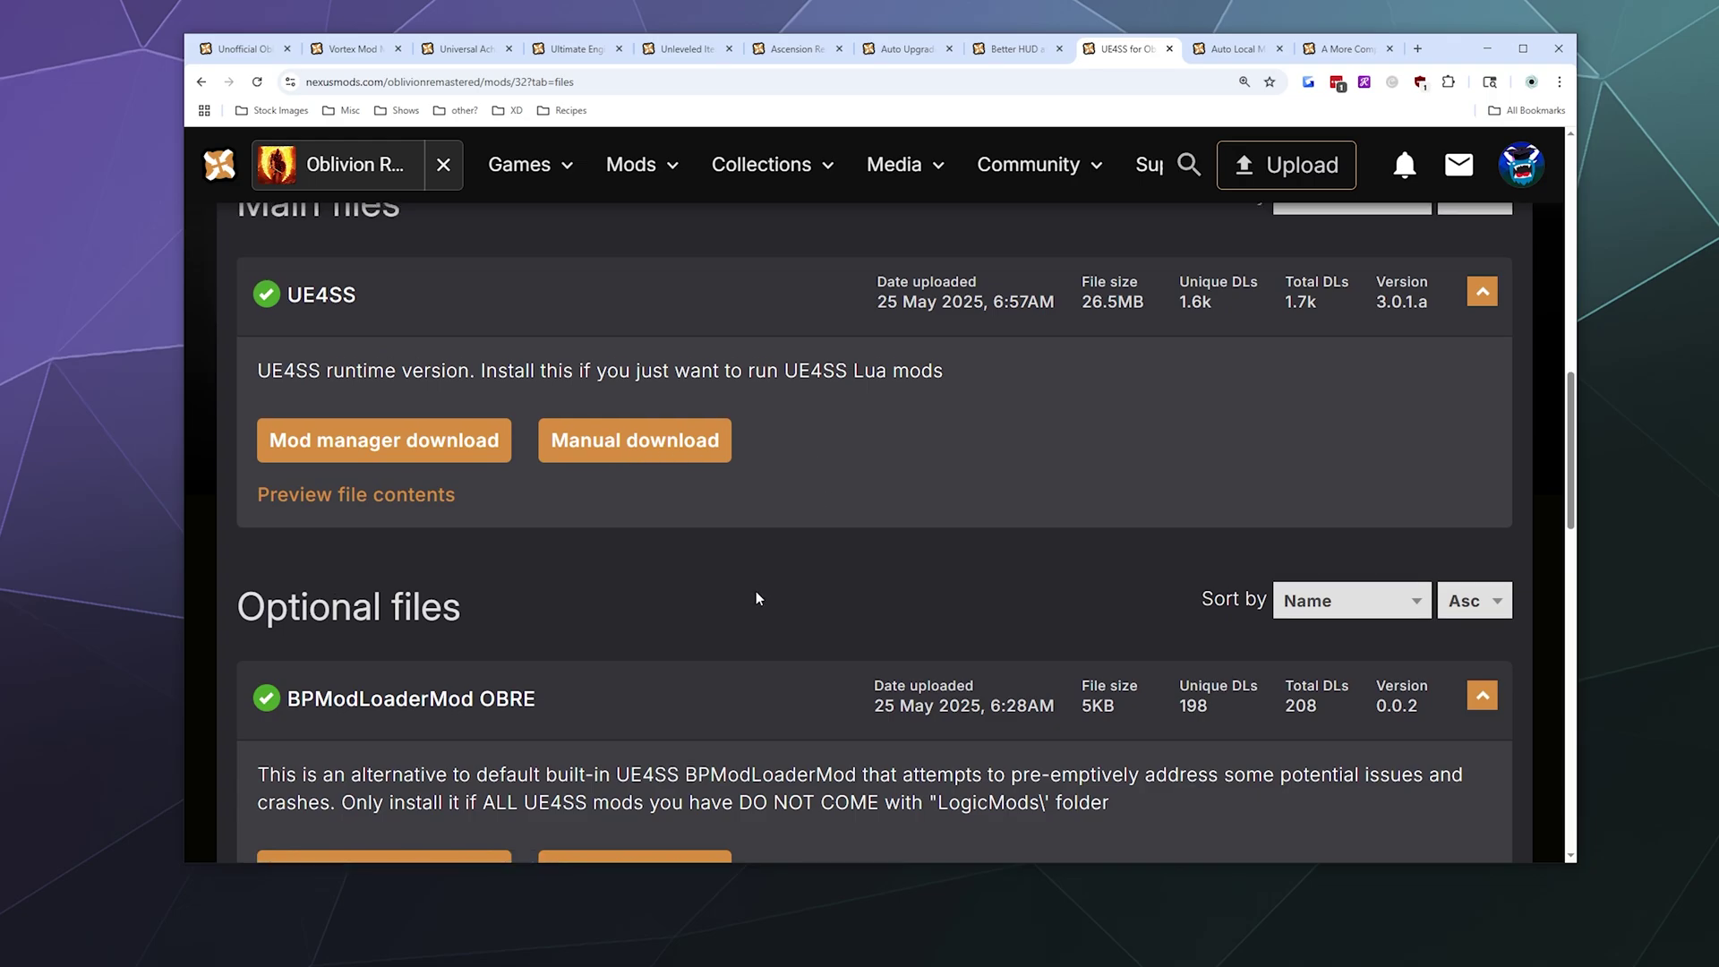
{"action": "scroll", "coordinate": [755, 593], "scroll_direction": "up", "scroll_amount": 2}
{"action": "scroll", "coordinate": [460, 469], "scroll_direction": "down", "scroll_amount": 5}
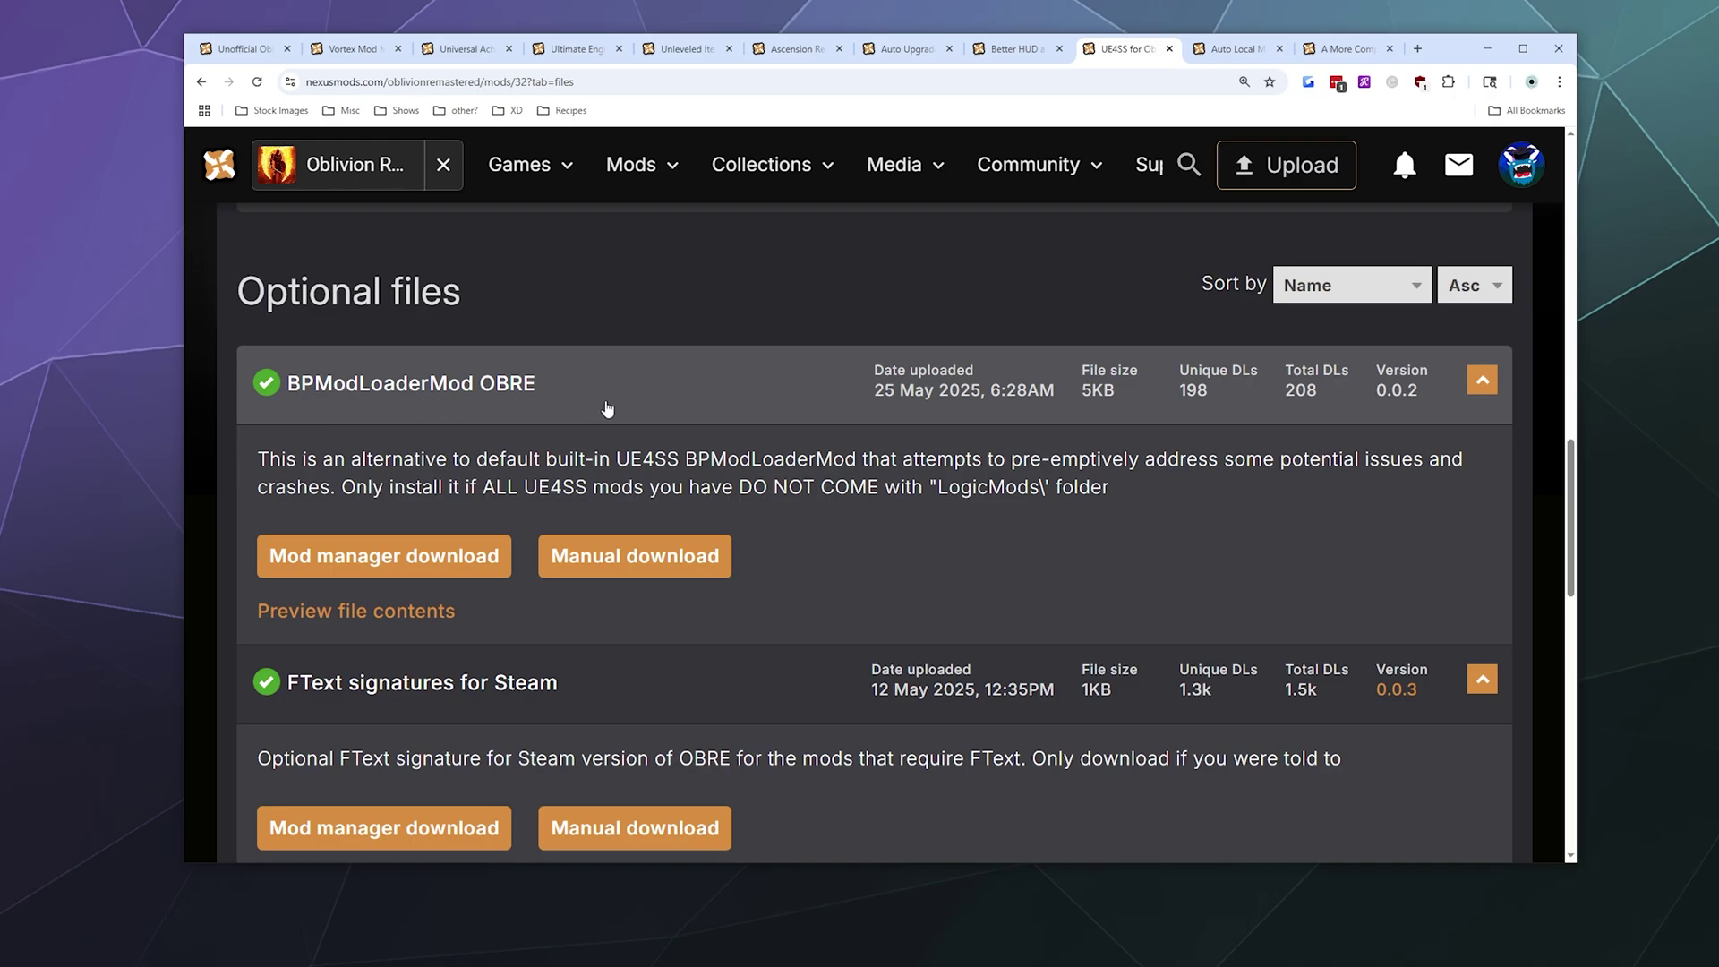
{"action": "scroll", "coordinate": [609, 394], "scroll_direction": "down", "scroll_amount": 2}
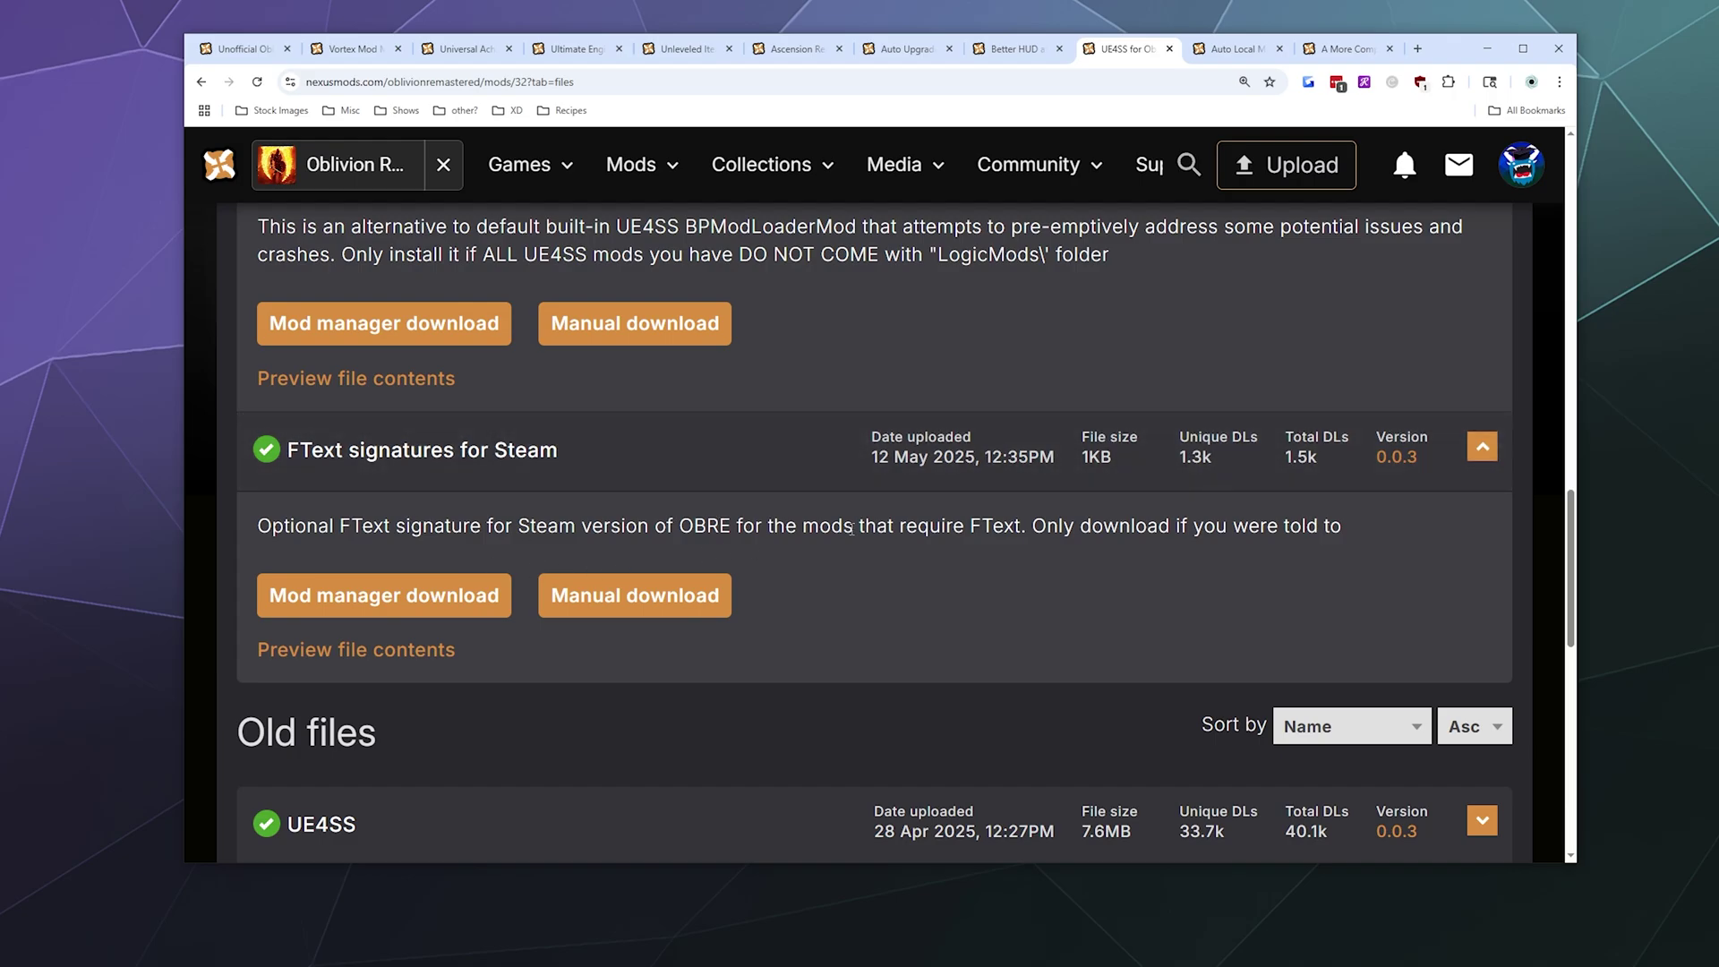
{"action": "scroll", "coordinate": [535, 616], "scroll_direction": "up", "scroll_amount": 5}
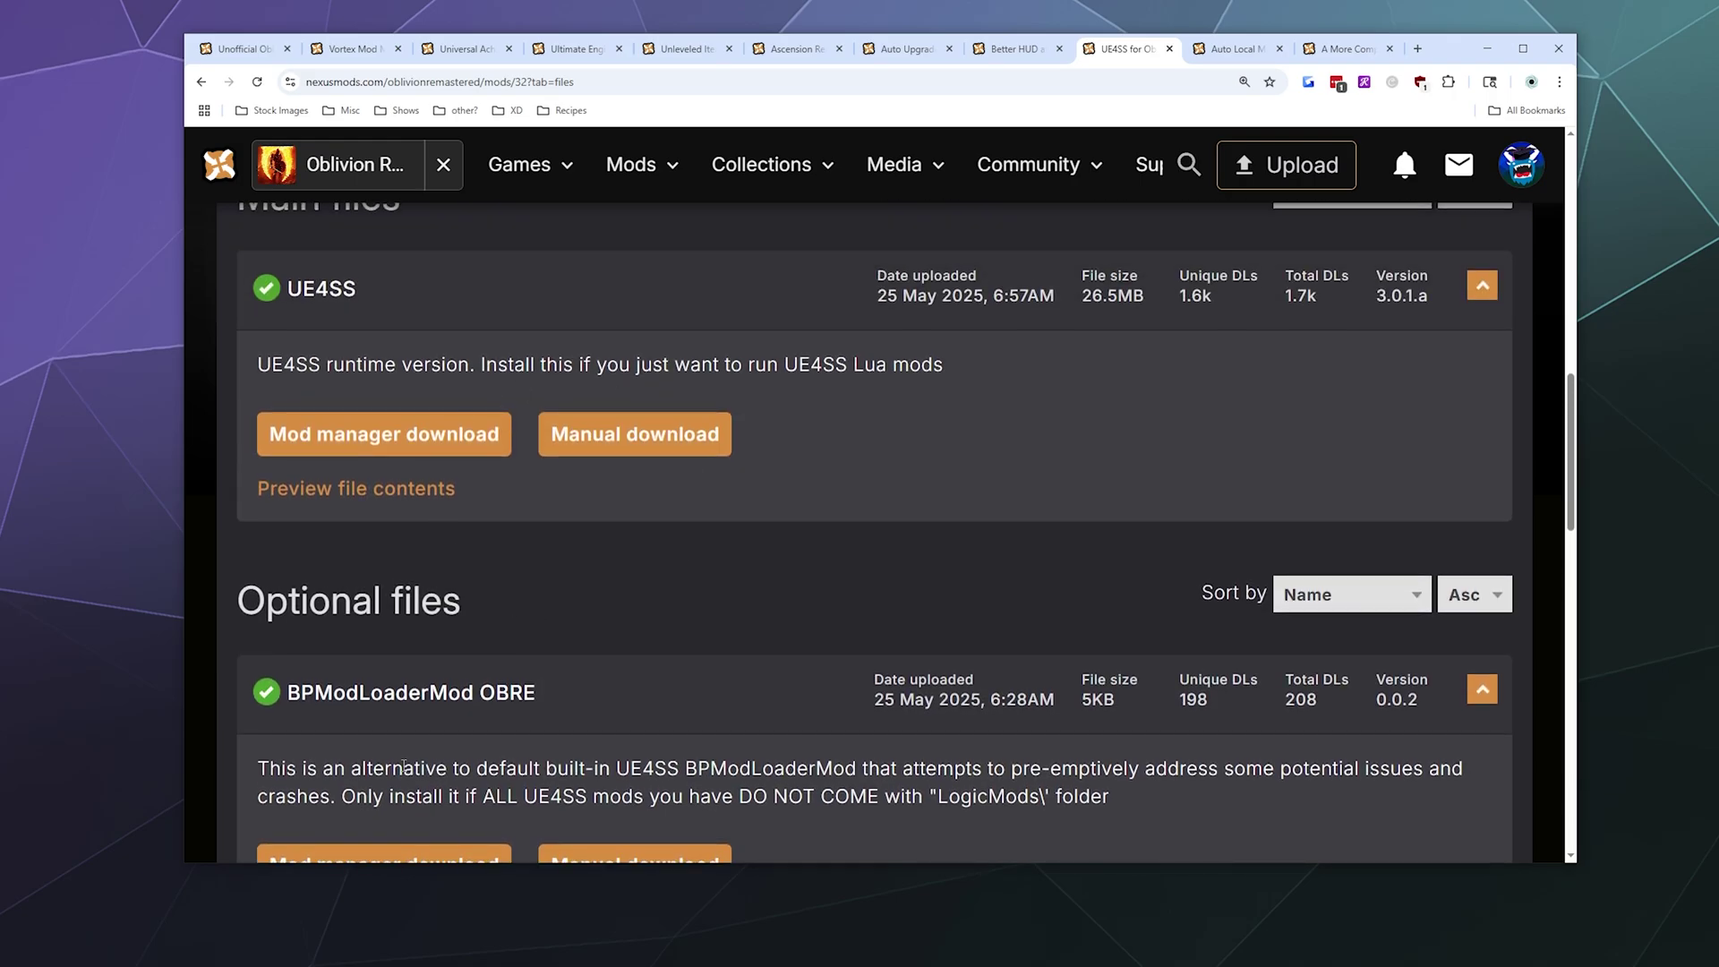
{"action": "scroll", "coordinate": [404, 767], "scroll_direction": "down", "scroll_amount": 5}
{"action": "scroll", "coordinate": [572, 342], "scroll_direction": "up", "scroll_amount": 7}
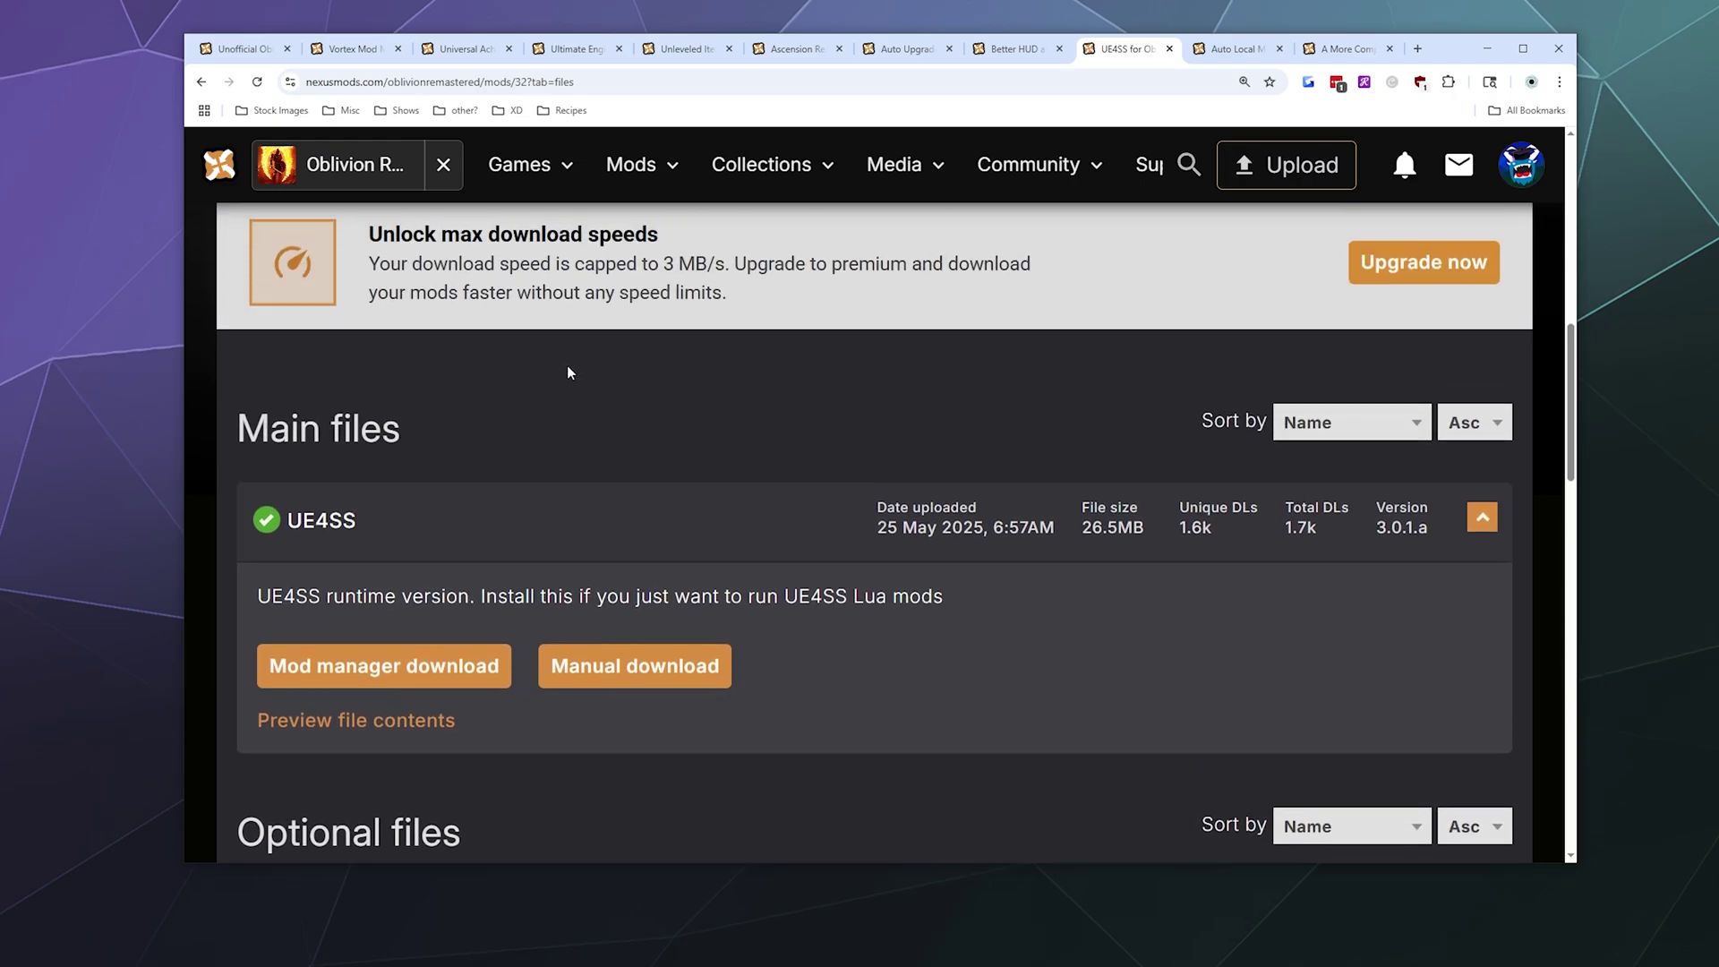
{"action": "scroll", "coordinate": [569, 518], "scroll_direction": "down", "scroll_amount": 2}
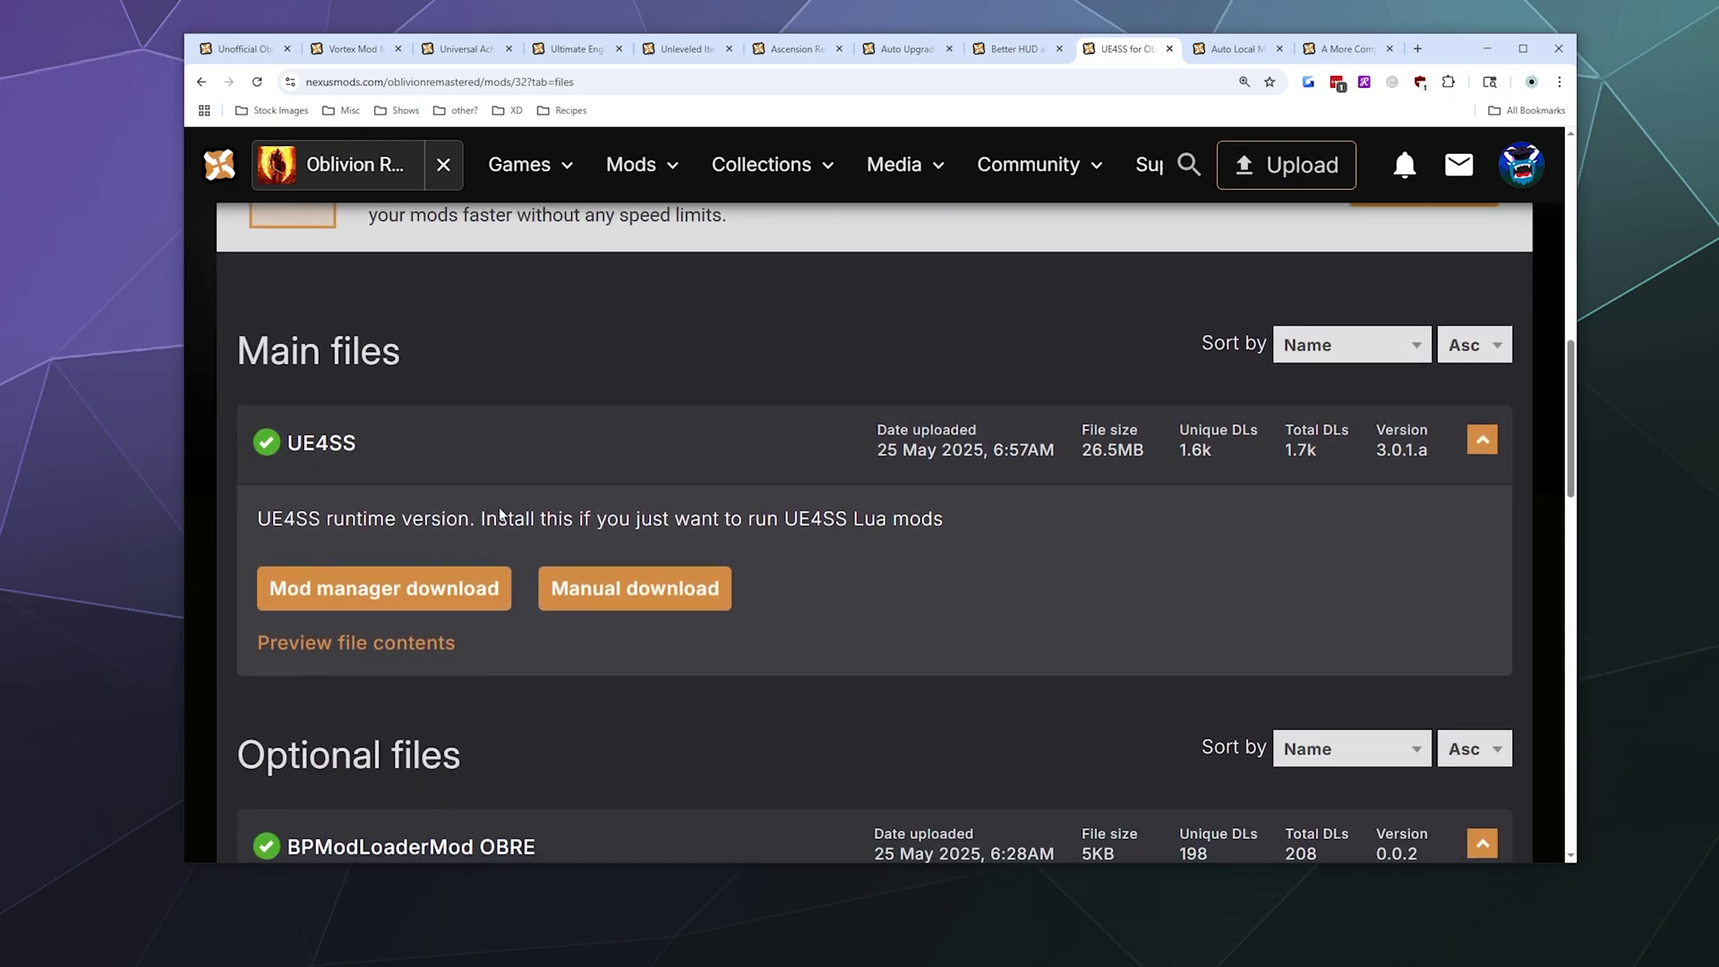
{"action": "scroll", "coordinate": [502, 507], "scroll_direction": "down", "scroll_amount": 1}
{"action": "scroll", "coordinate": [507, 511], "scroll_direction": "down", "scroll_amount": 2}
{"action": "scroll", "coordinate": [500, 438], "scroll_direction": "up", "scroll_amount": 6}
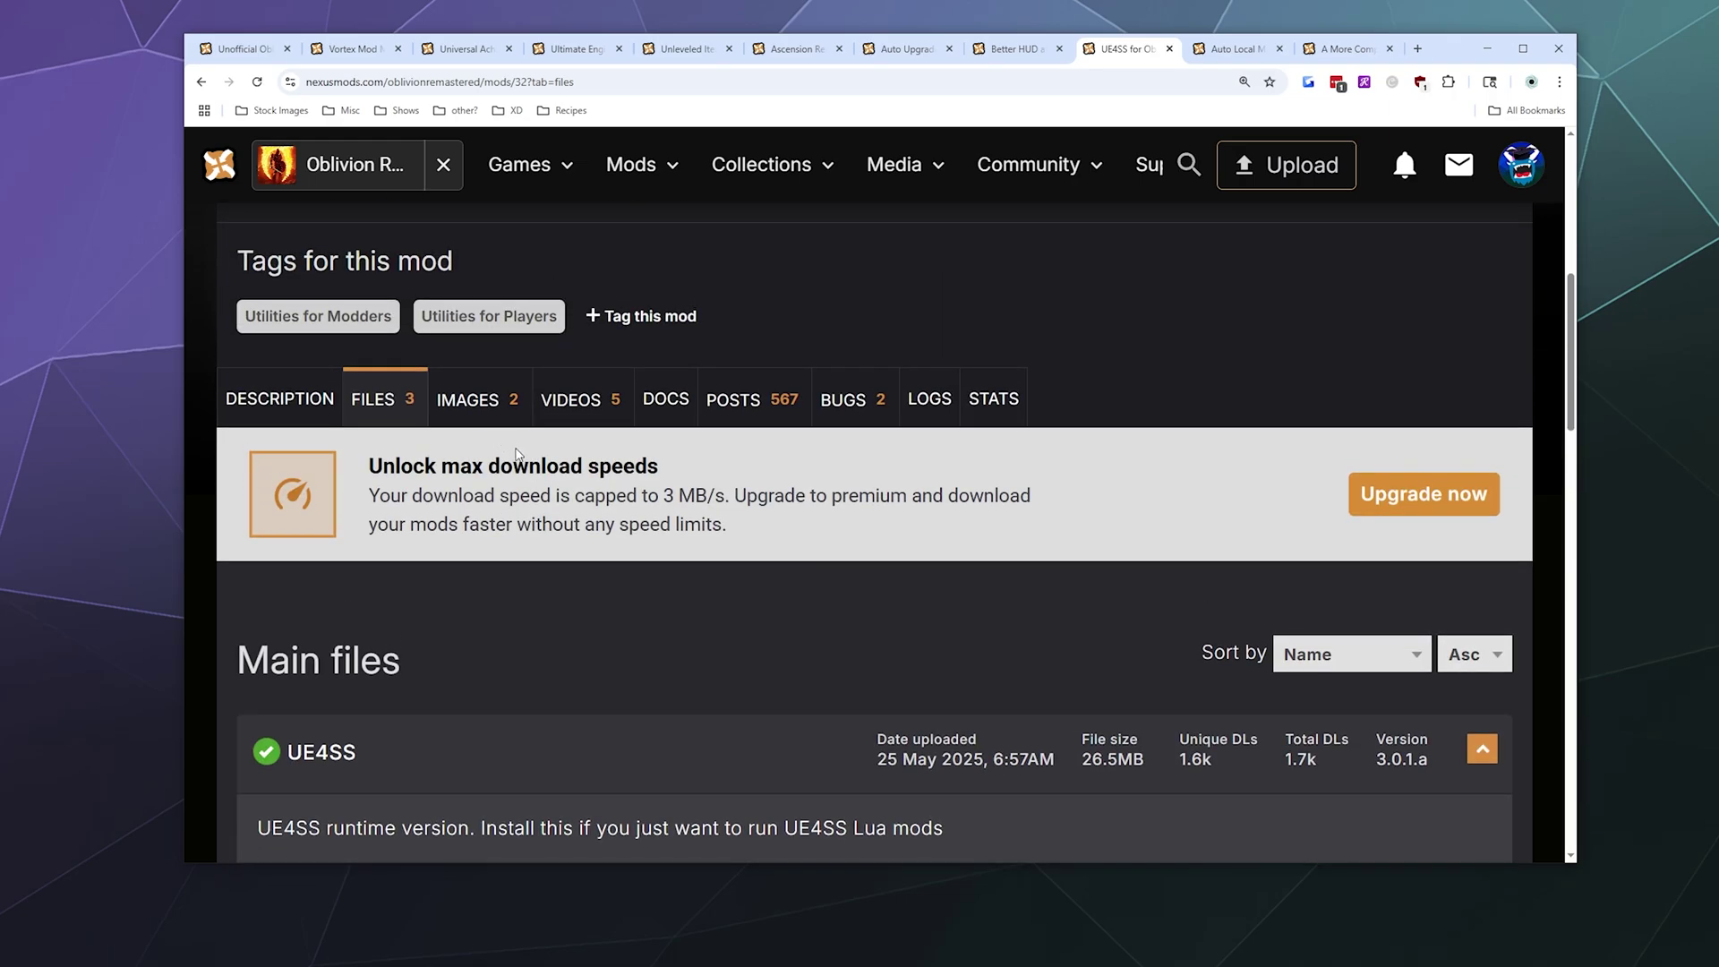
{"action": "scroll", "coordinate": [516, 454], "scroll_direction": "up", "scroll_amount": 5}
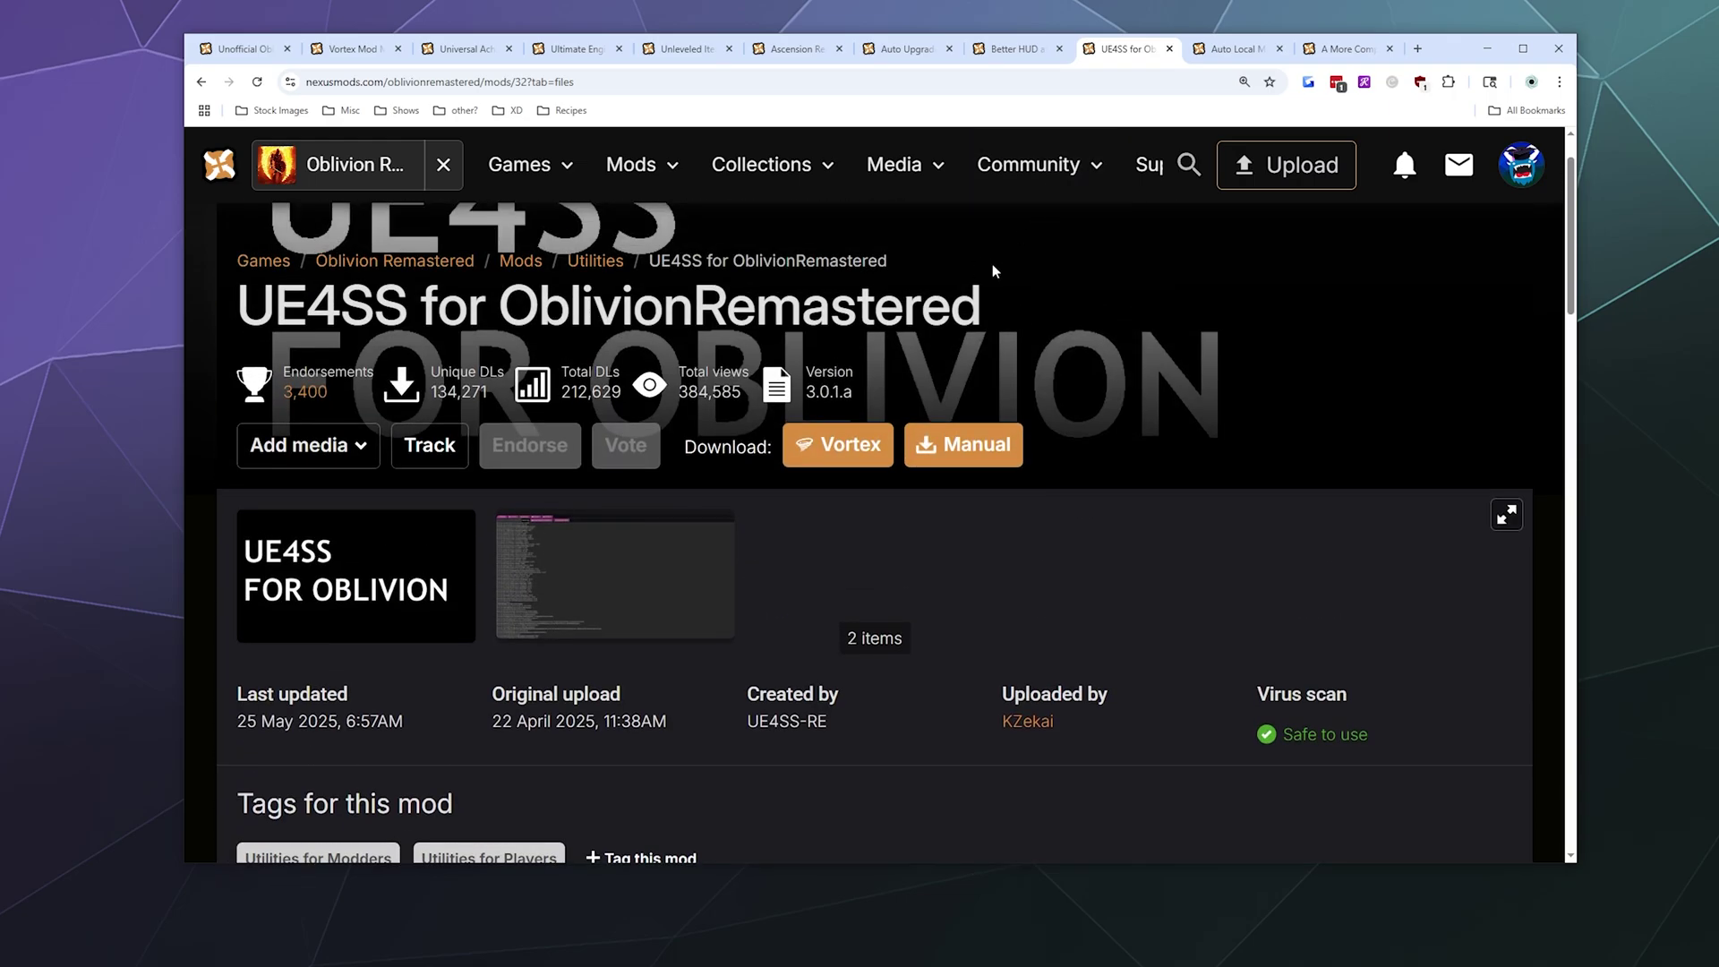
{"action": "scroll", "coordinate": [858, 428], "scroll_direction": "down", "scroll_amount": 3}
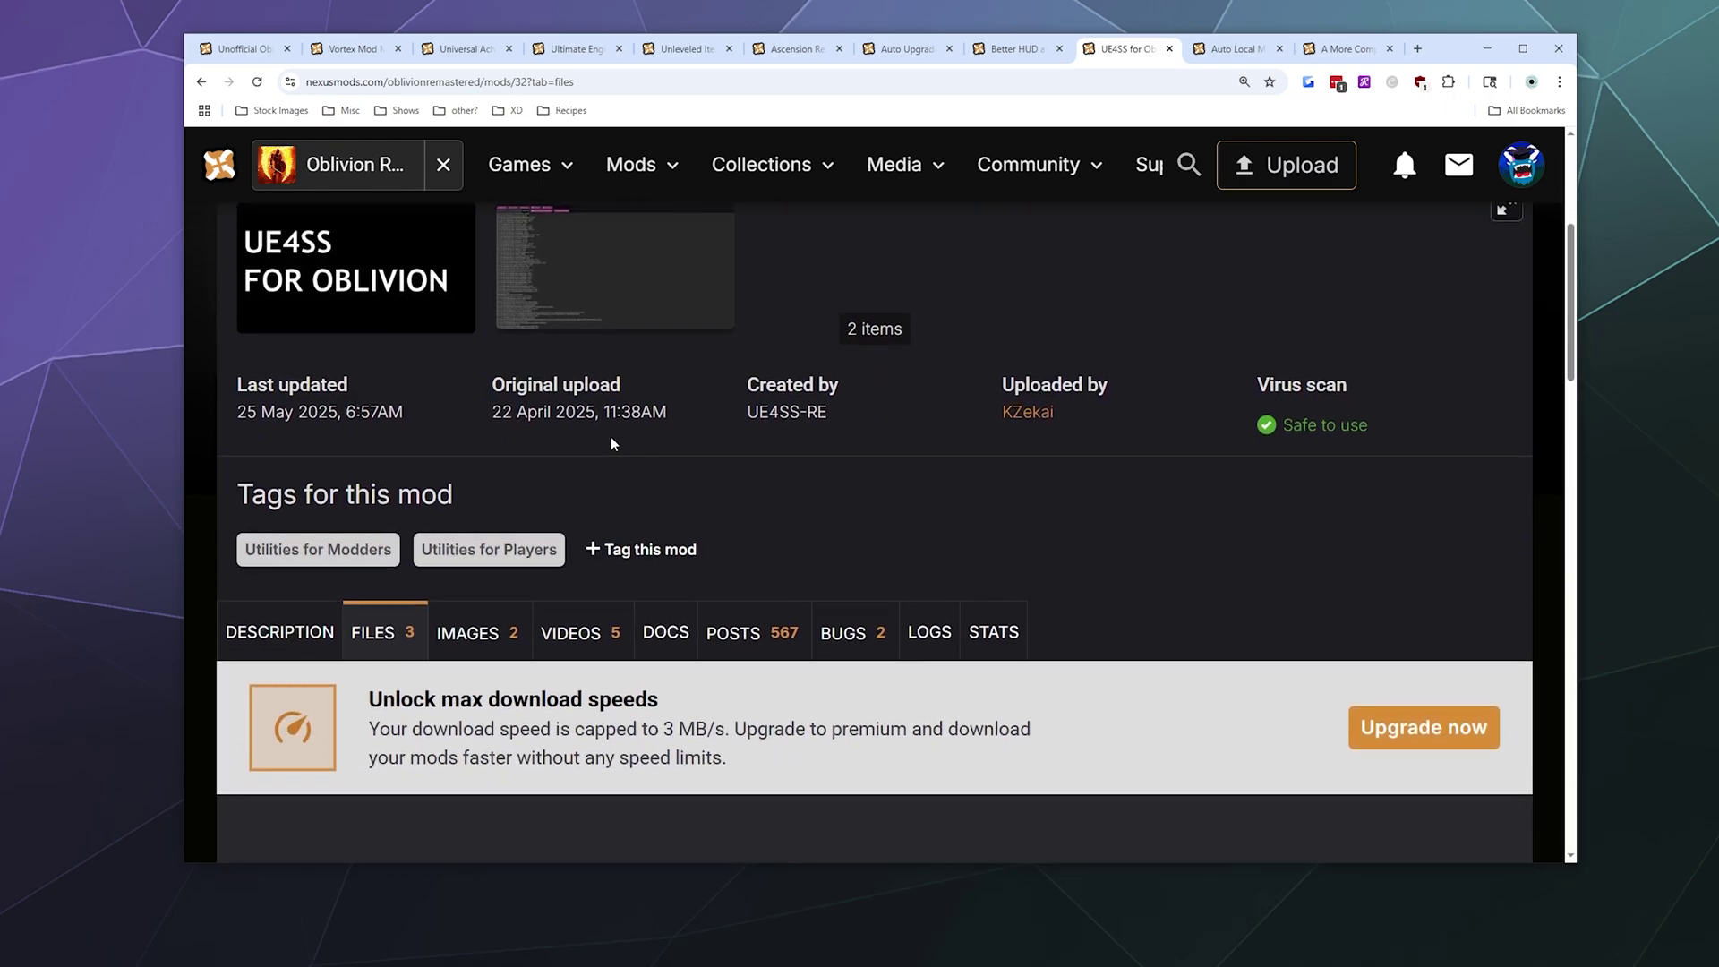
Return to the mod's Description tab and scroll down to its installation readme link.
{"action": "left_click", "coordinate": [322, 632]}
{"action": "scroll", "coordinate": [579, 487], "scroll_direction": "down", "scroll_amount": 4}
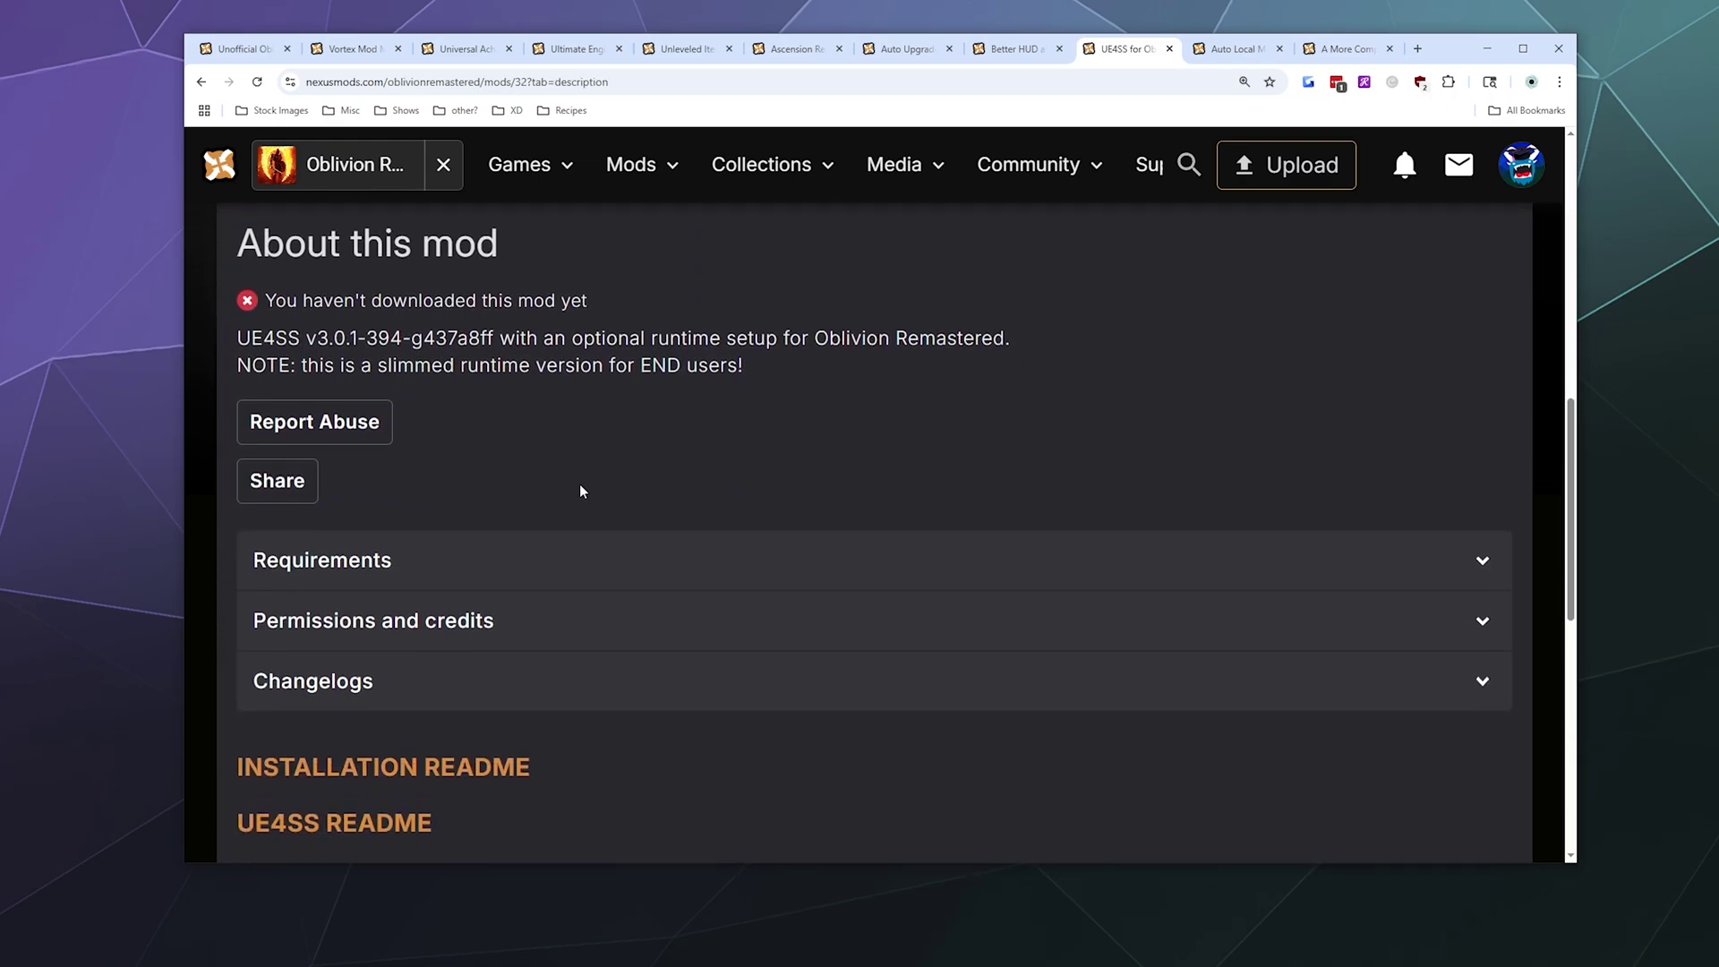
{"action": "scroll", "coordinate": [448, 564], "scroll_direction": "down", "scroll_amount": 2}
Open the installation readme and find the Gamepass path OblivionRemastered\Binaries\WinGDK\.
{"action": "left_click", "coordinate": [372, 538]}
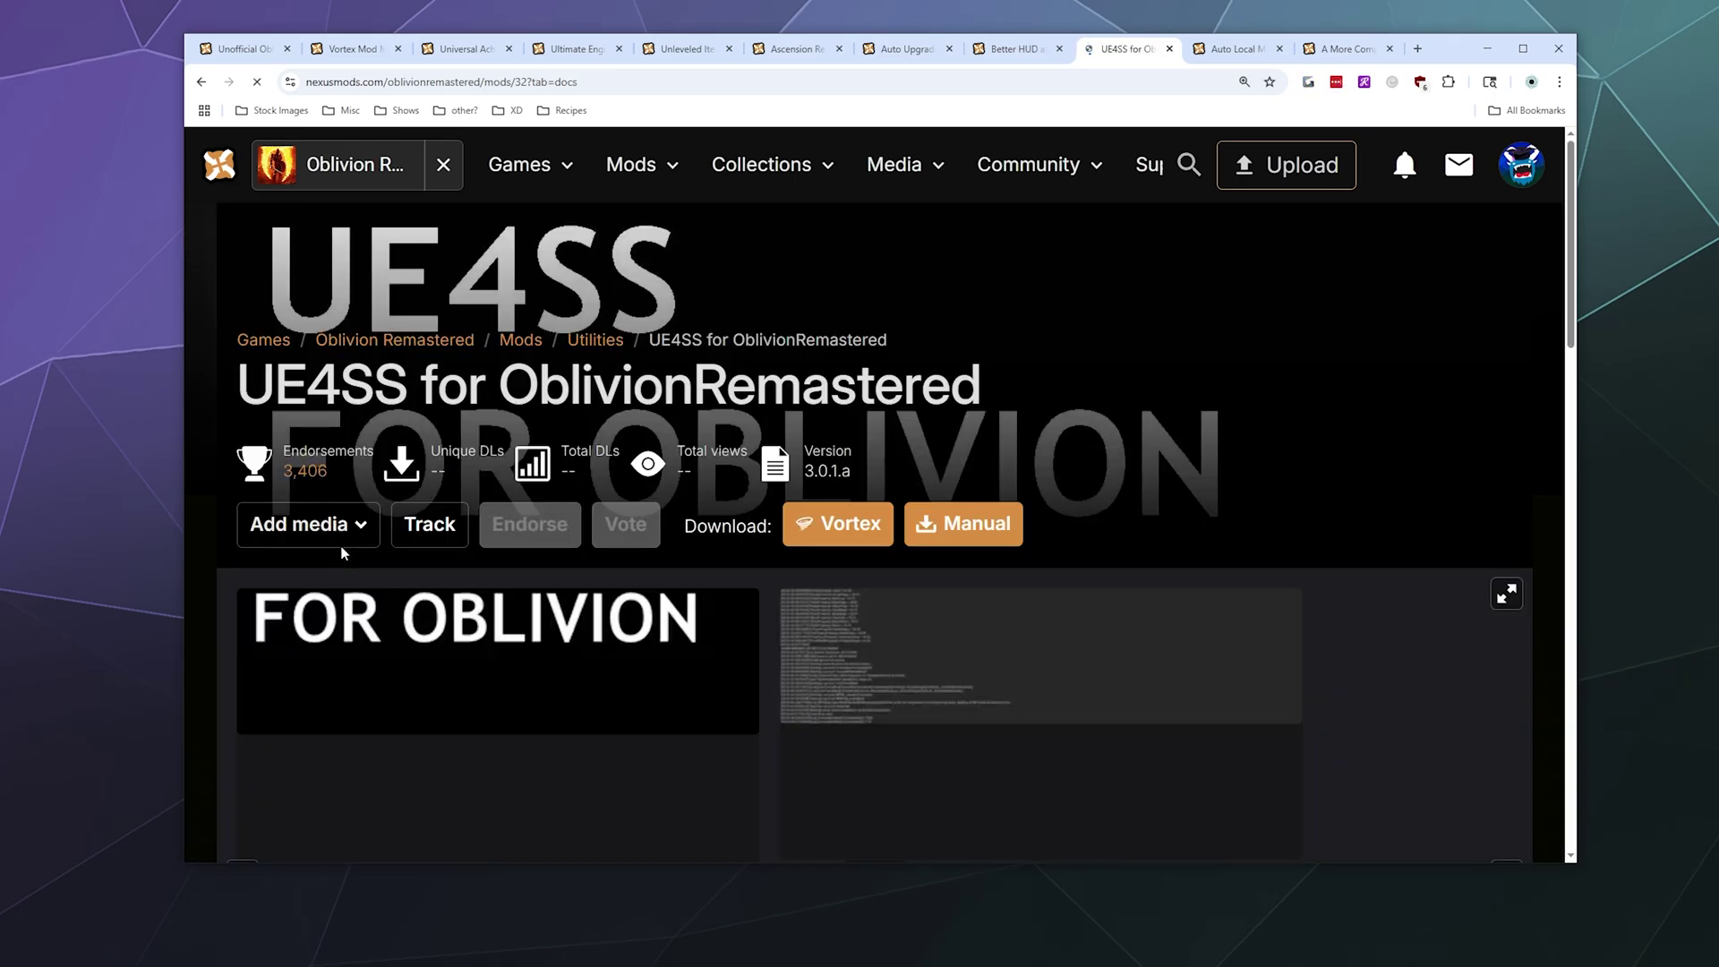
{"action": "scroll", "coordinate": [621, 410], "scroll_direction": "down", "scroll_amount": 7}
{"action": "scroll", "coordinate": [651, 400], "scroll_direction": "down", "scroll_amount": 5}
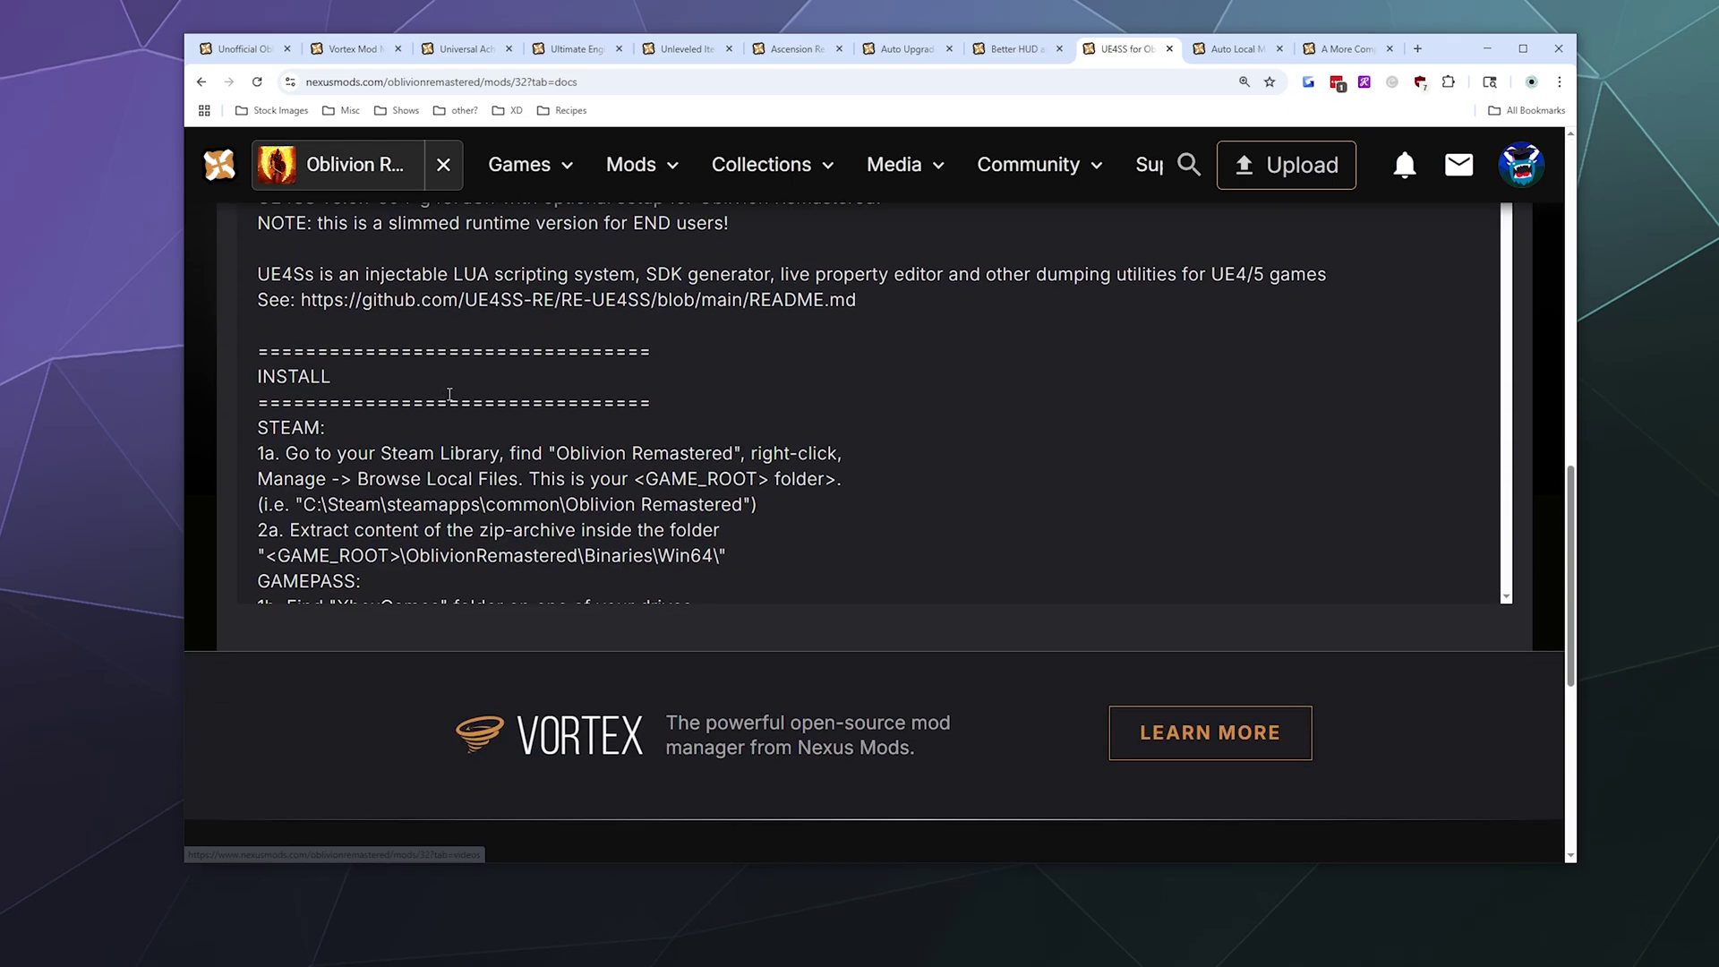
{"action": "scroll", "coordinate": [321, 335], "scroll_direction": "down", "scroll_amount": 2}
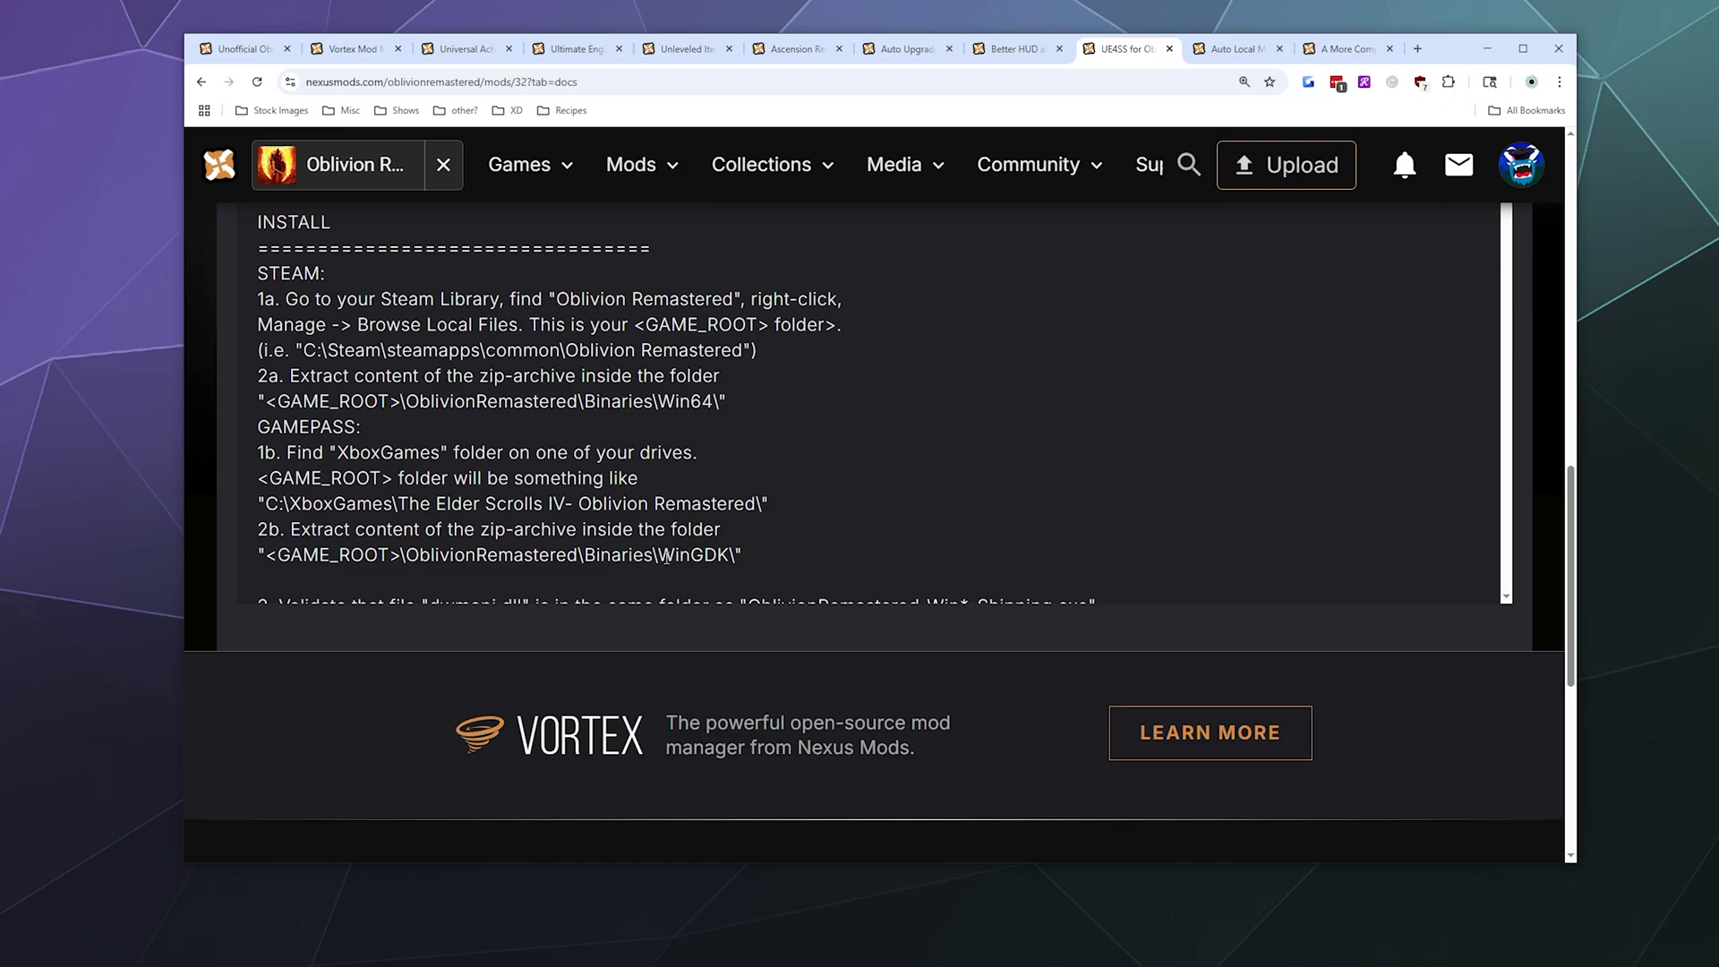
{"action": "left_click_drag", "start_coordinate": [406, 557], "coordinate": [730, 559]}
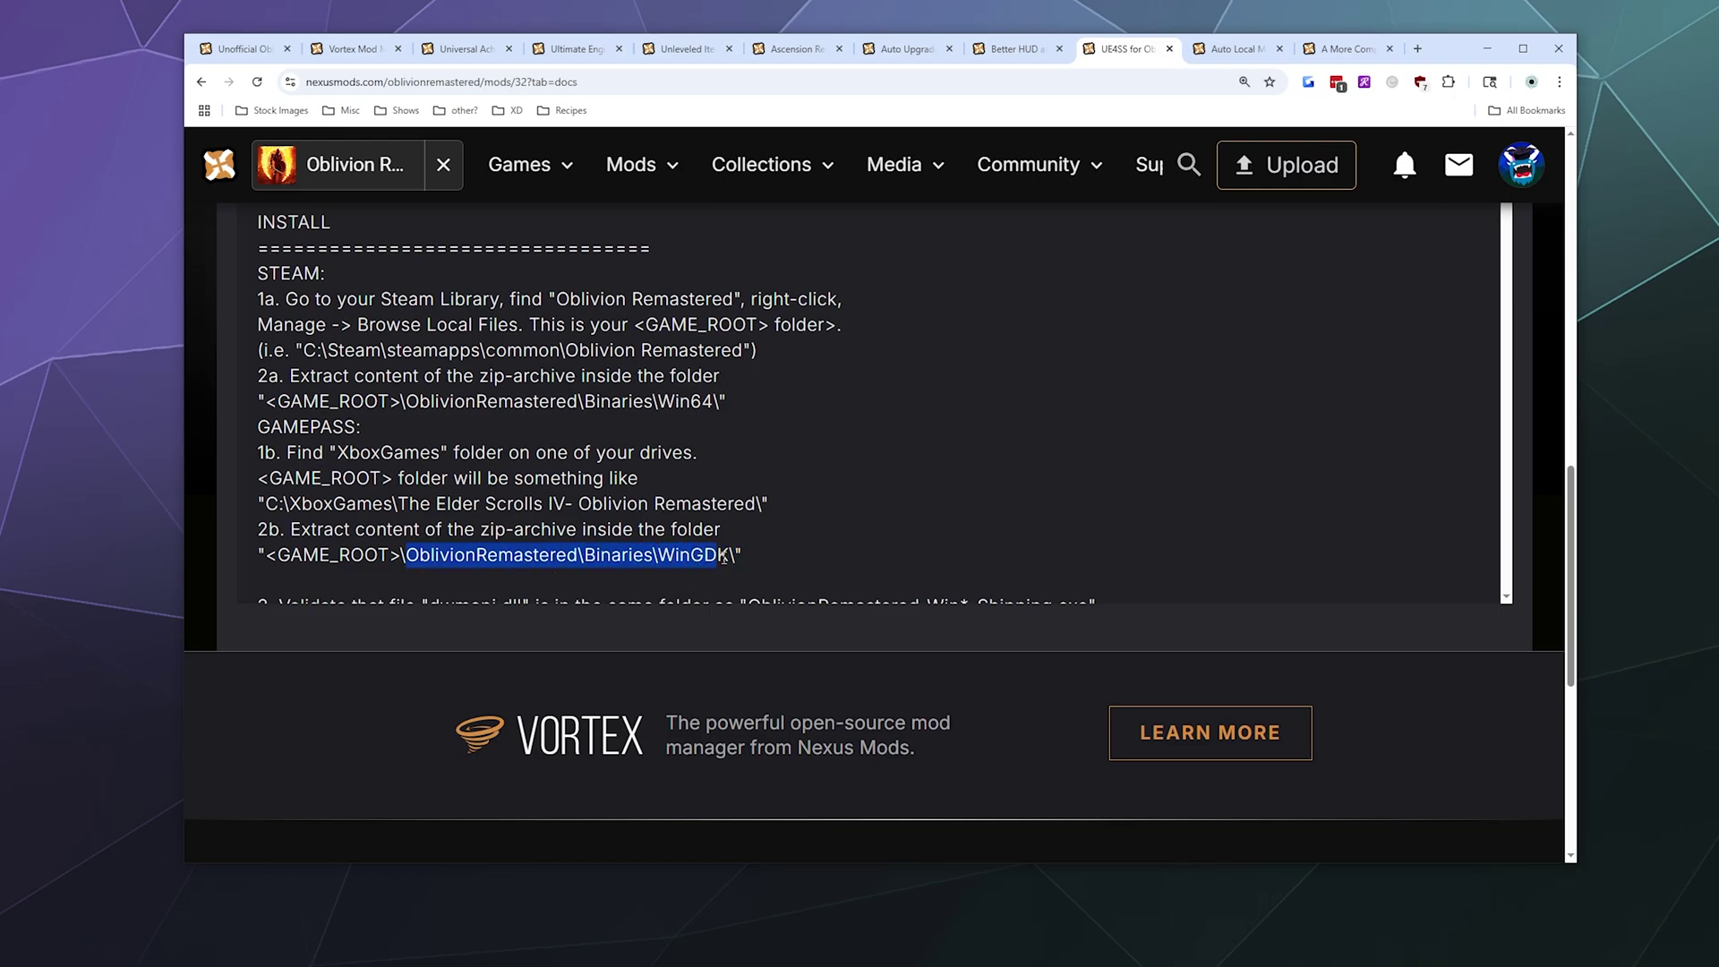
{"action": "left_click", "coordinate": [792, 521]}
{"action": "scroll", "coordinate": [791, 519], "scroll_direction": "up", "scroll_amount": 2}
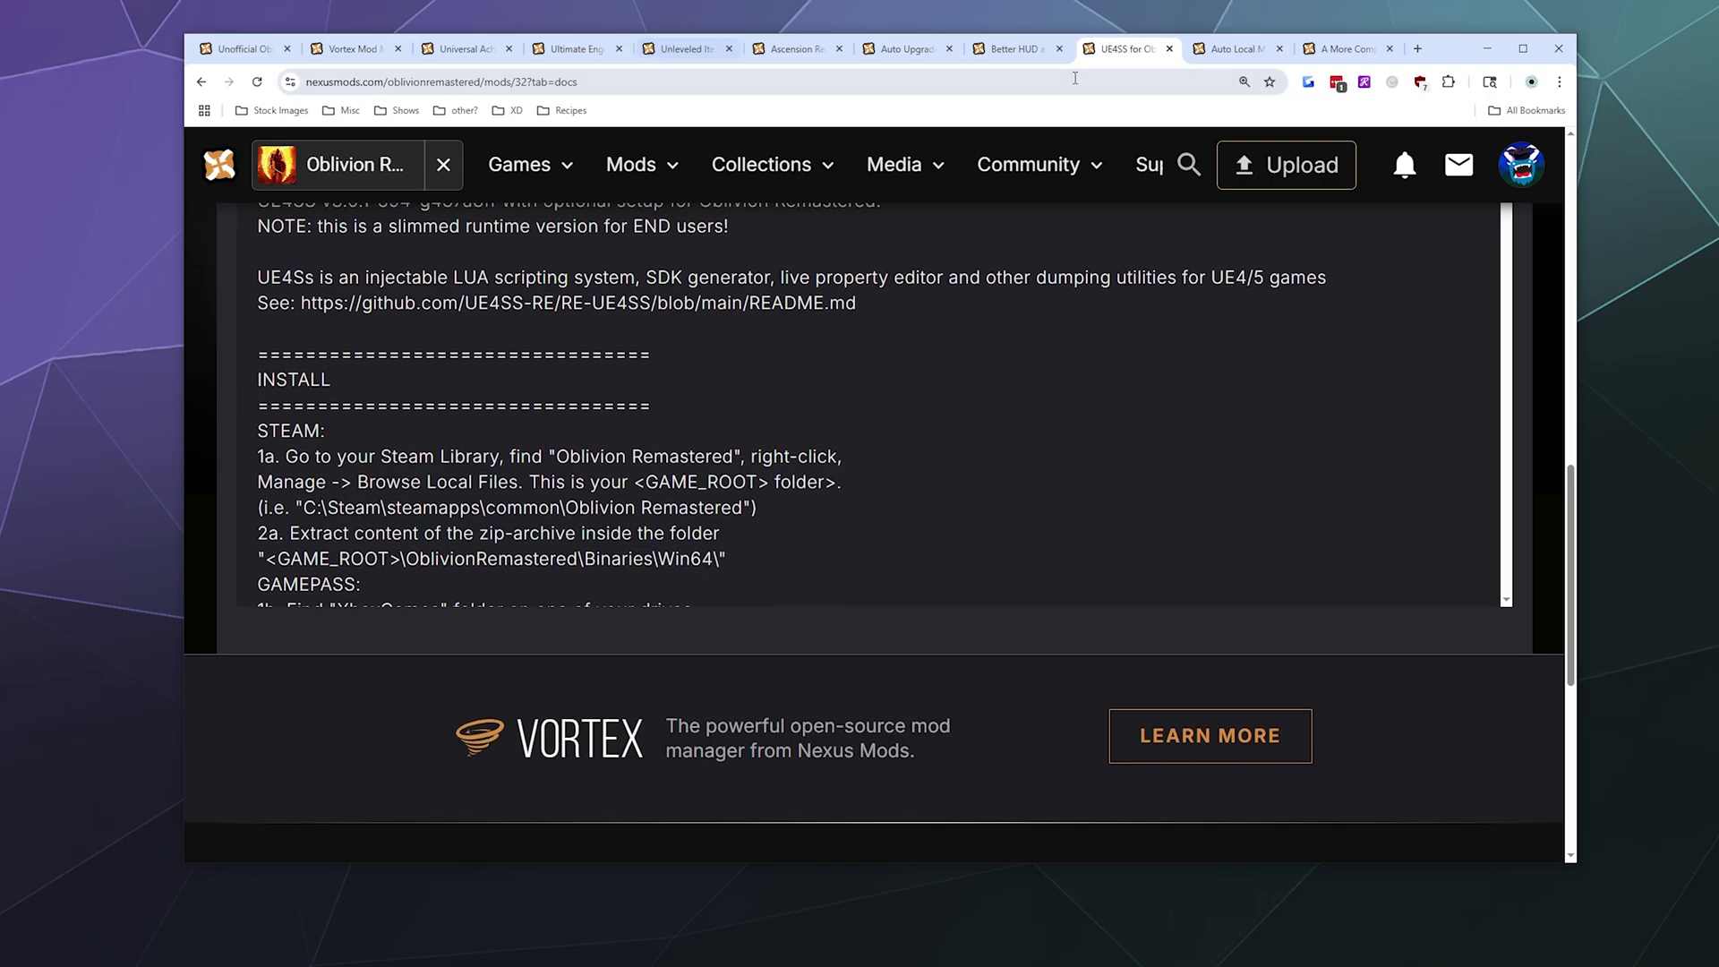
{"action": "scroll", "coordinate": [832, 290], "scroll_direction": "up", "scroll_amount": 7}
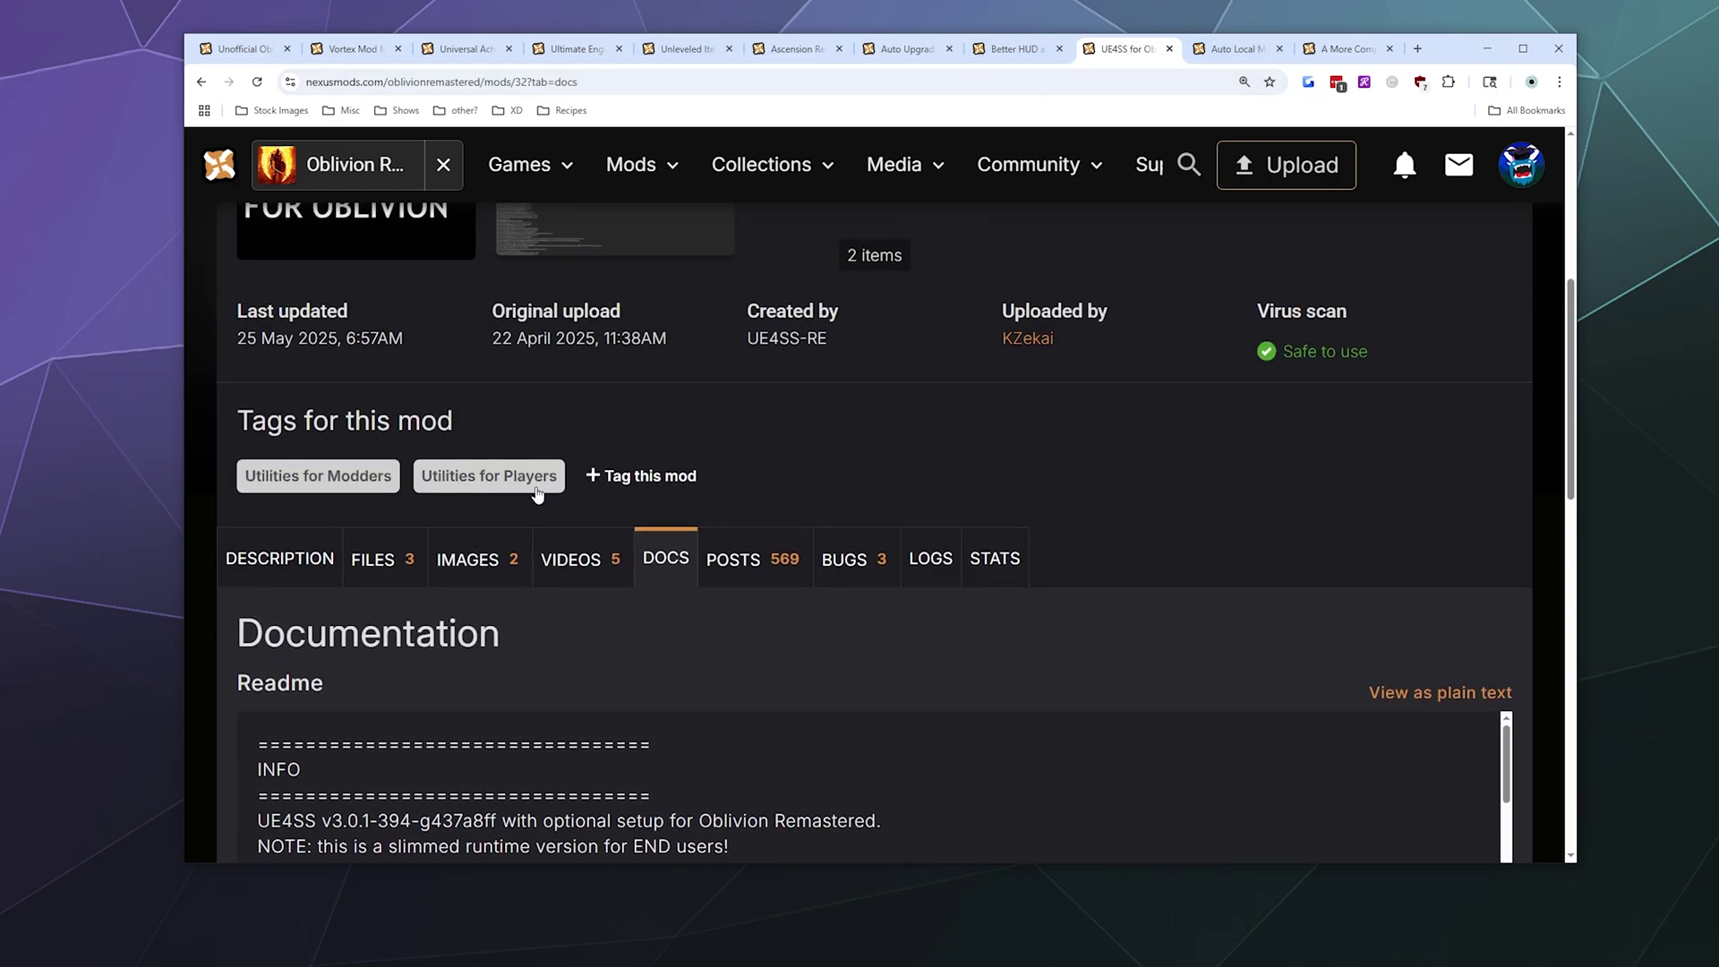
Download the main UE4SS 3.0.1.a file via Slow Download into the Oblivion Remastered Mods folder.
{"action": "left_click", "coordinate": [401, 557]}
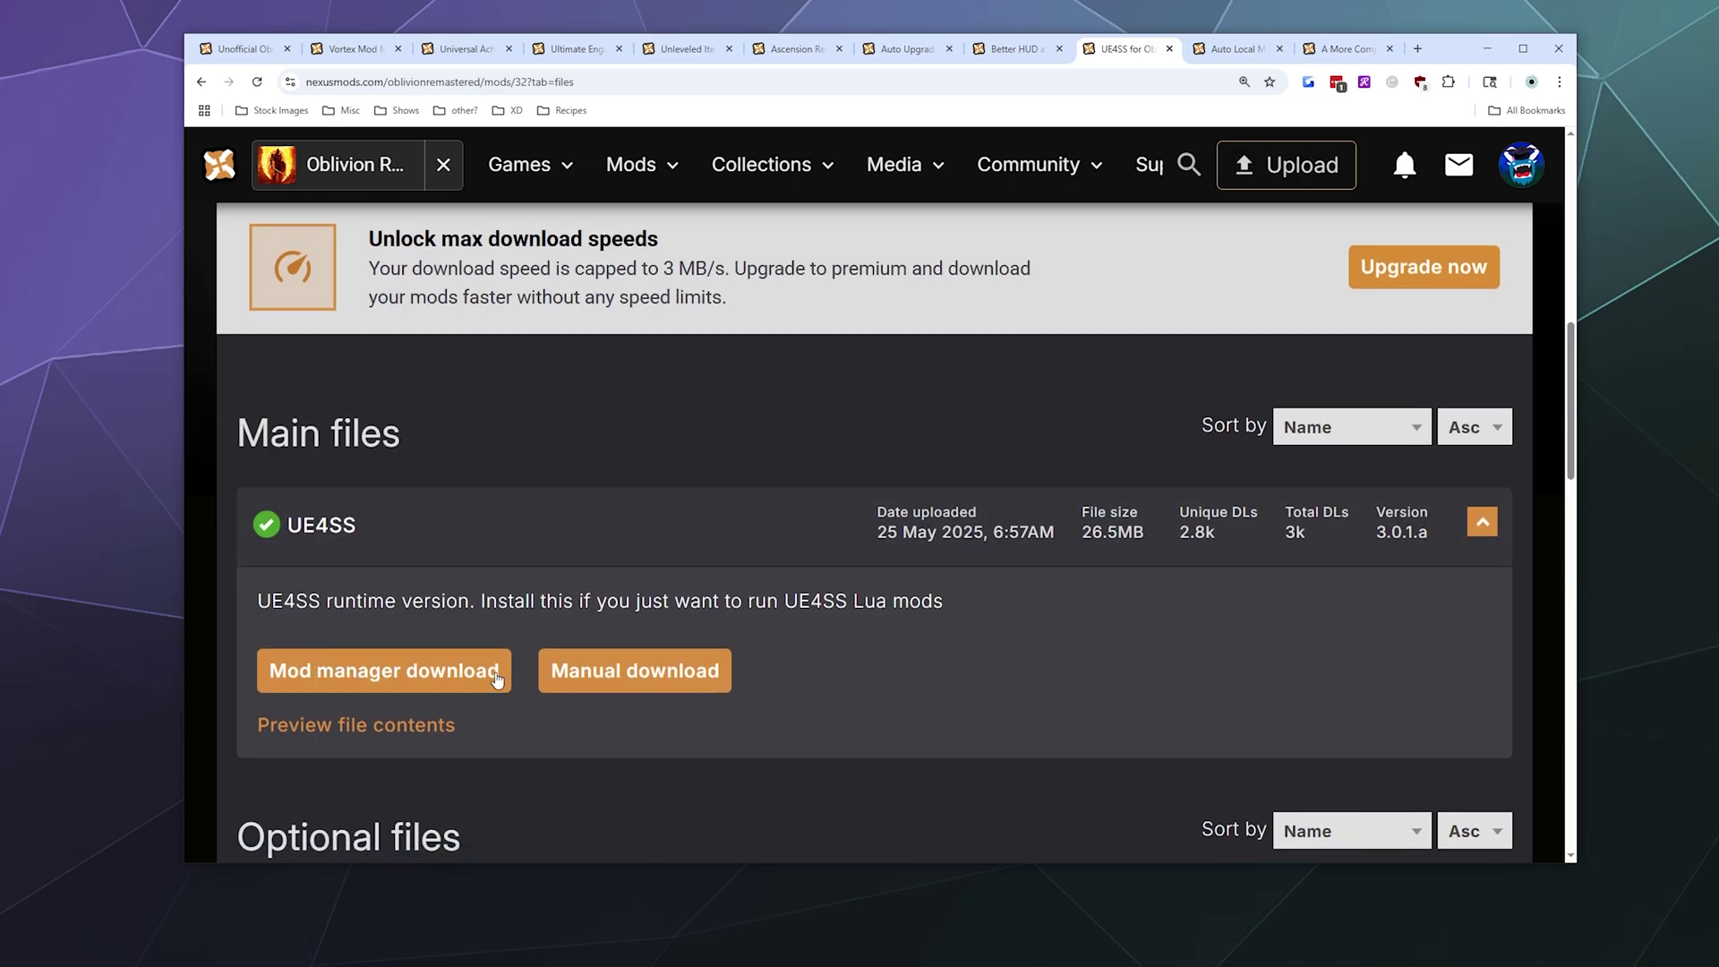
{"action": "left_click", "coordinate": [571, 683]}
{"action": "scroll", "coordinate": [418, 415], "scroll_direction": "down", "scroll_amount": 5}
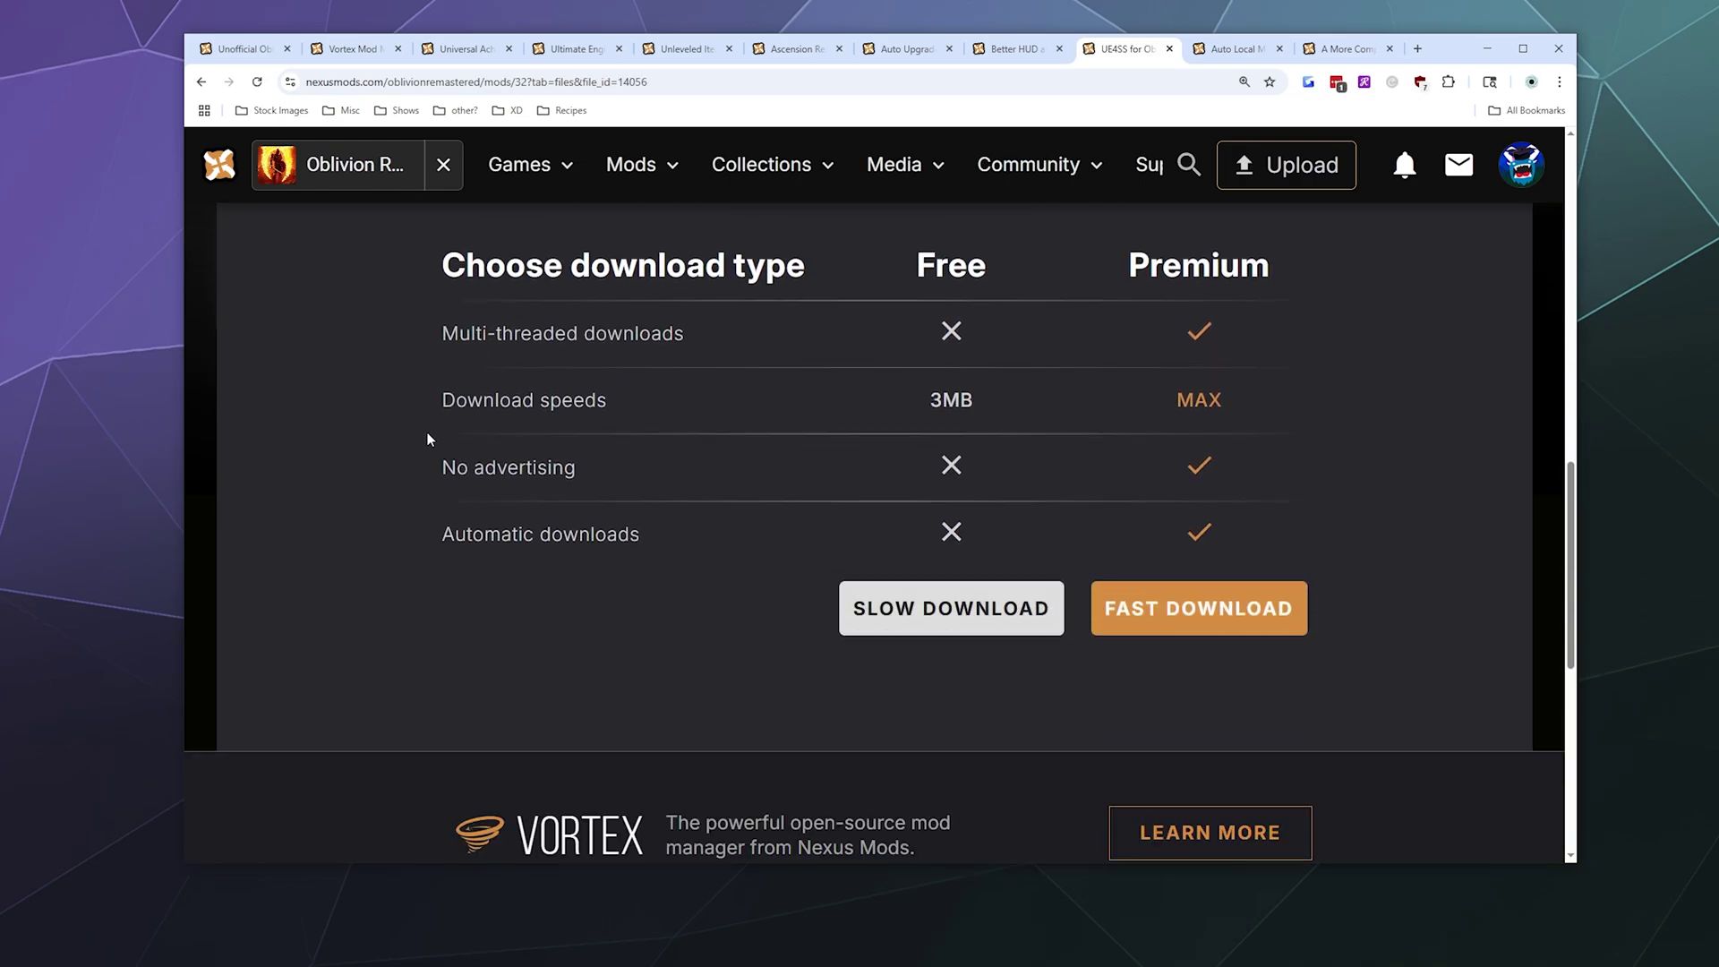
{"action": "left_click", "coordinate": [901, 461]}
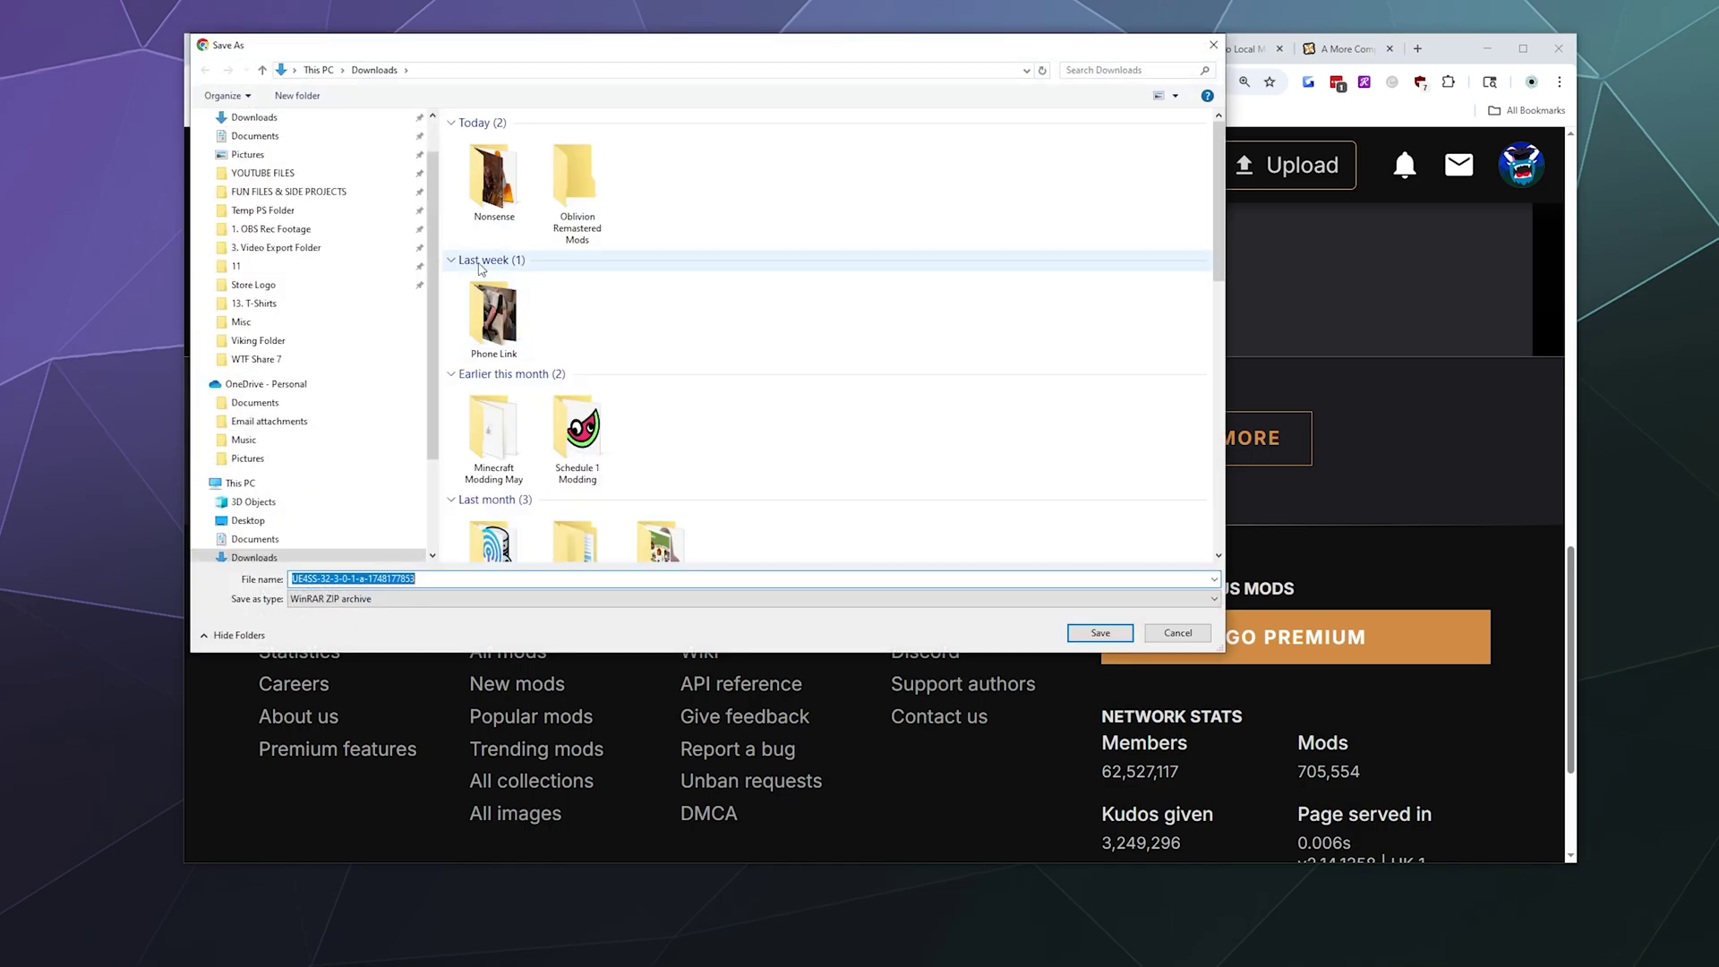
{"action": "double_click", "coordinate": [574, 172]}
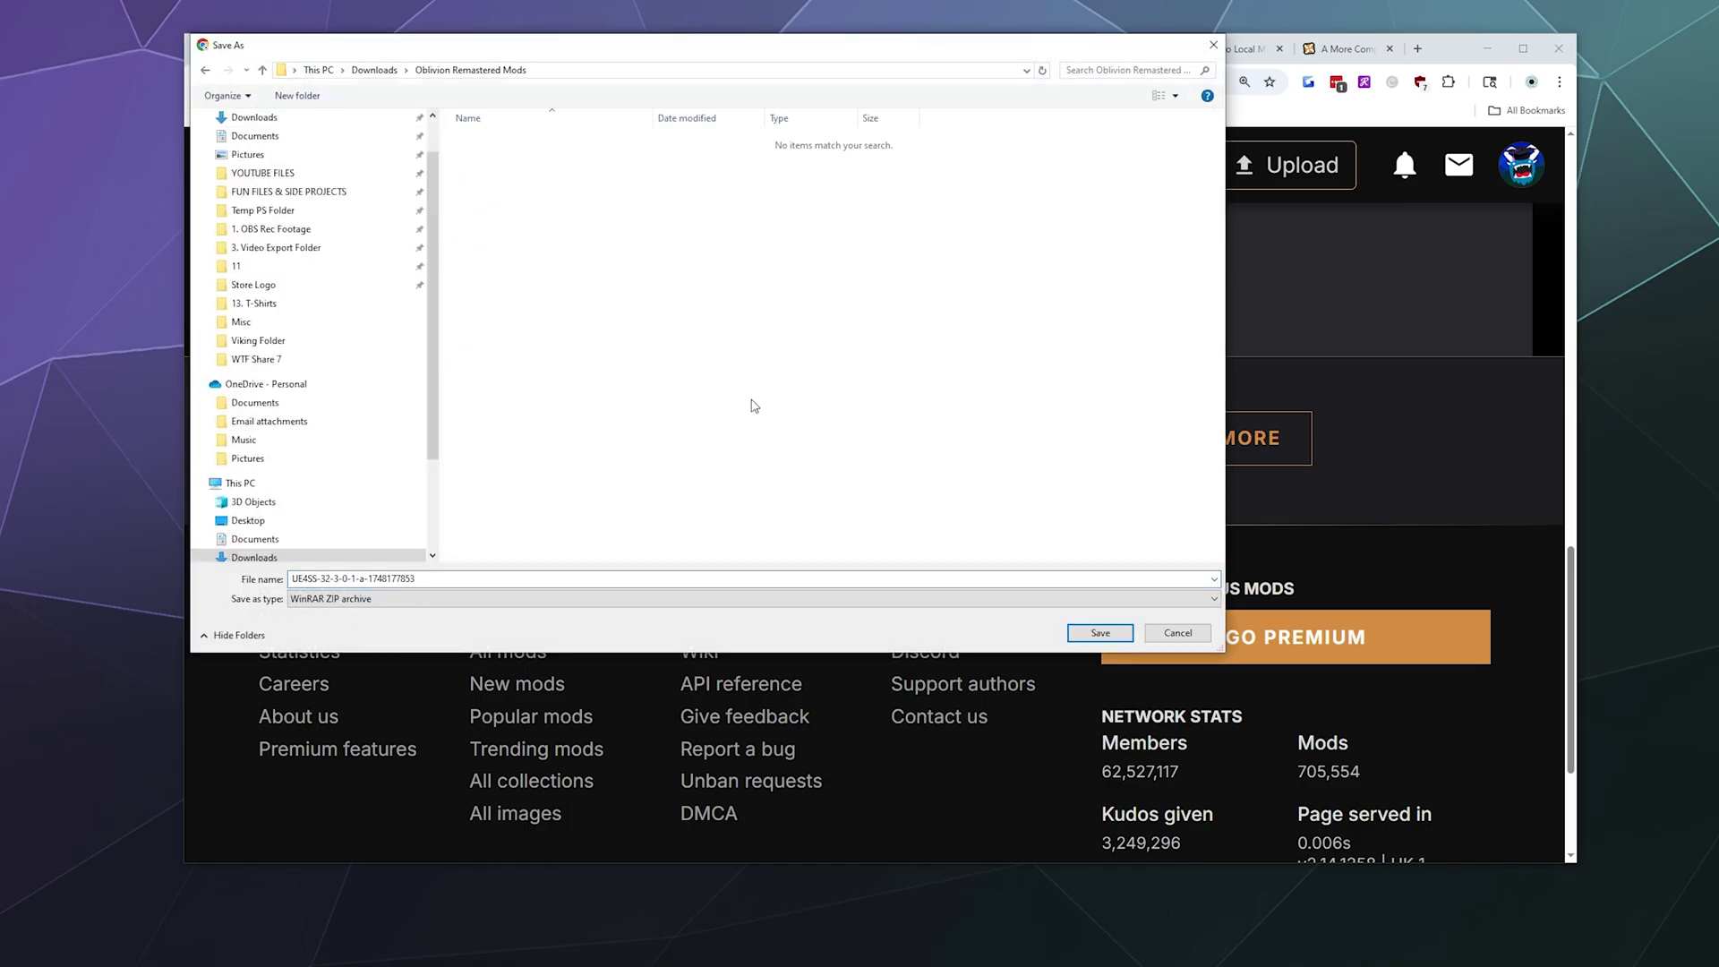
{"action": "left_click", "coordinate": [1099, 633]}
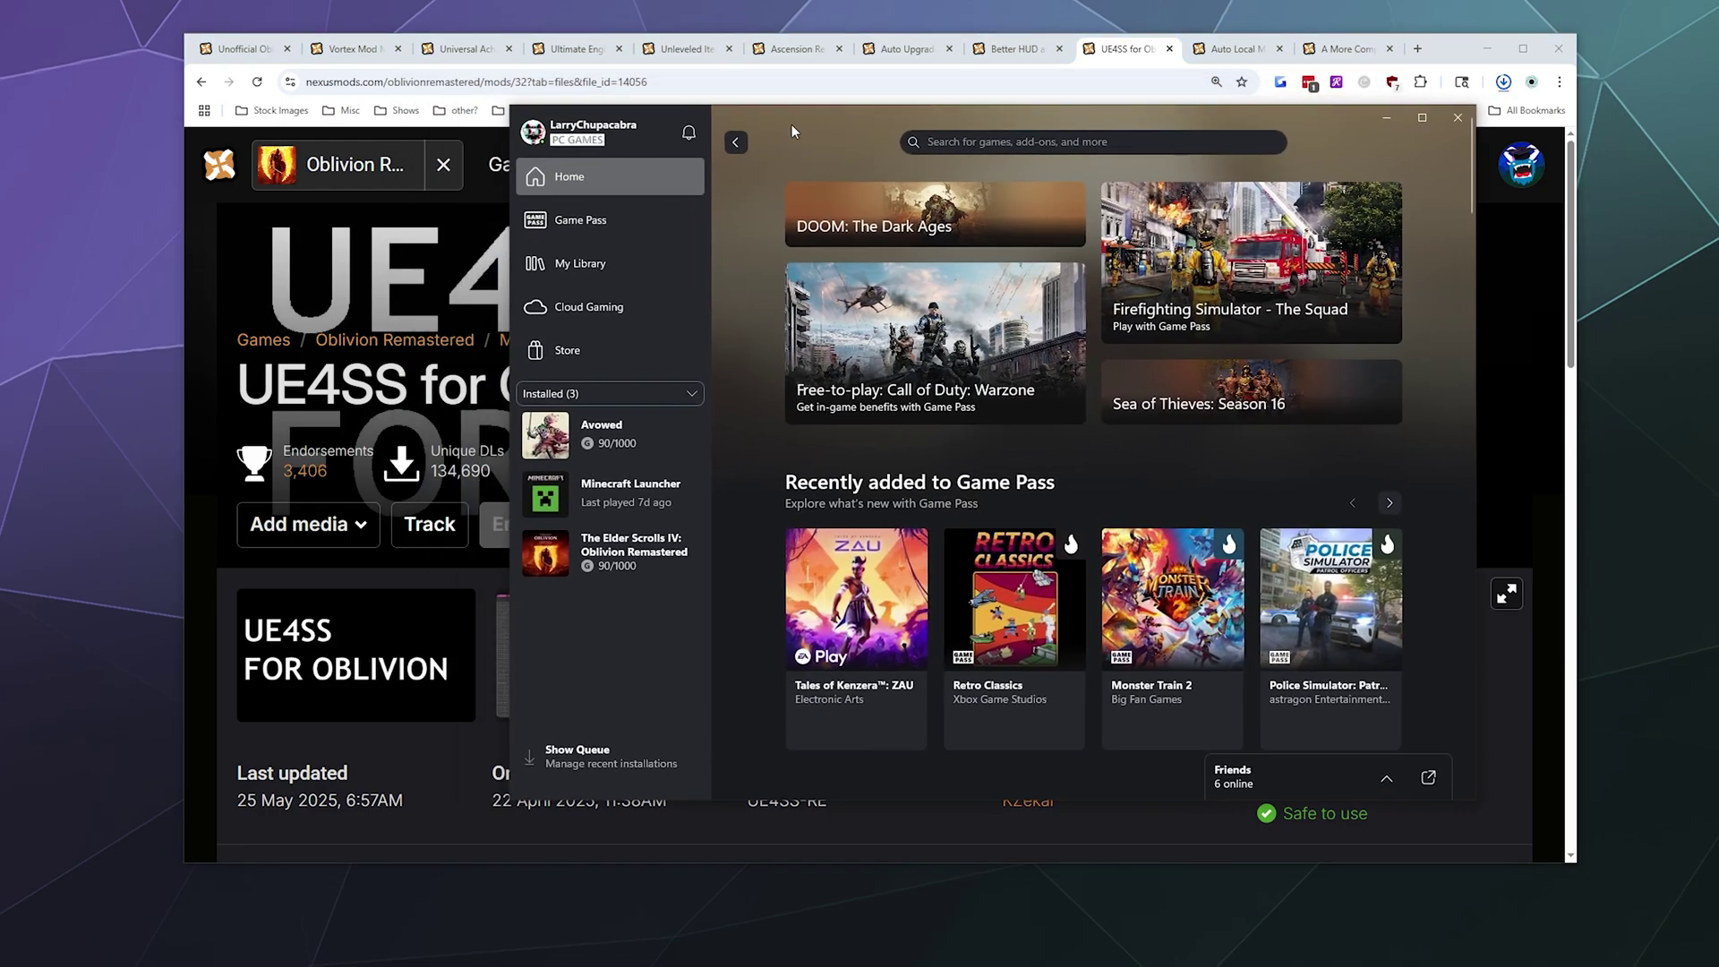
In the Xbox app, show Oblivion Remastered's installation files info under Manage > Files.
{"action": "left_click_drag", "start_coordinate": [791, 131], "coordinate": [695, 123]}
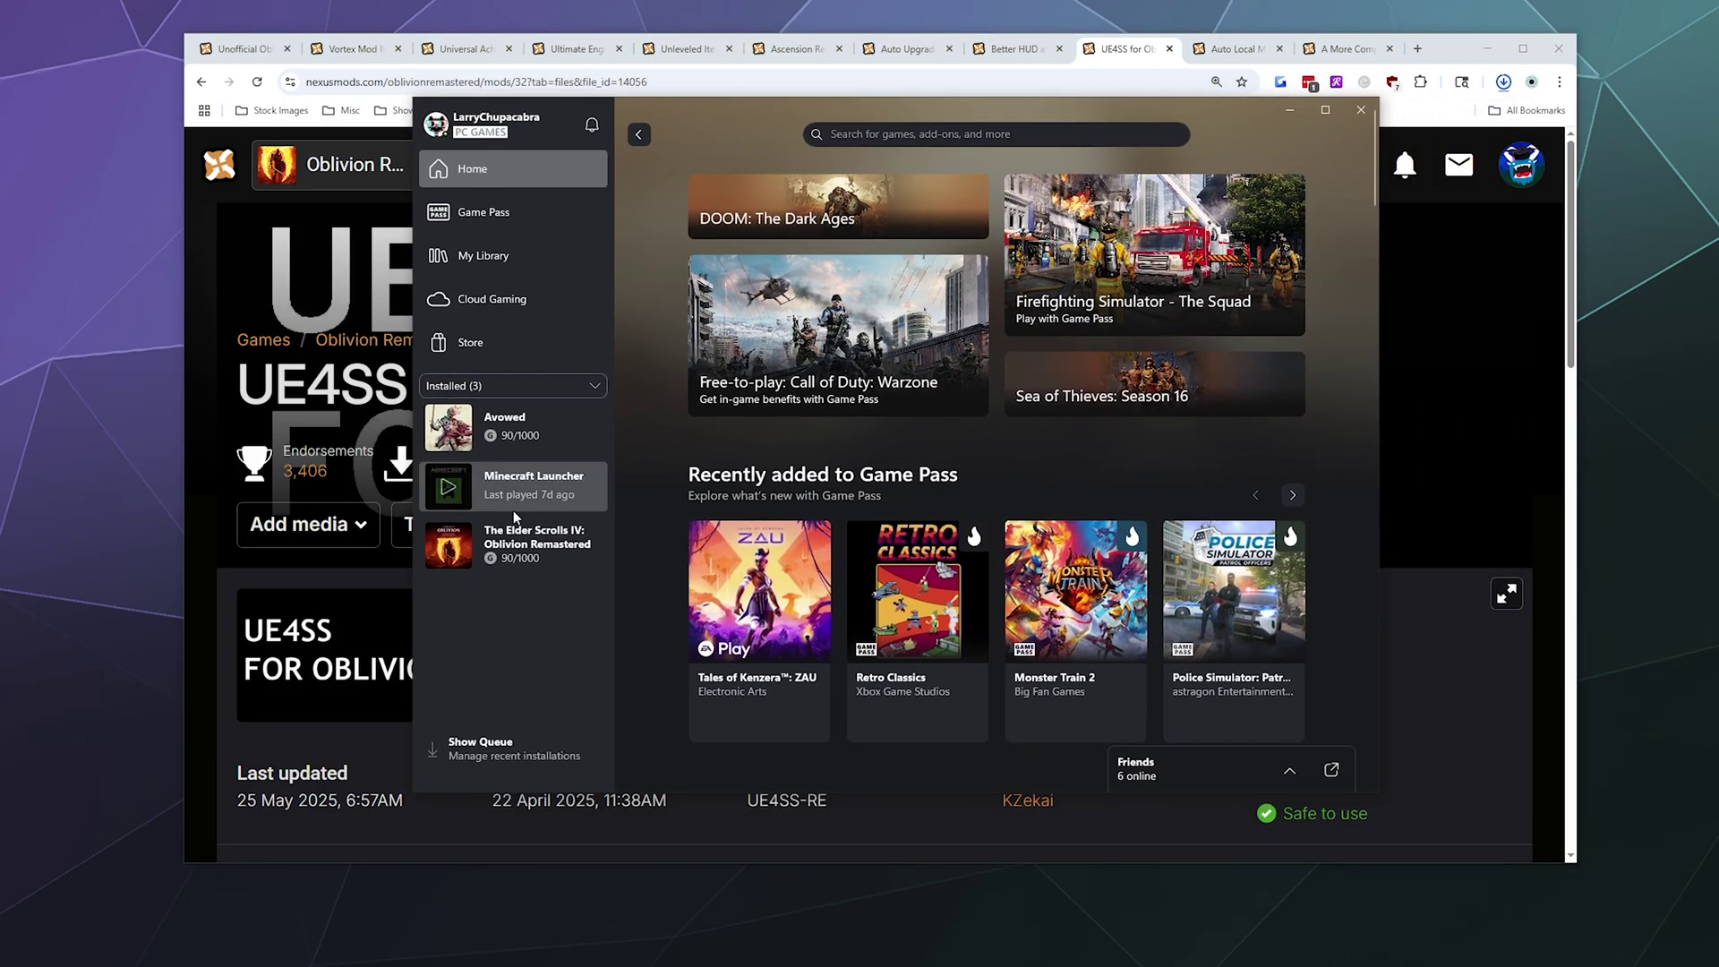
{"action": "right_click", "coordinate": [532, 540]}
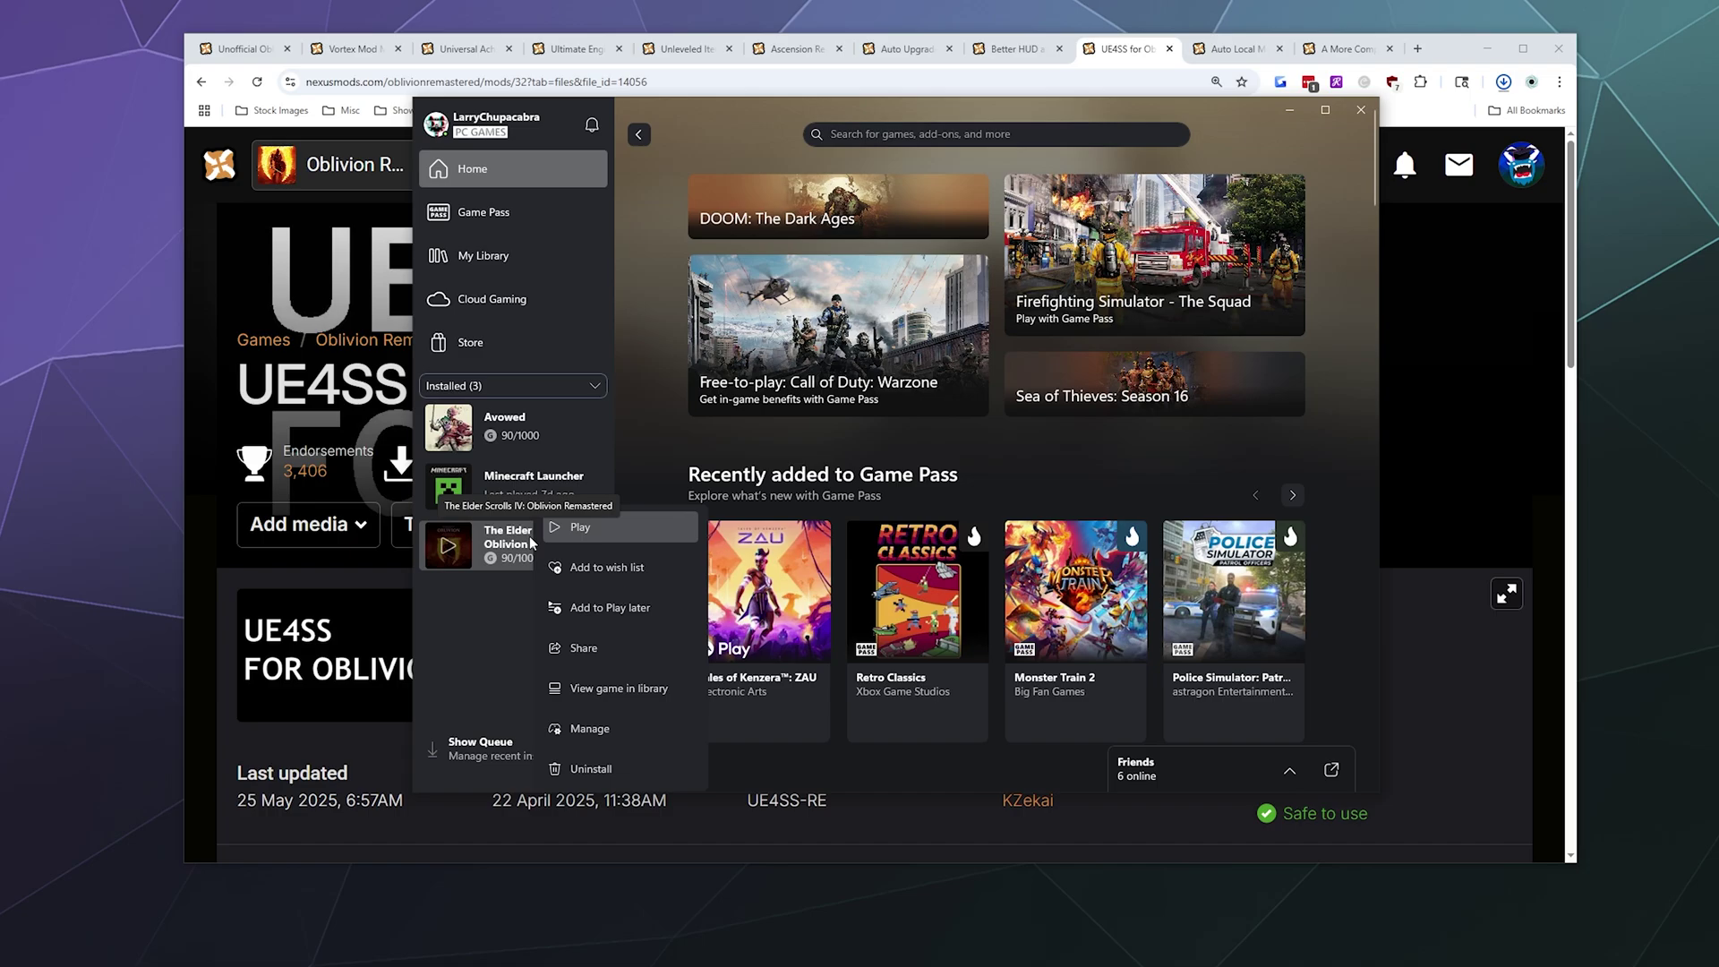
{"action": "left_click", "coordinate": [614, 727]}
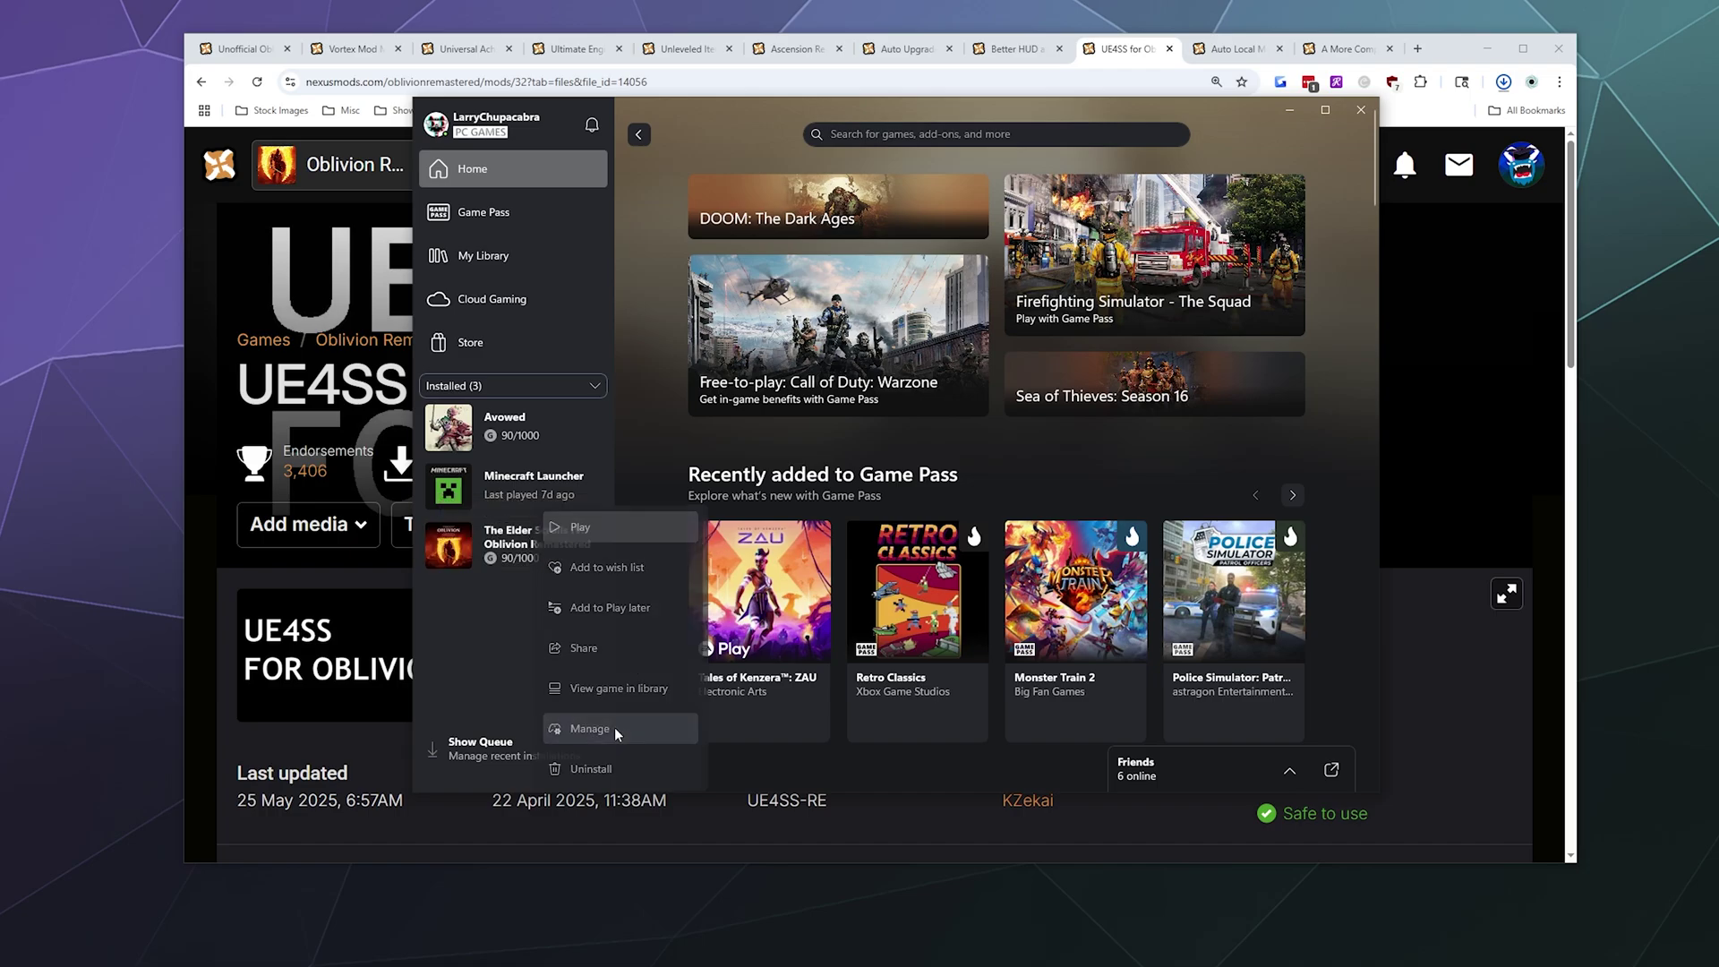
{"action": "left_click", "coordinate": [940, 278]}
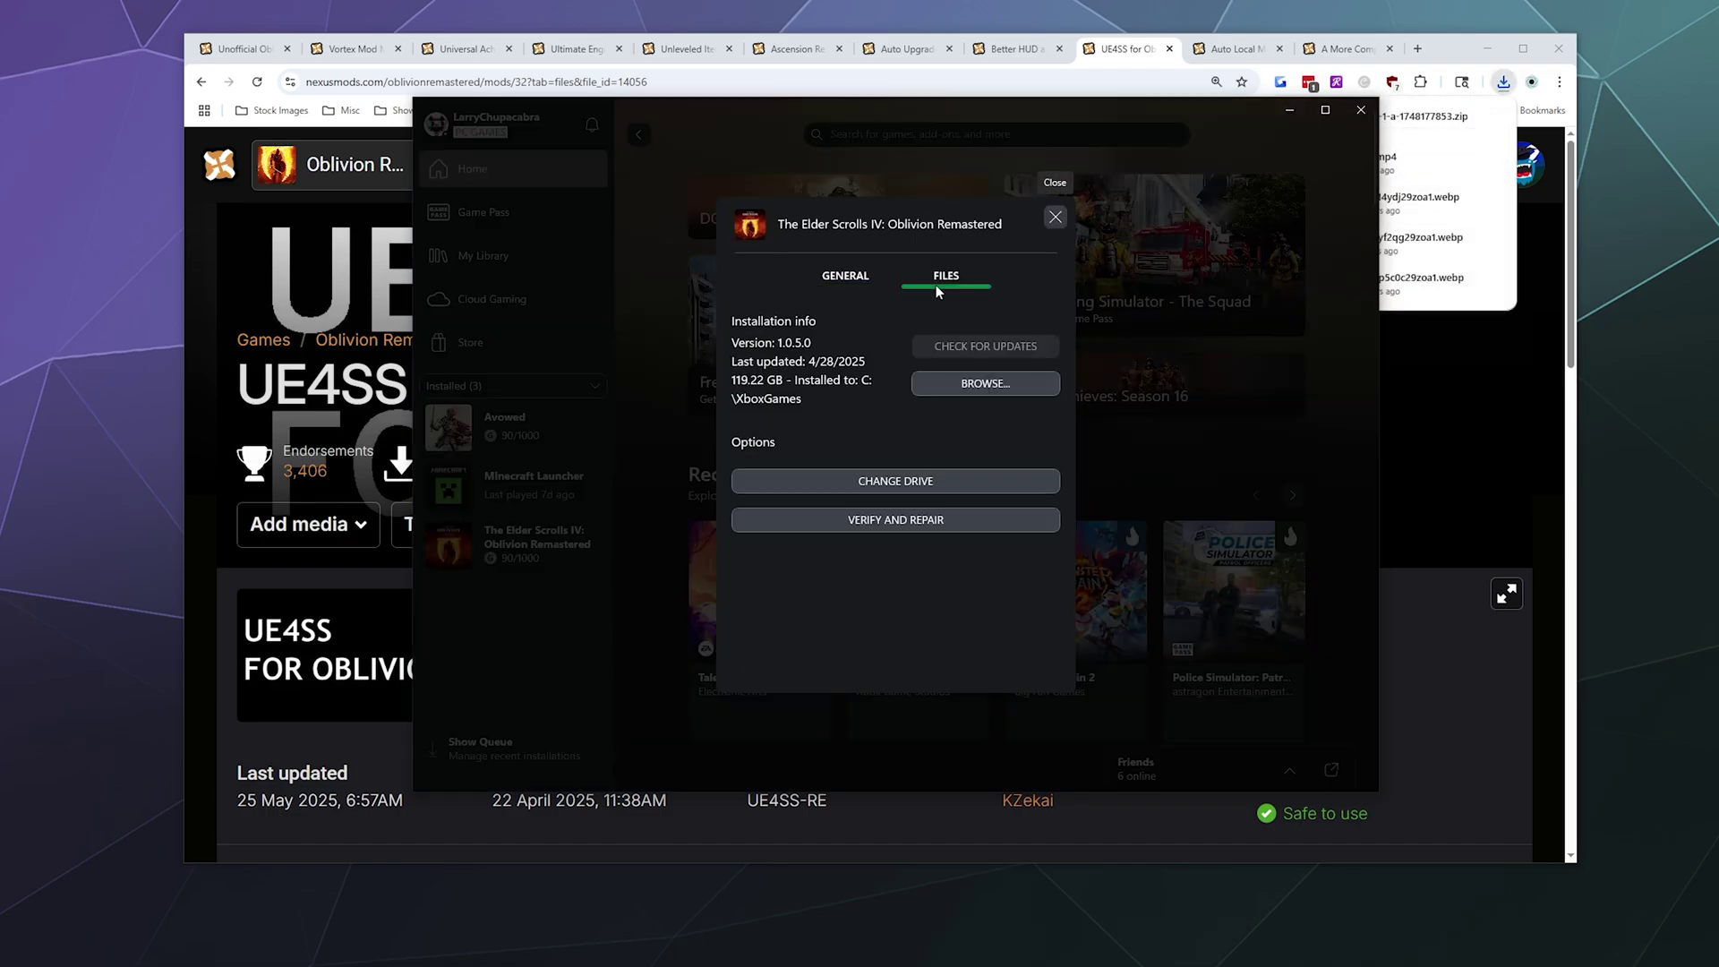
{"action": "left_click", "coordinate": [973, 383]}
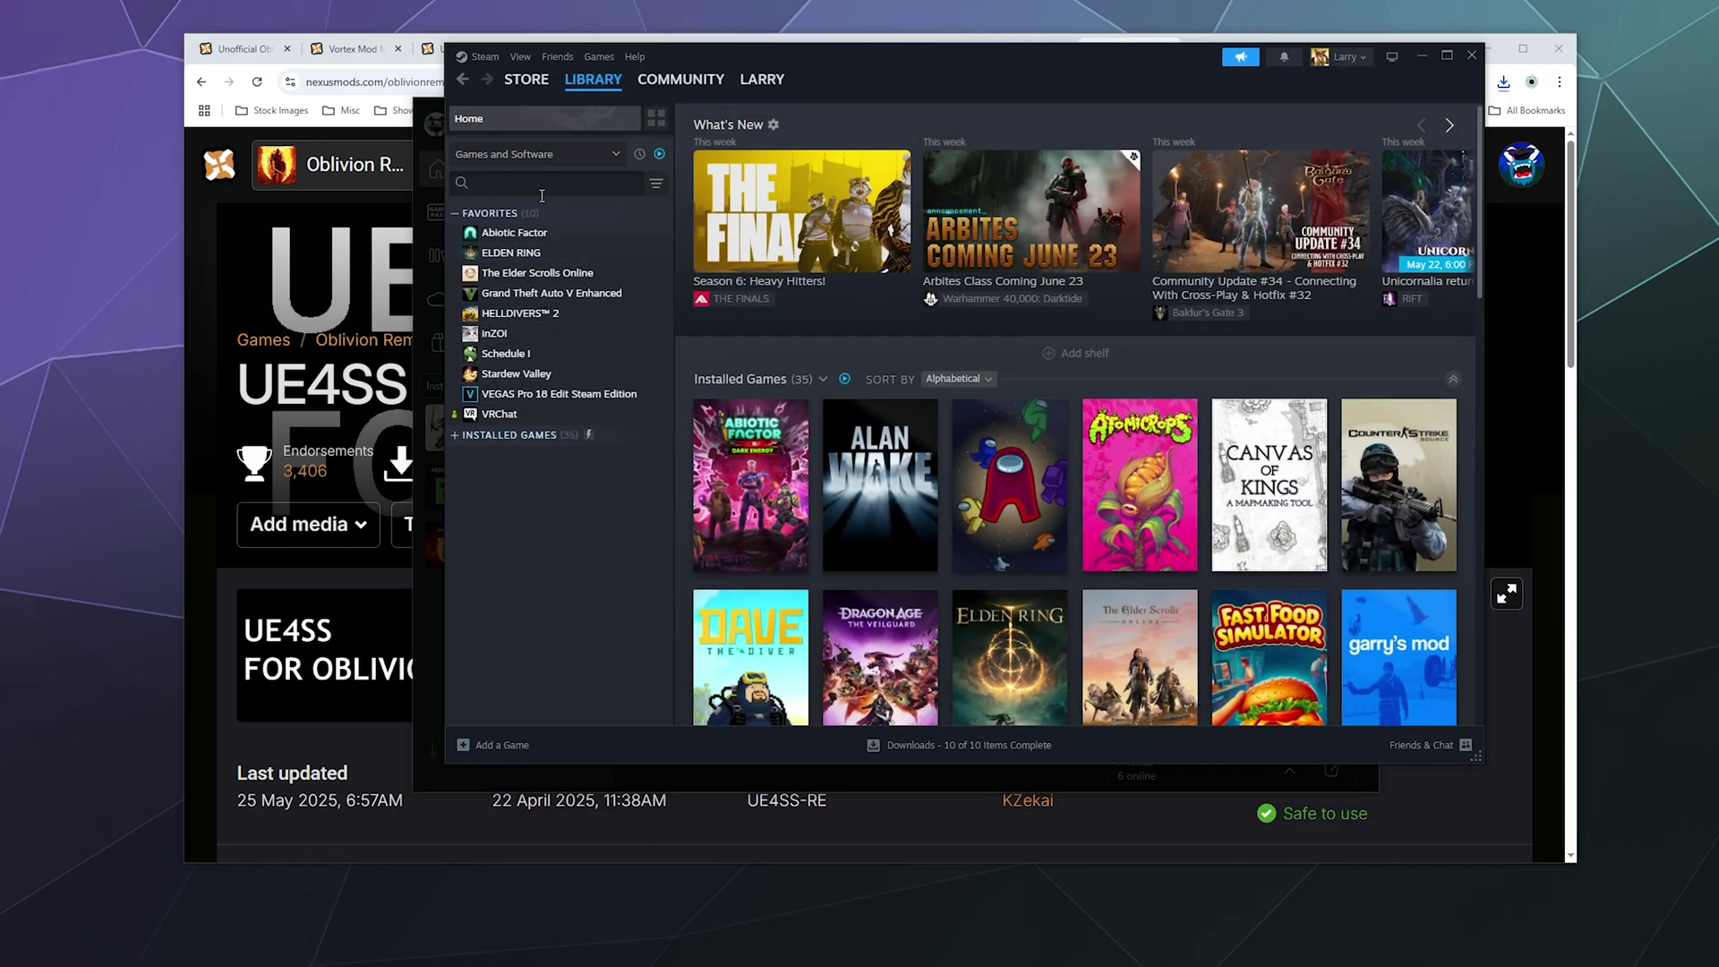
Show Steam's Manage > Browse local files option on HELLDIVERS 2, then open C:\XboxGames in File Explorer.
{"action": "right_click", "coordinate": [516, 313]}
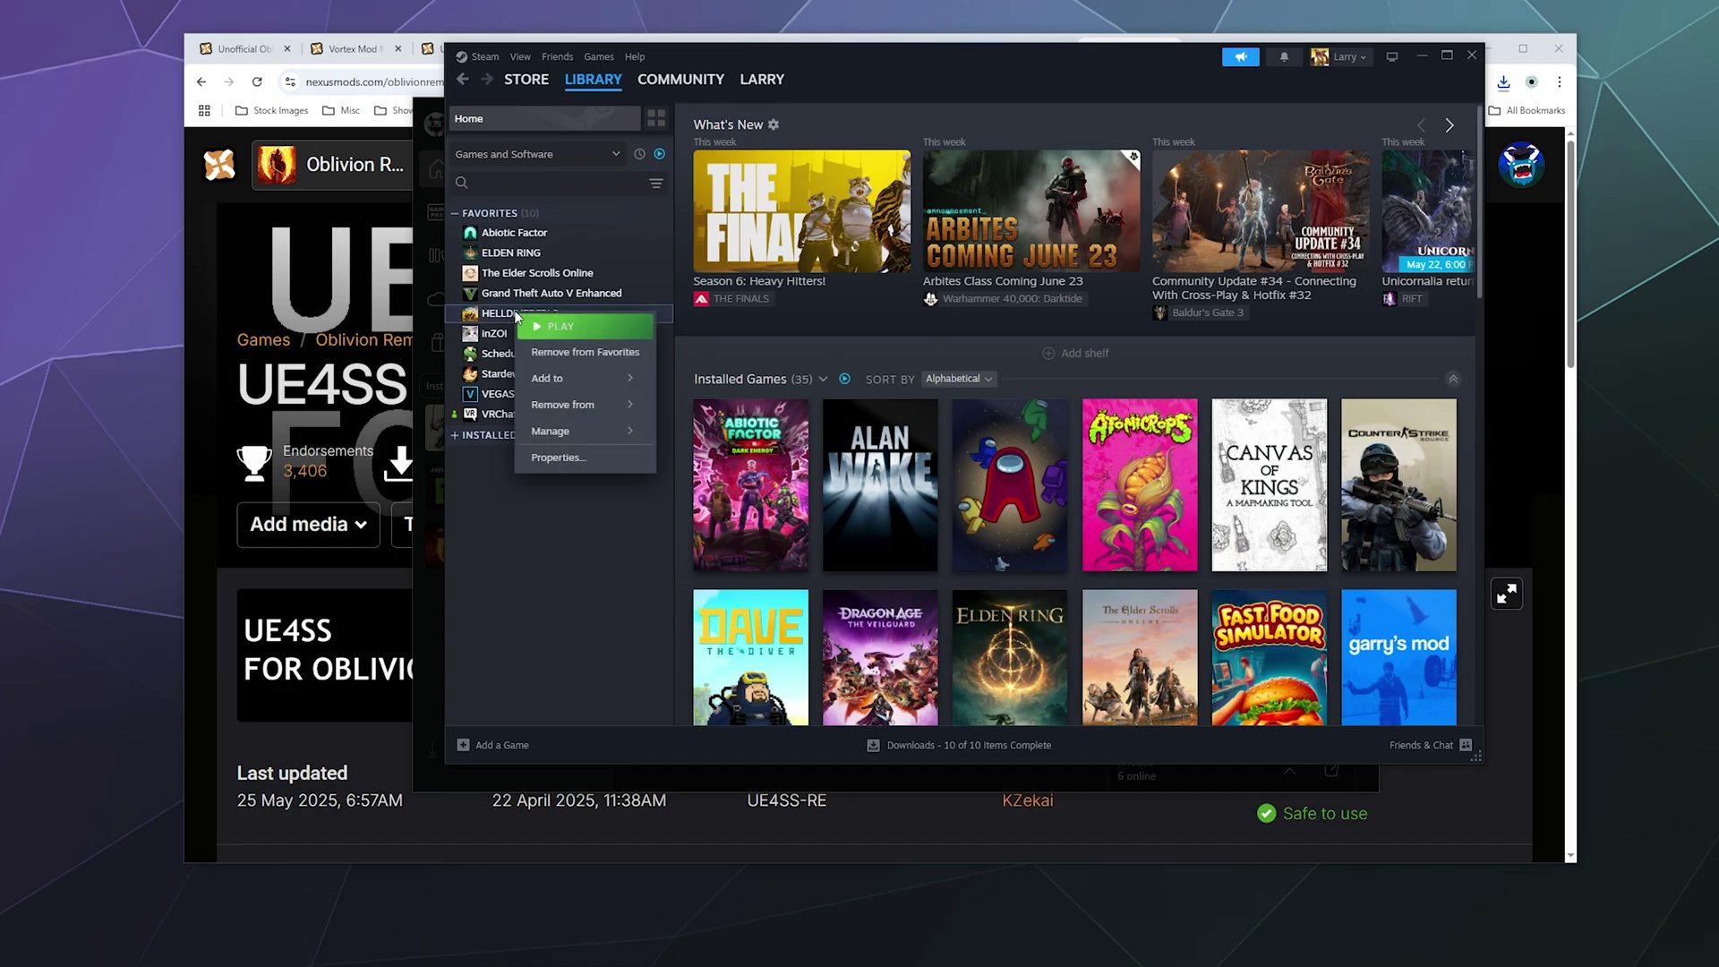
{"action": "left_click", "coordinate": [482, 539]}
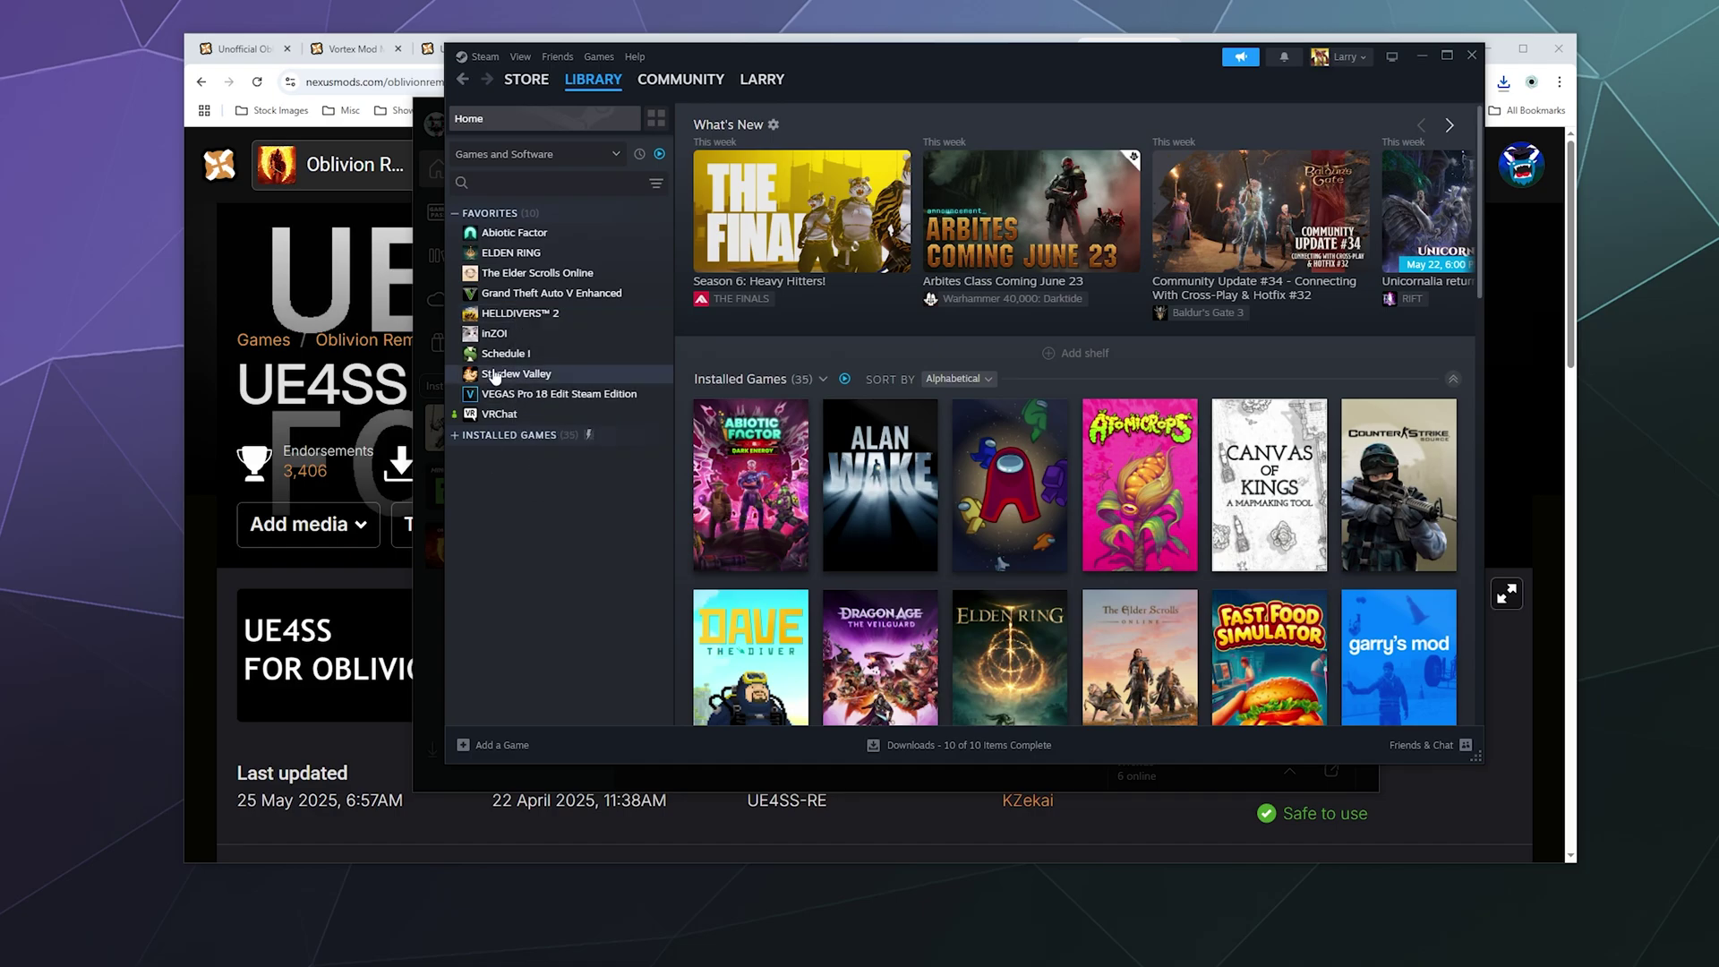
{"action": "right_click", "coordinate": [497, 318]}
{"action": "mouse_move", "coordinate": [555, 433]}
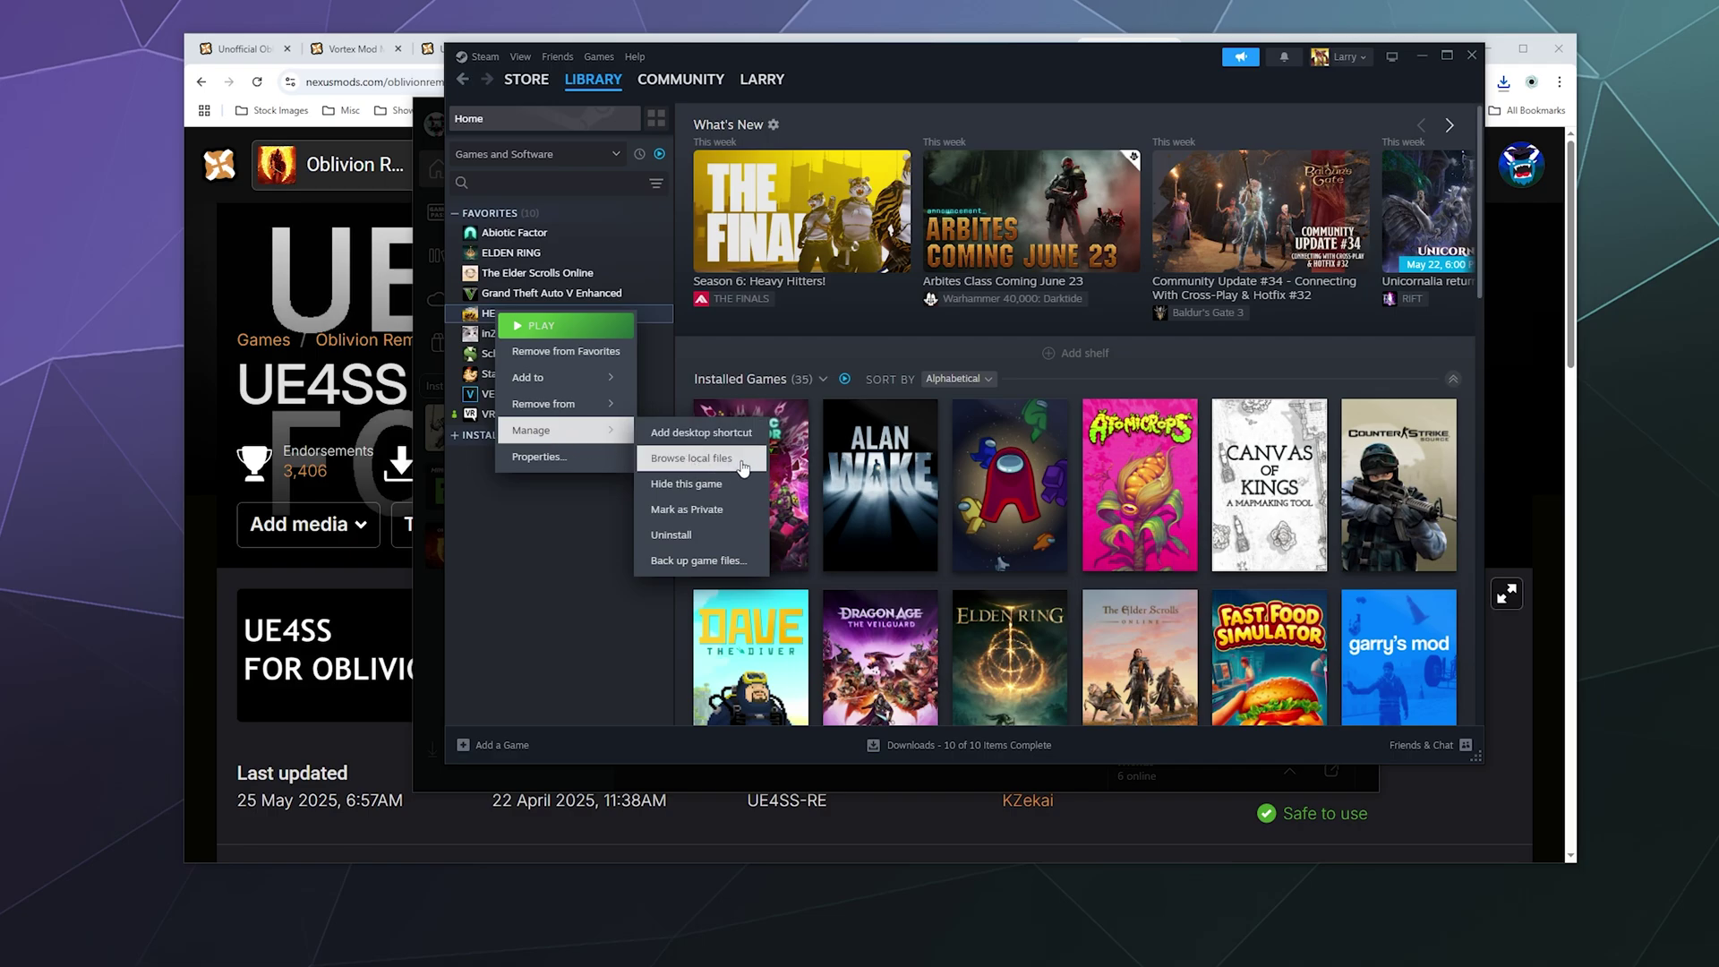
{"action": "left_click", "coordinate": [1066, 111]}
{"action": "left_click", "coordinate": [1421, 57]}
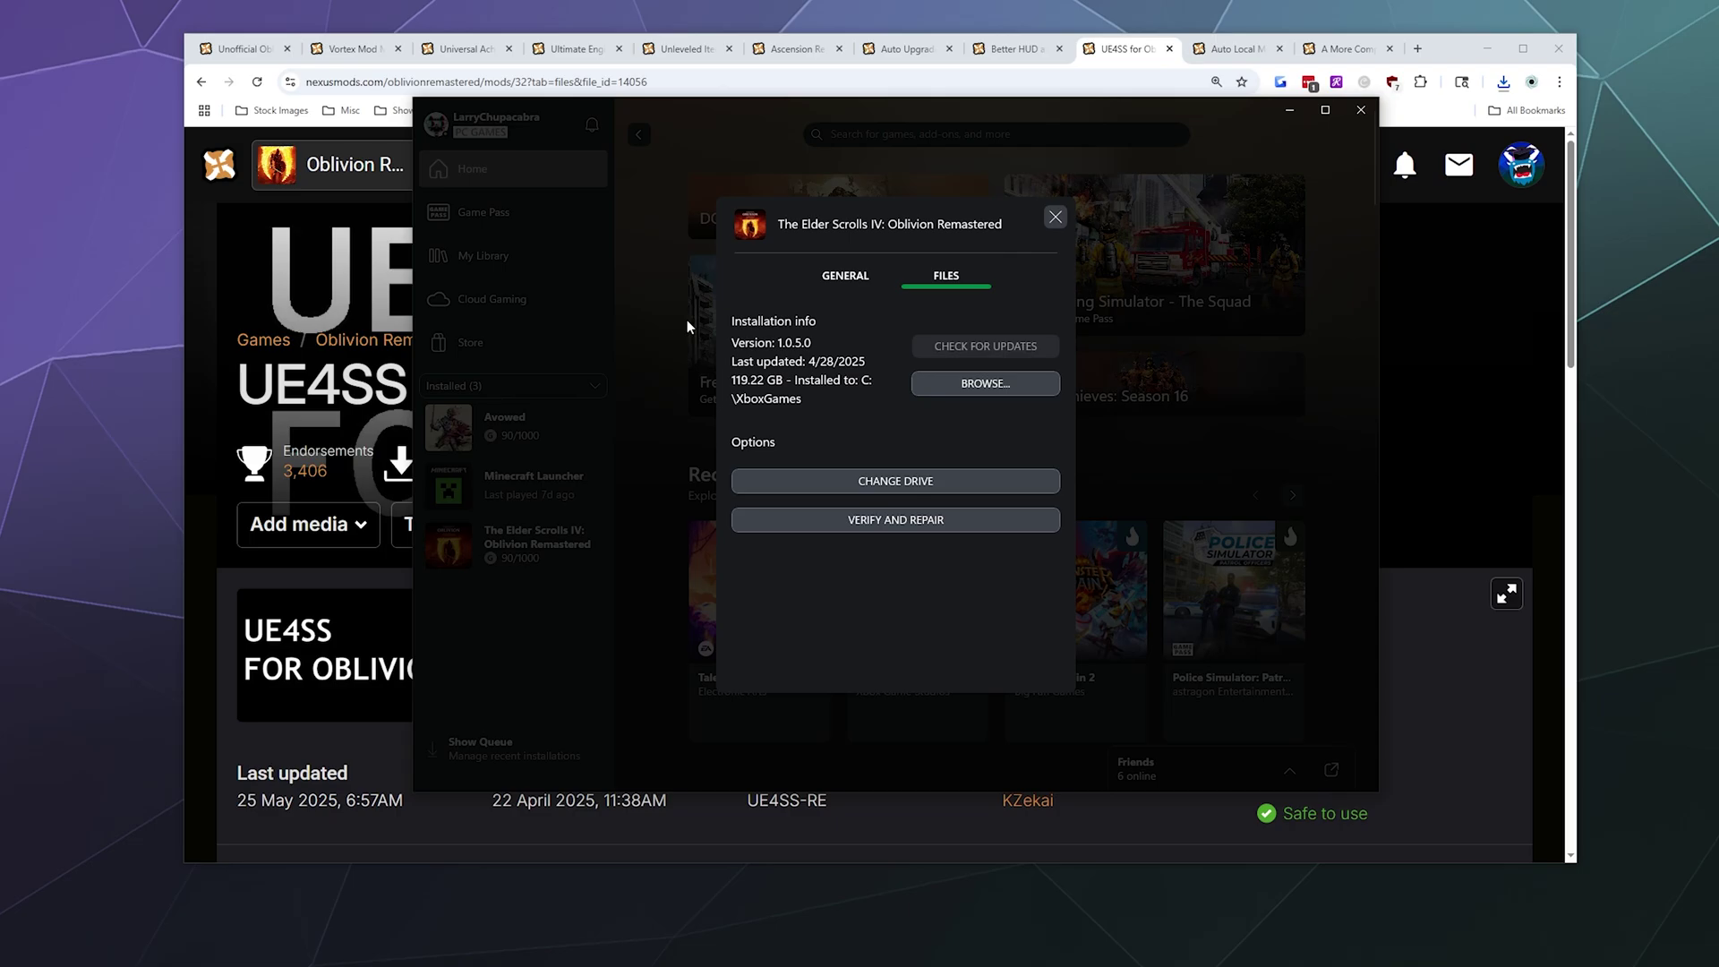
{"action": "left_click", "coordinate": [985, 383]}
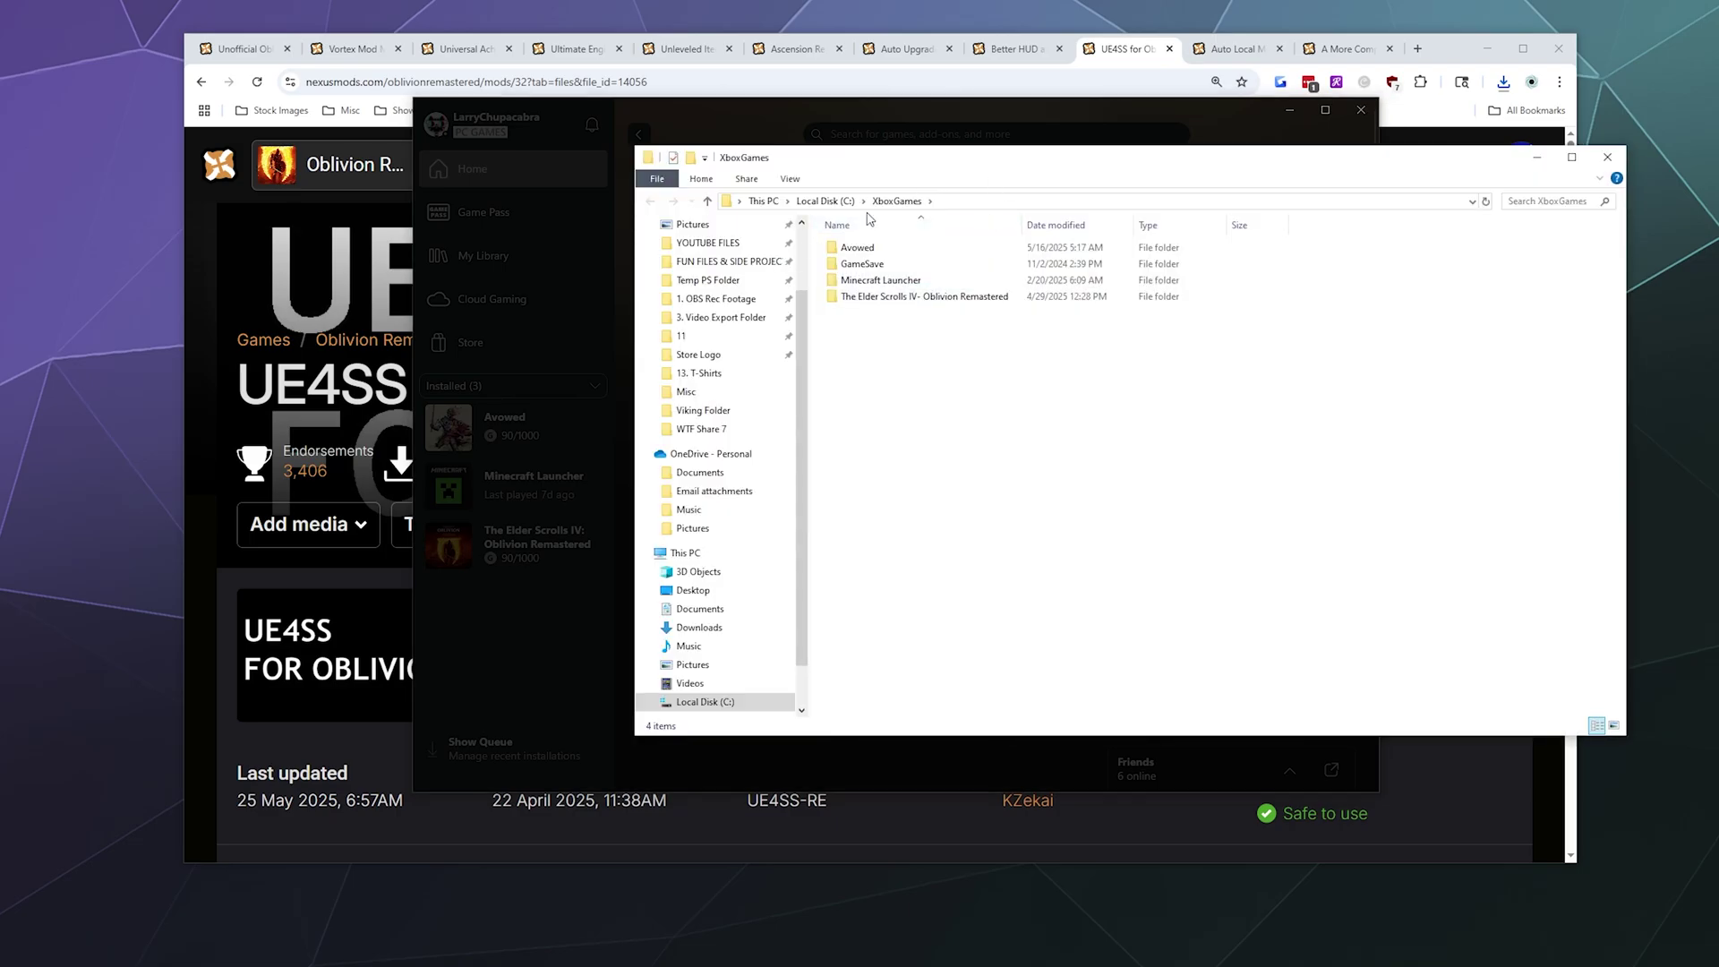
Navigate into Oblivion Remastered\Content\OblivionRemastered\Binaries\WinGDK and minimize the Xbox app.
{"action": "left_click_drag", "start_coordinate": [931, 162], "coordinate": [768, 259]}
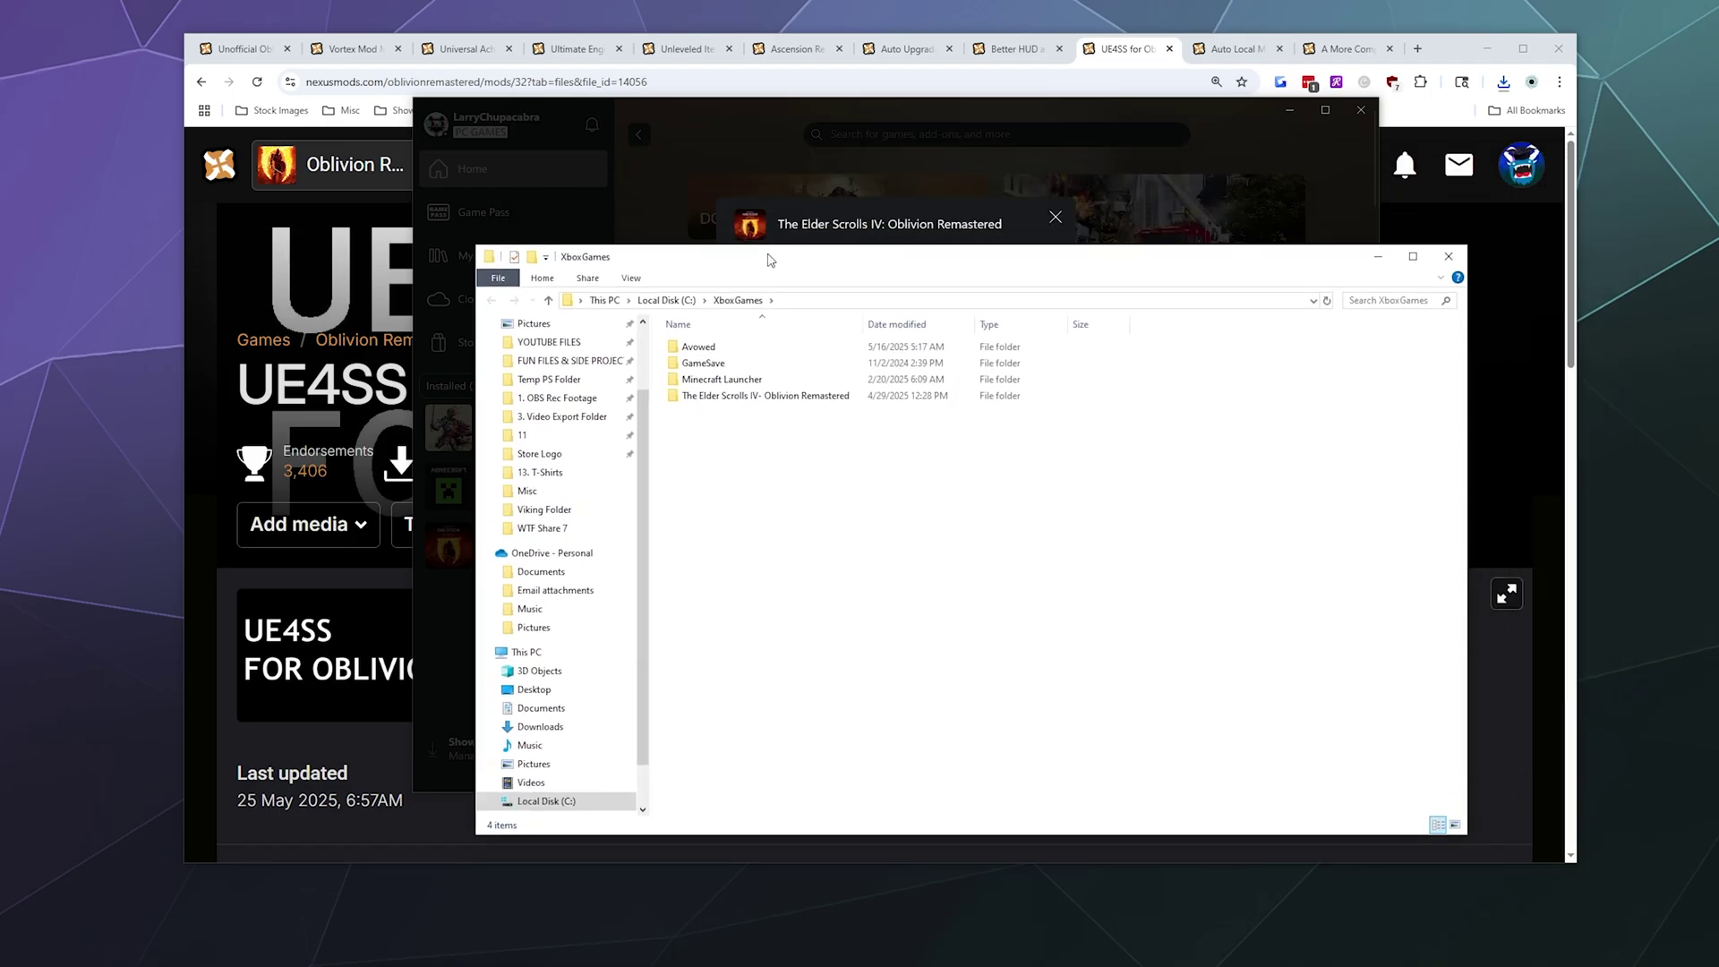
{"action": "left_click", "coordinate": [708, 401]}
{"action": "double_click", "coordinate": [707, 402]}
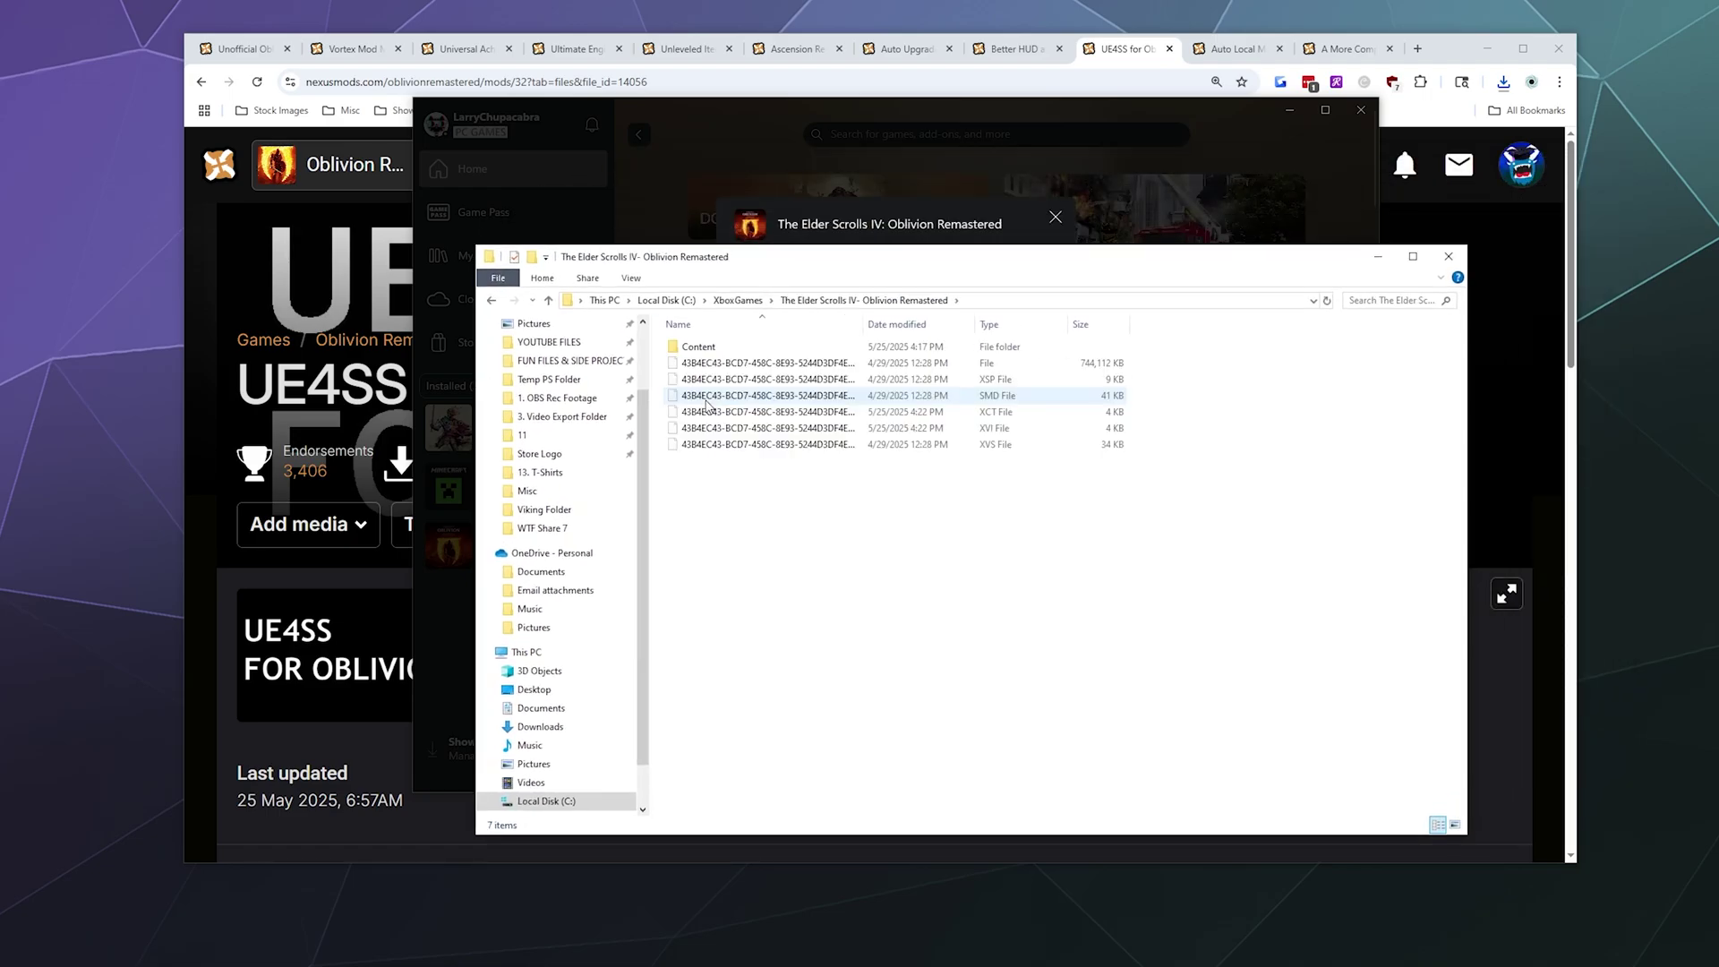
{"action": "double_click", "coordinate": [707, 347]}
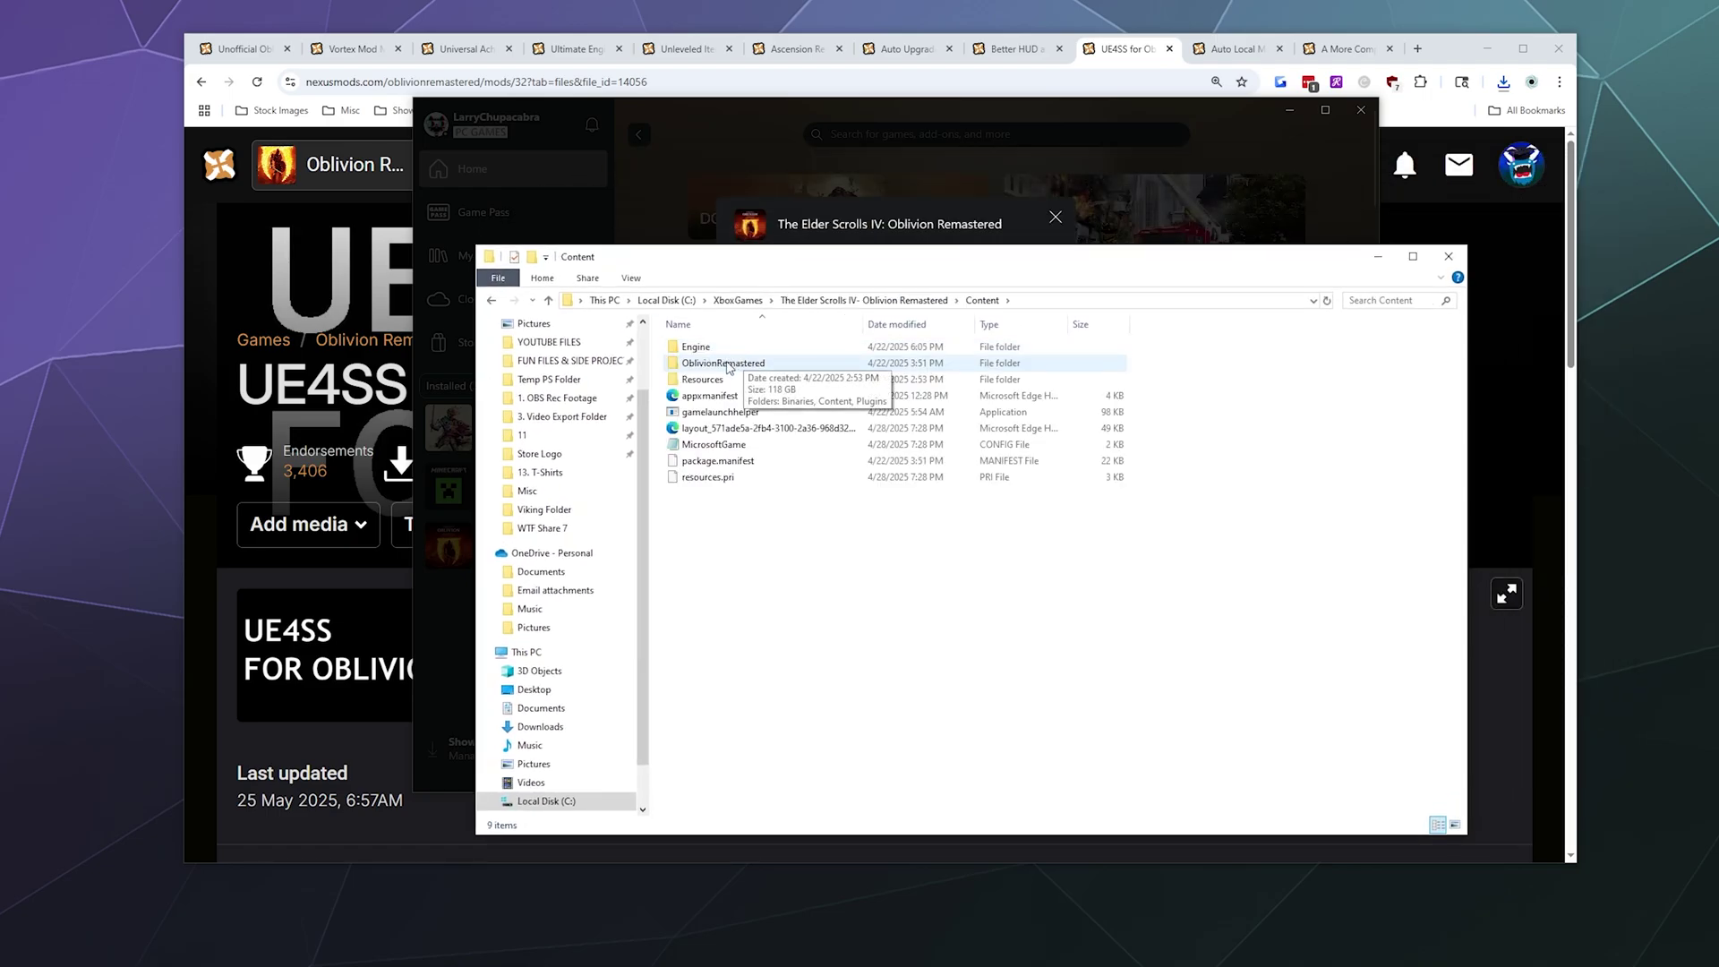
{"action": "double_click", "coordinate": [758, 361]}
{"action": "left_click", "coordinate": [722, 356]}
{"action": "double_click", "coordinate": [721, 355]}
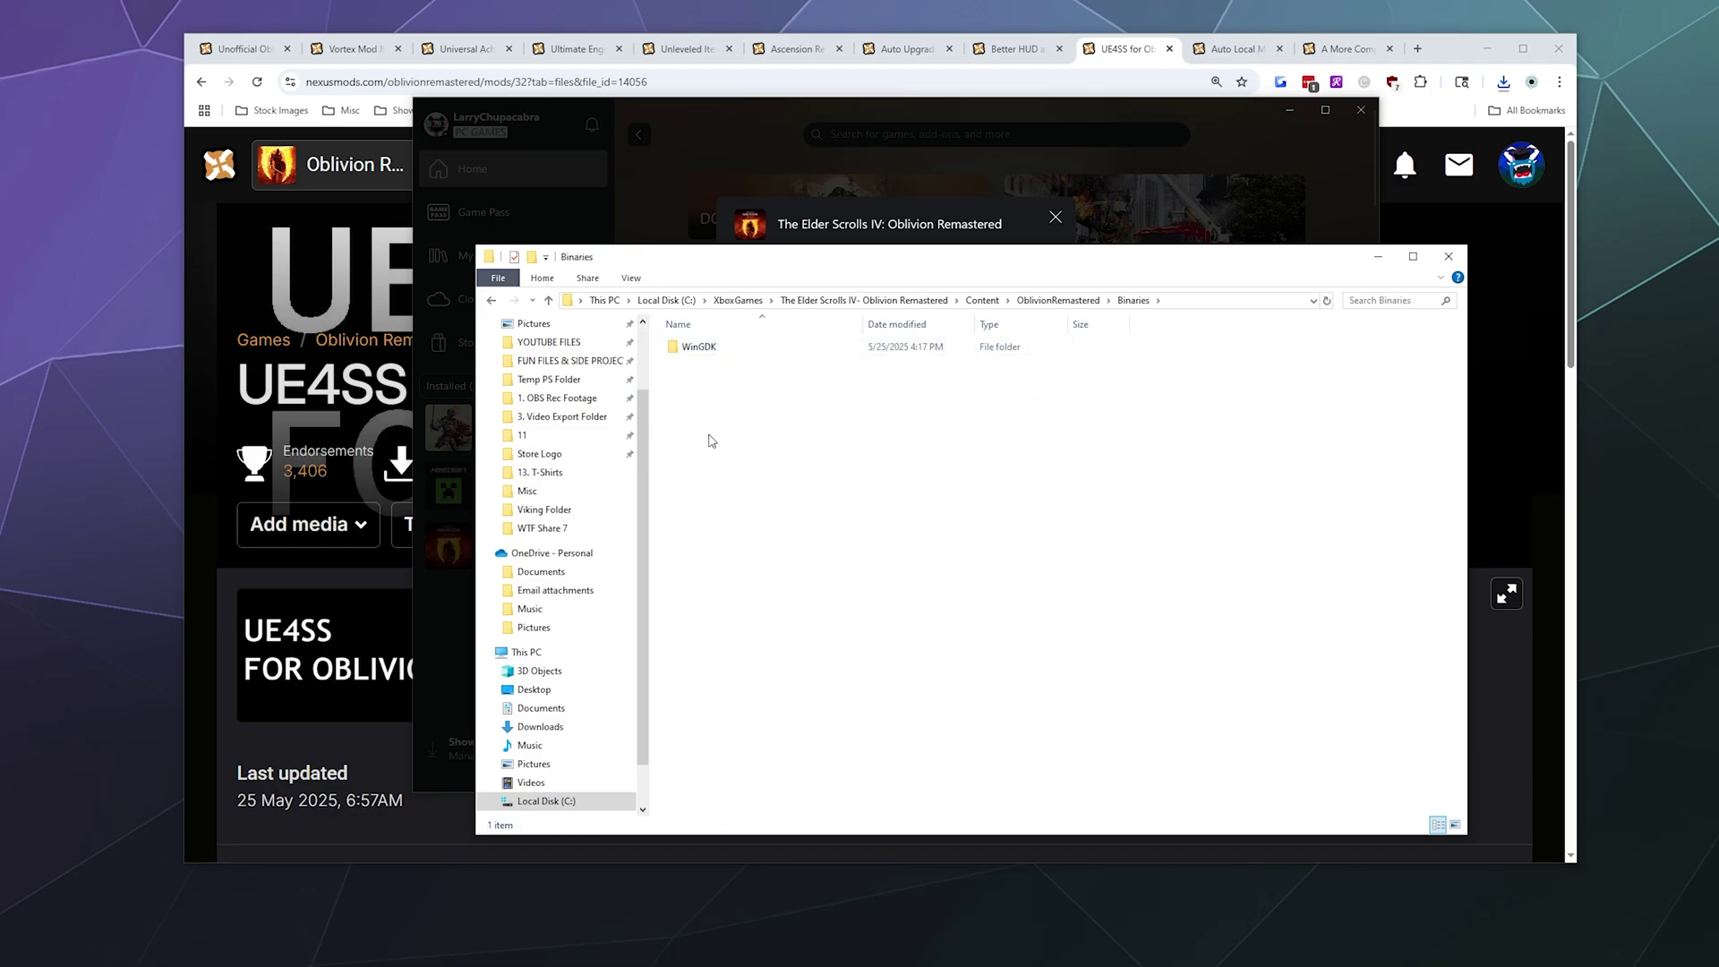
{"action": "double_click", "coordinate": [698, 347]}
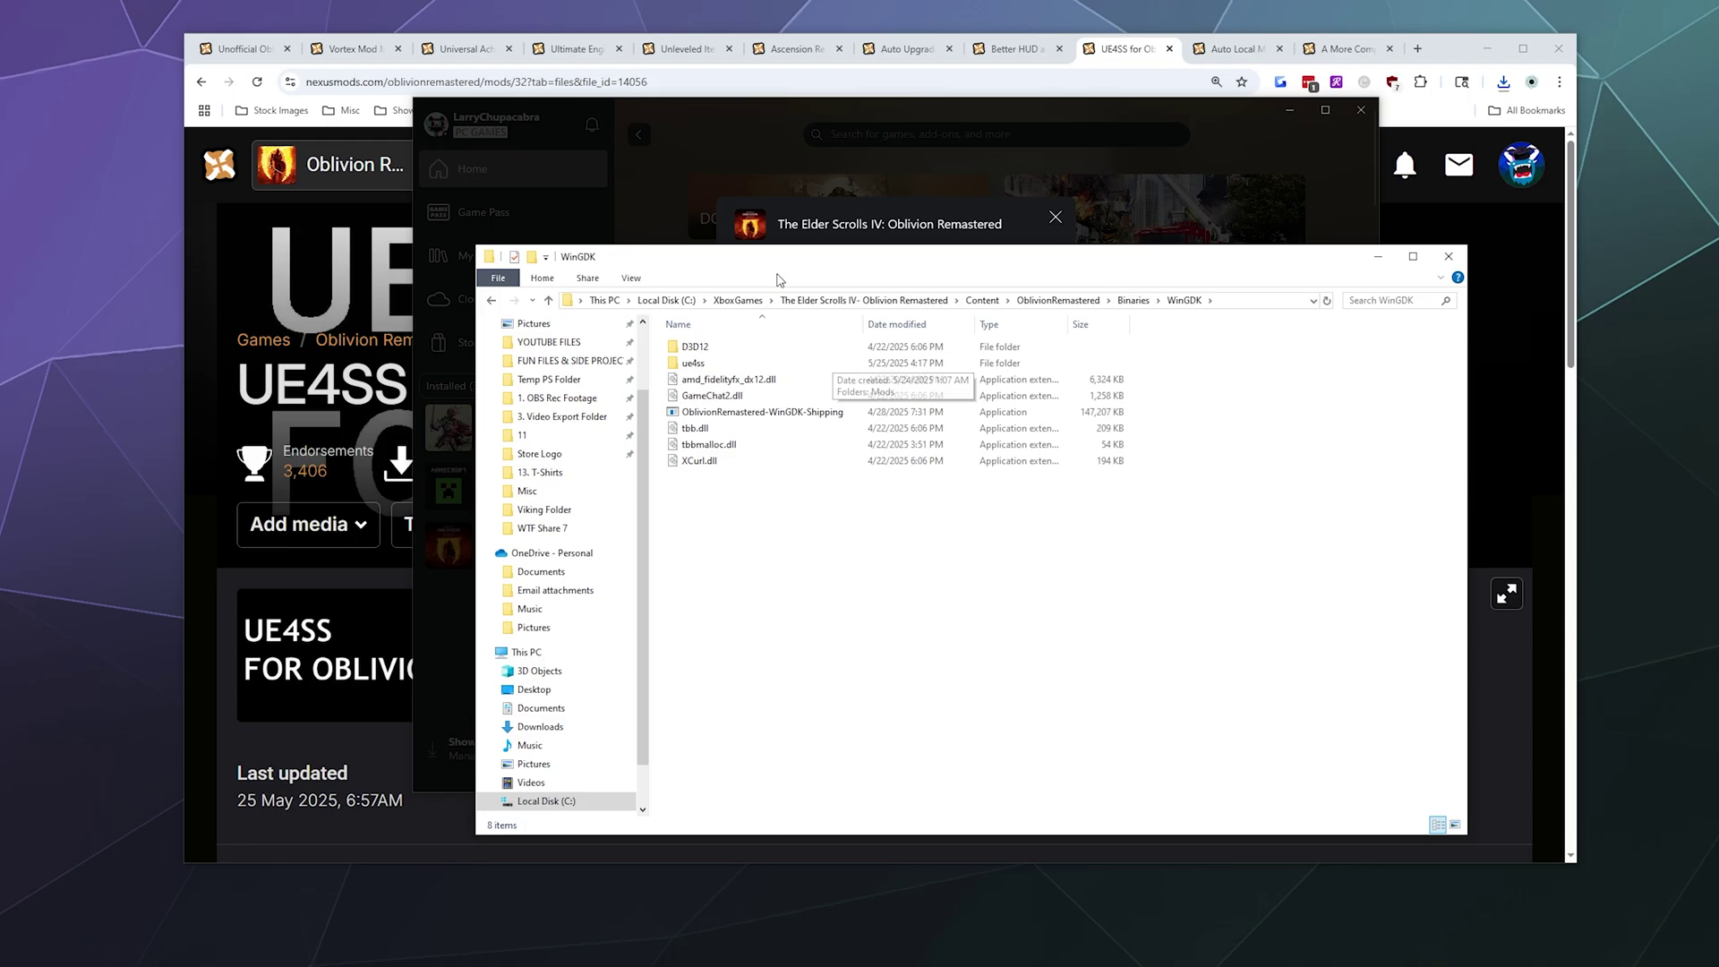
{"action": "mouse_move", "coordinate": [779, 262]}
{"action": "left_mouse_down"}
{"action": "mouse_move", "coordinate": [986, 292]}
{"action": "mouse_move", "coordinate": [795, 255]}
{"action": "mouse_move", "coordinate": [793, 272]}
{"action": "left_mouse_up"}
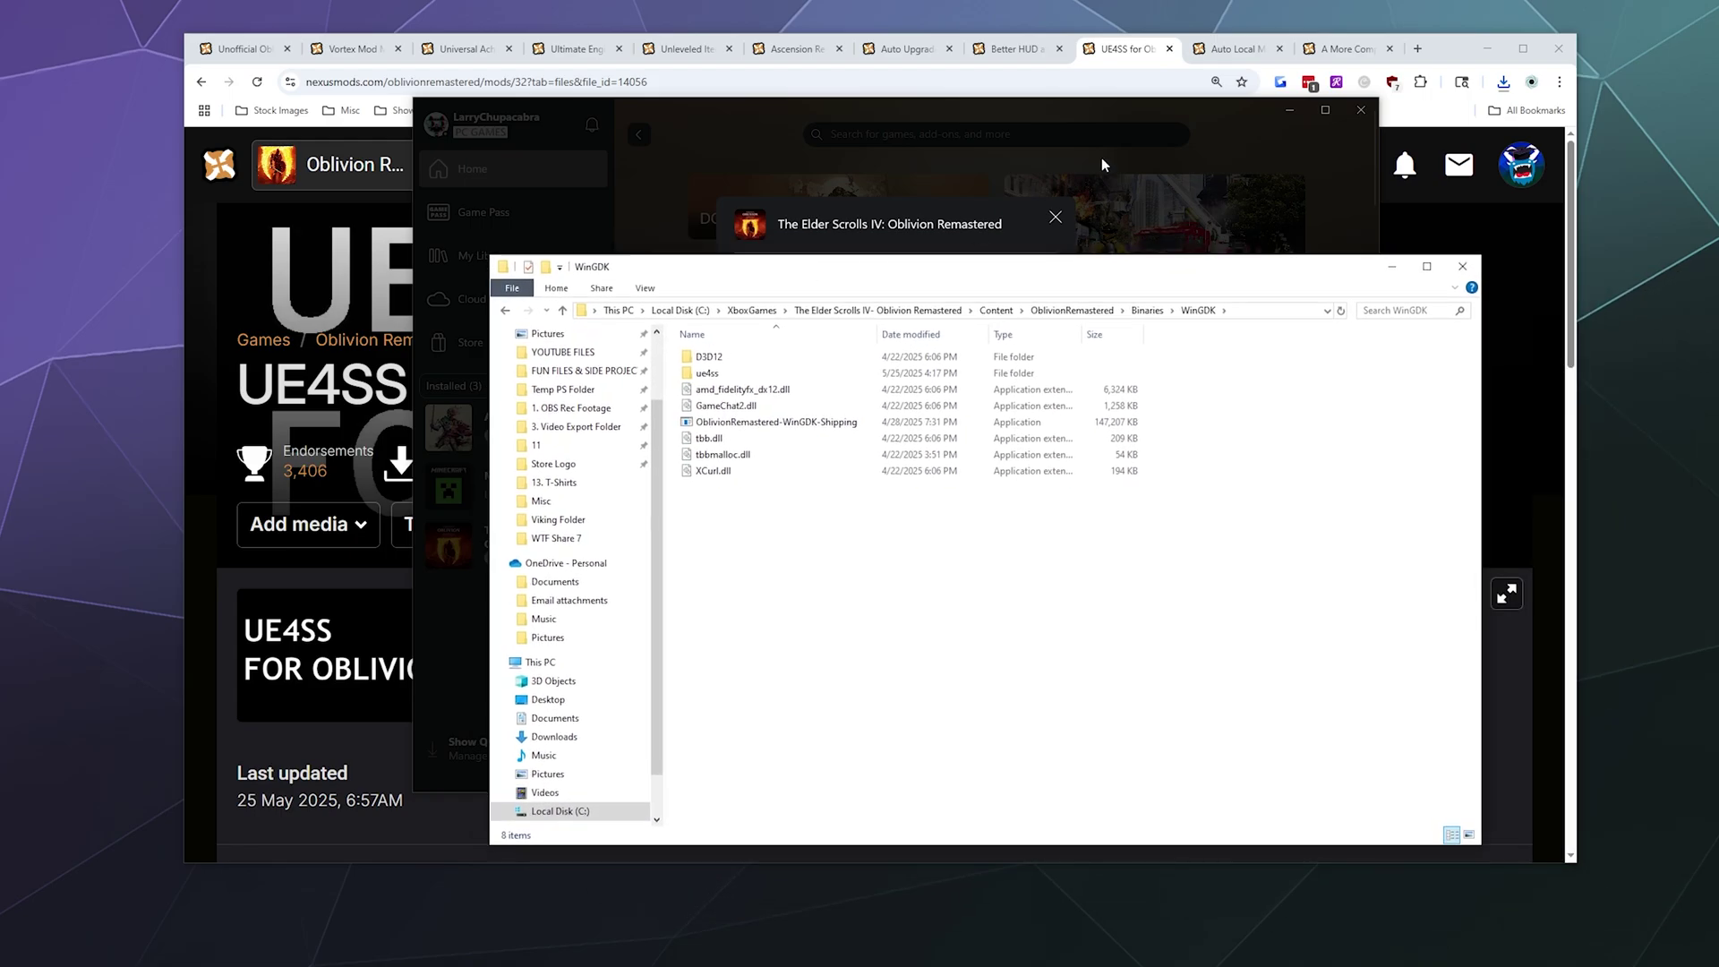
{"action": "left_click", "coordinate": [1287, 105]}
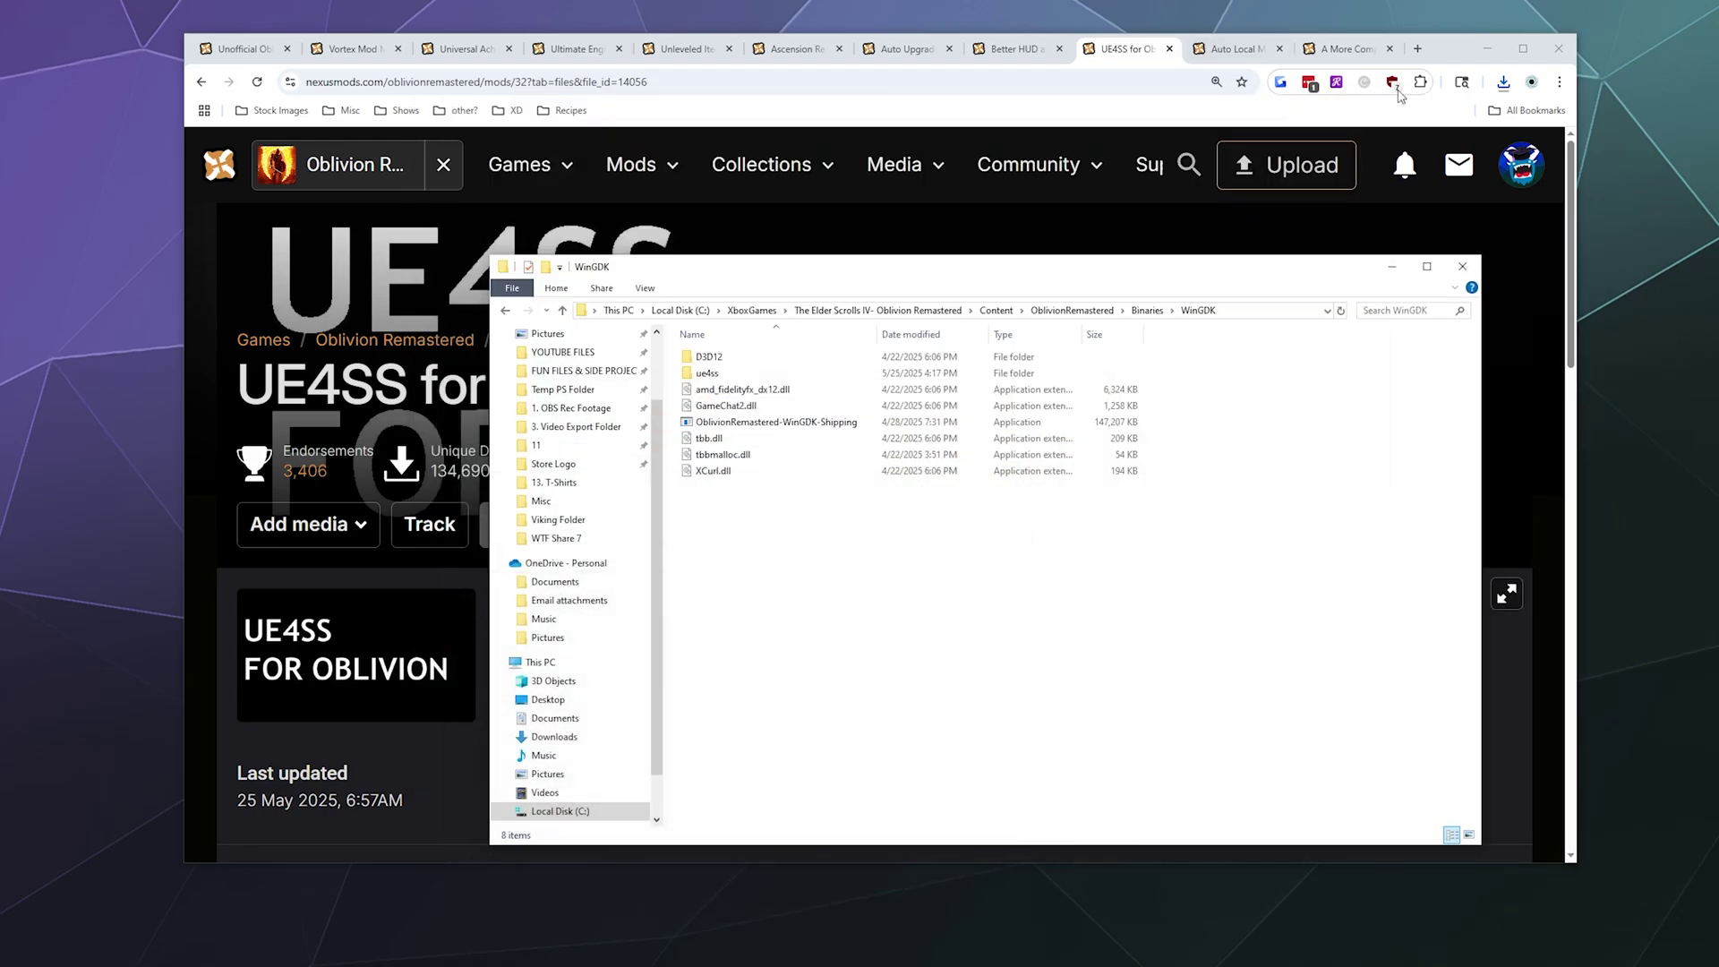
Locate the downloaded UE4SS zip from the browser's downloads and extract it.
{"action": "left_click", "coordinate": [1504, 82]}
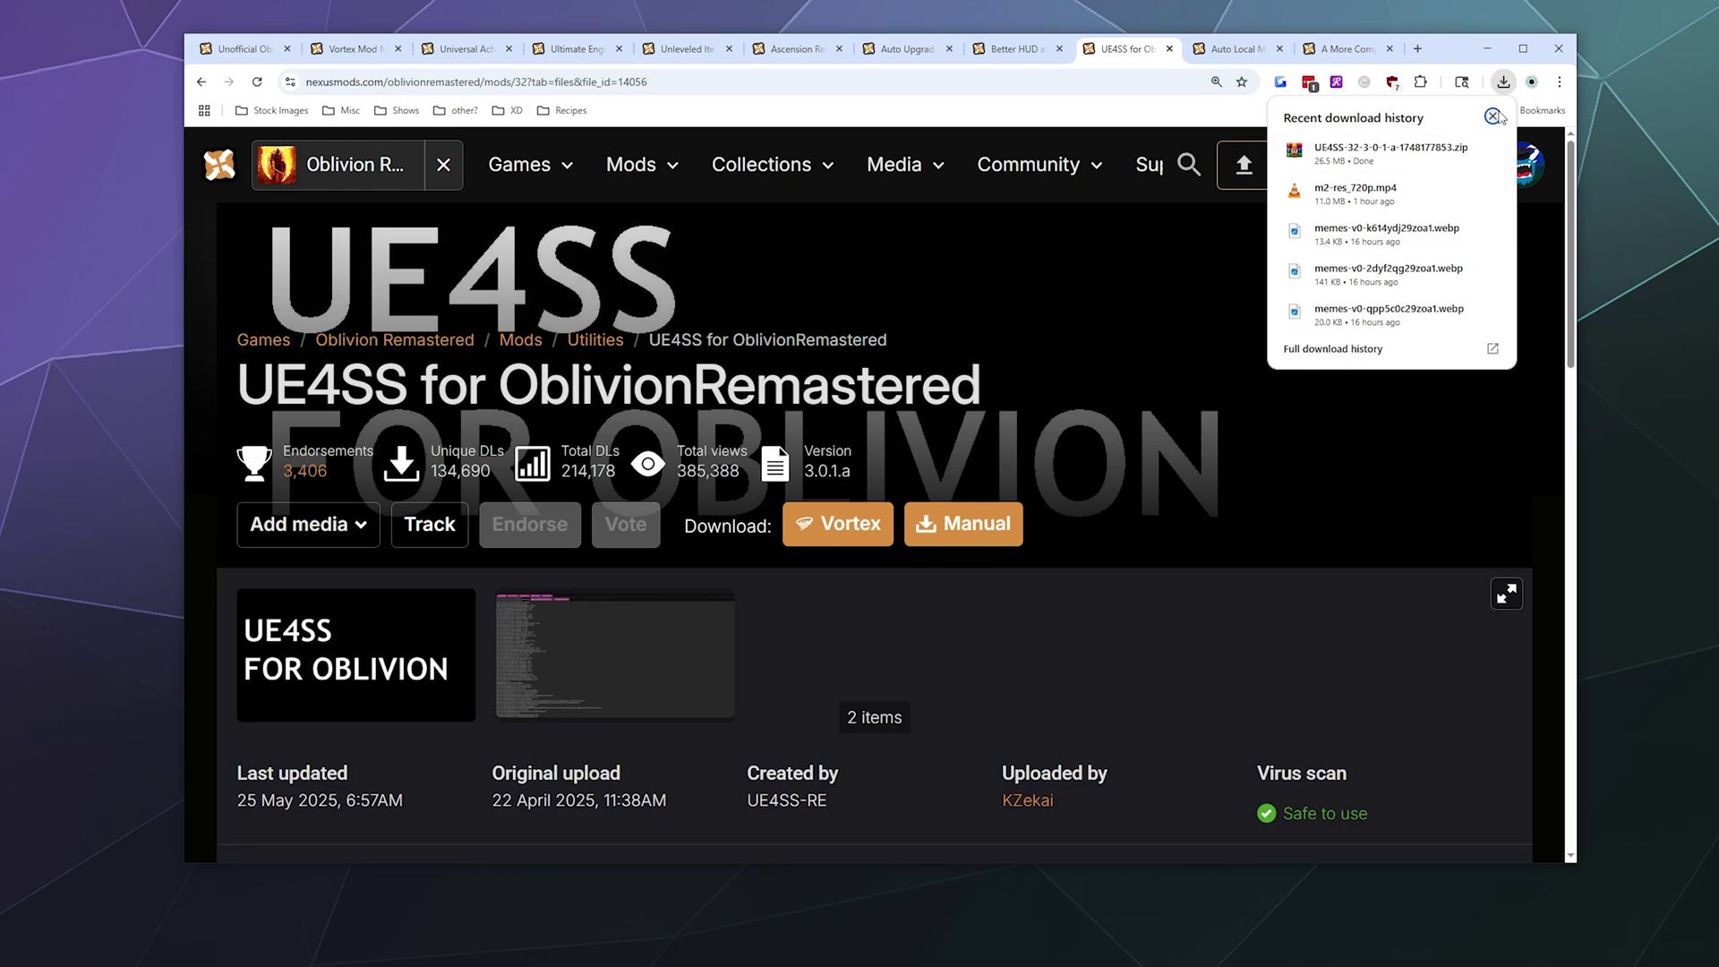
{"action": "left_click", "coordinate": [1465, 151]}
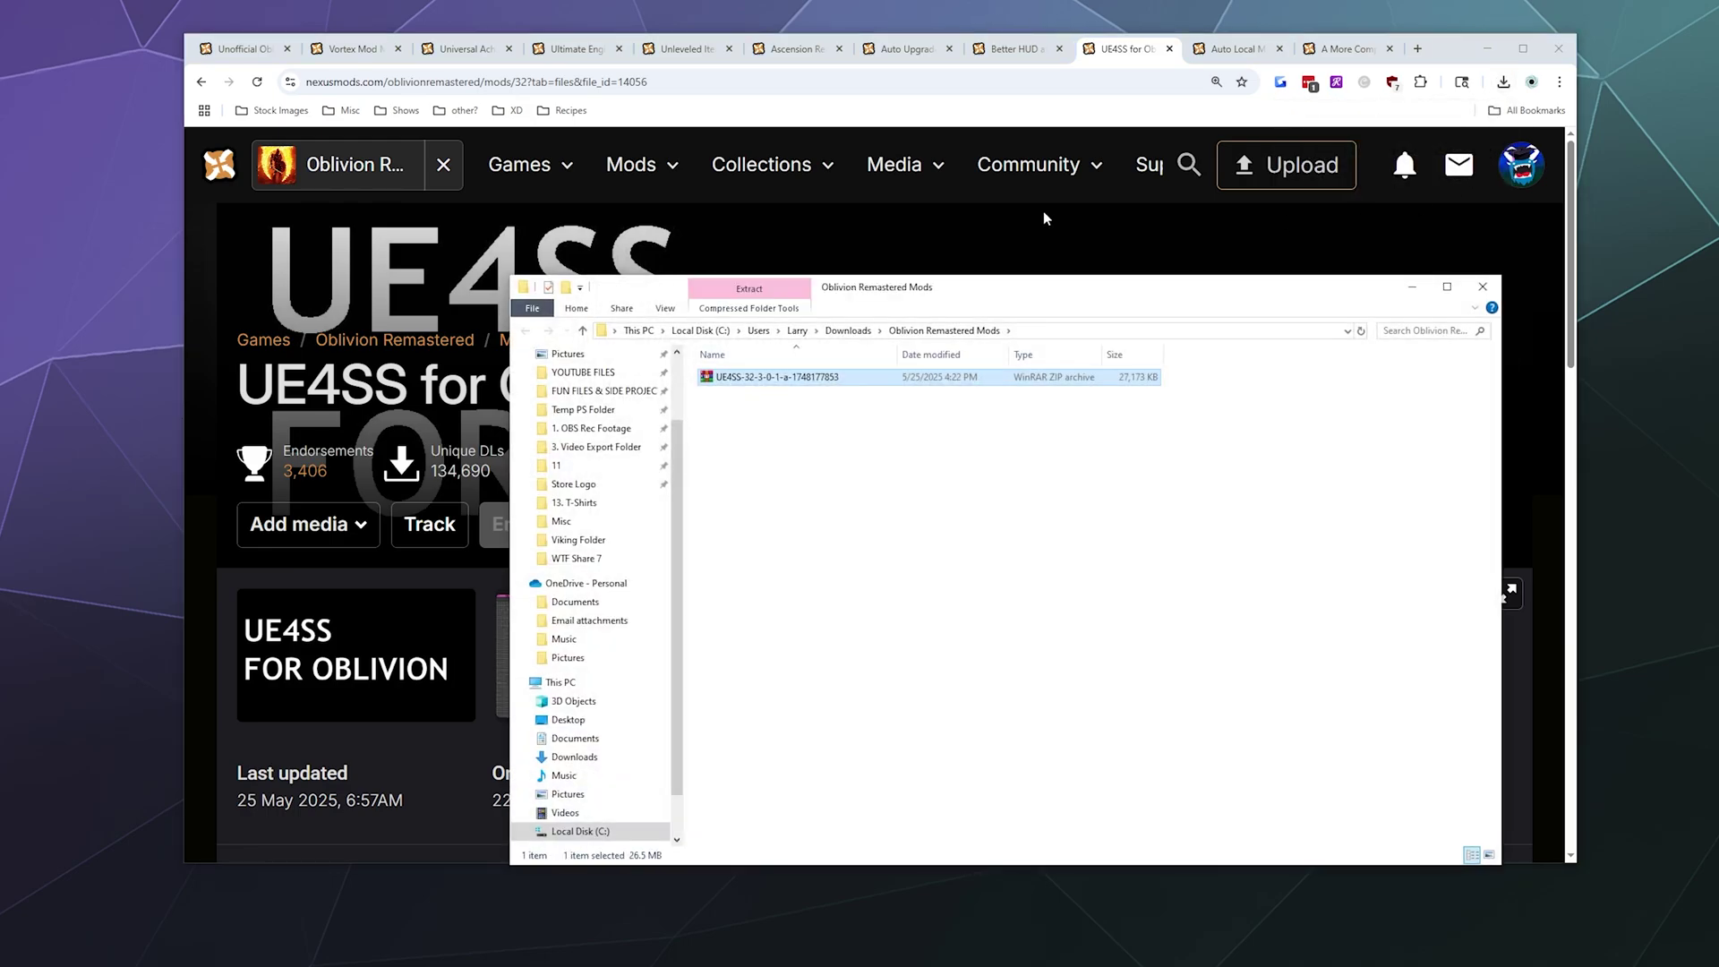
{"action": "right_click", "coordinate": [719, 383]}
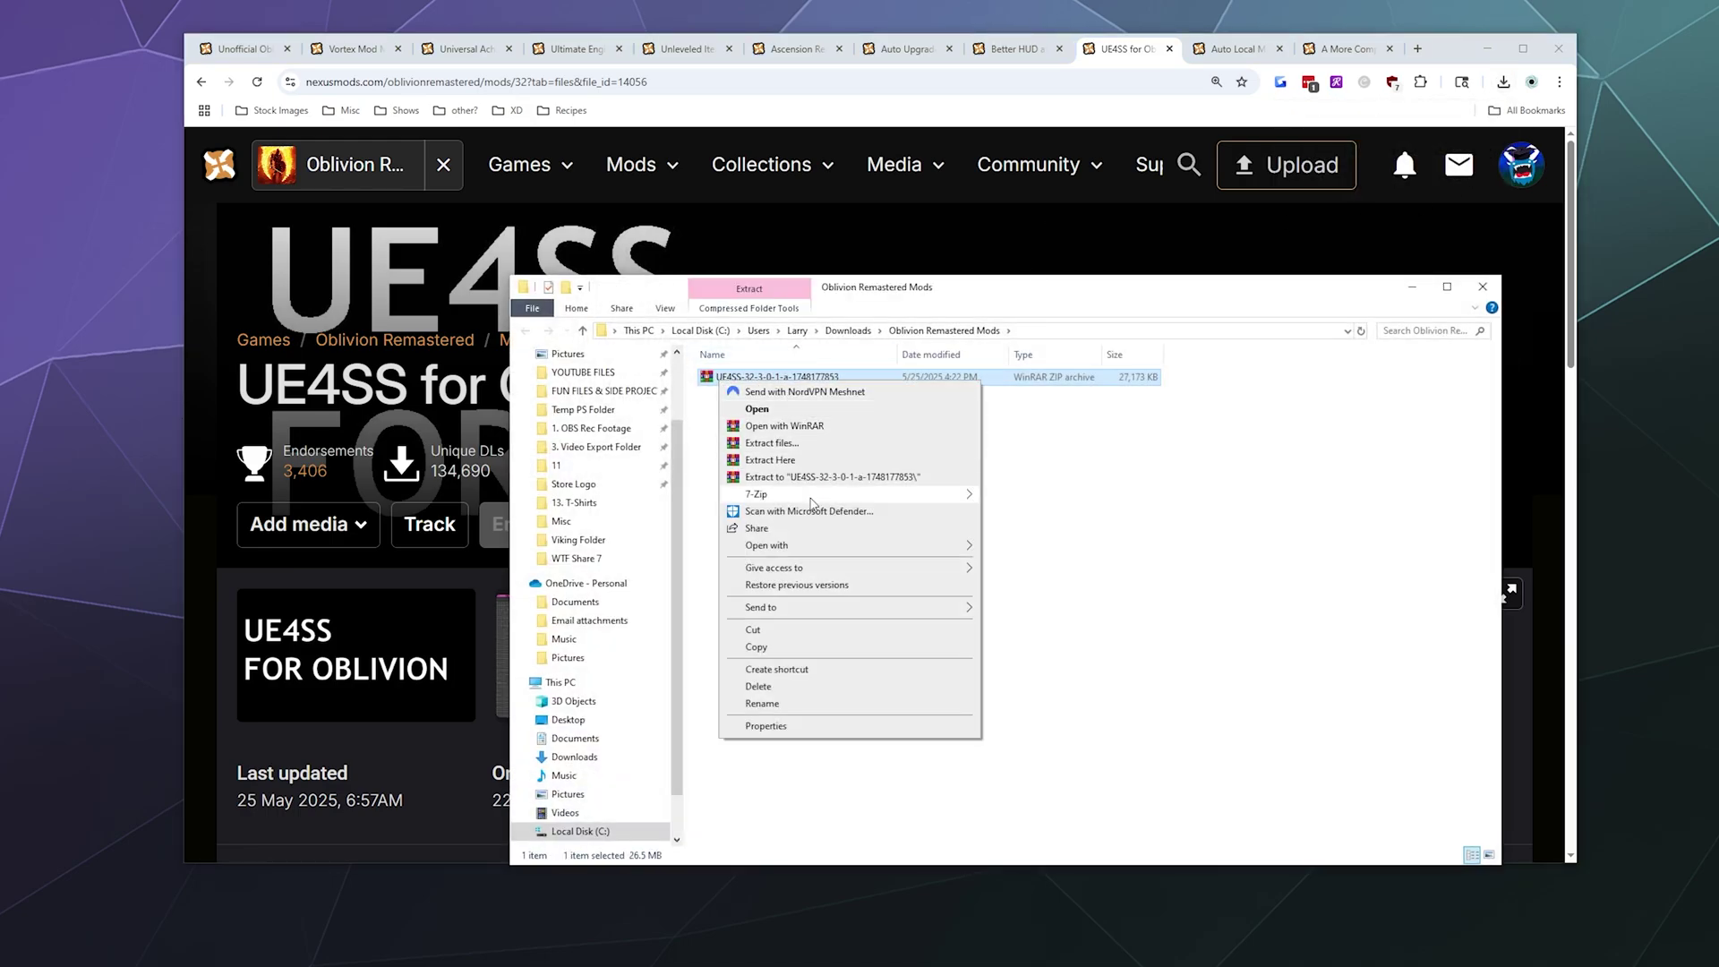
{"action": "left_click", "coordinate": [806, 464]}
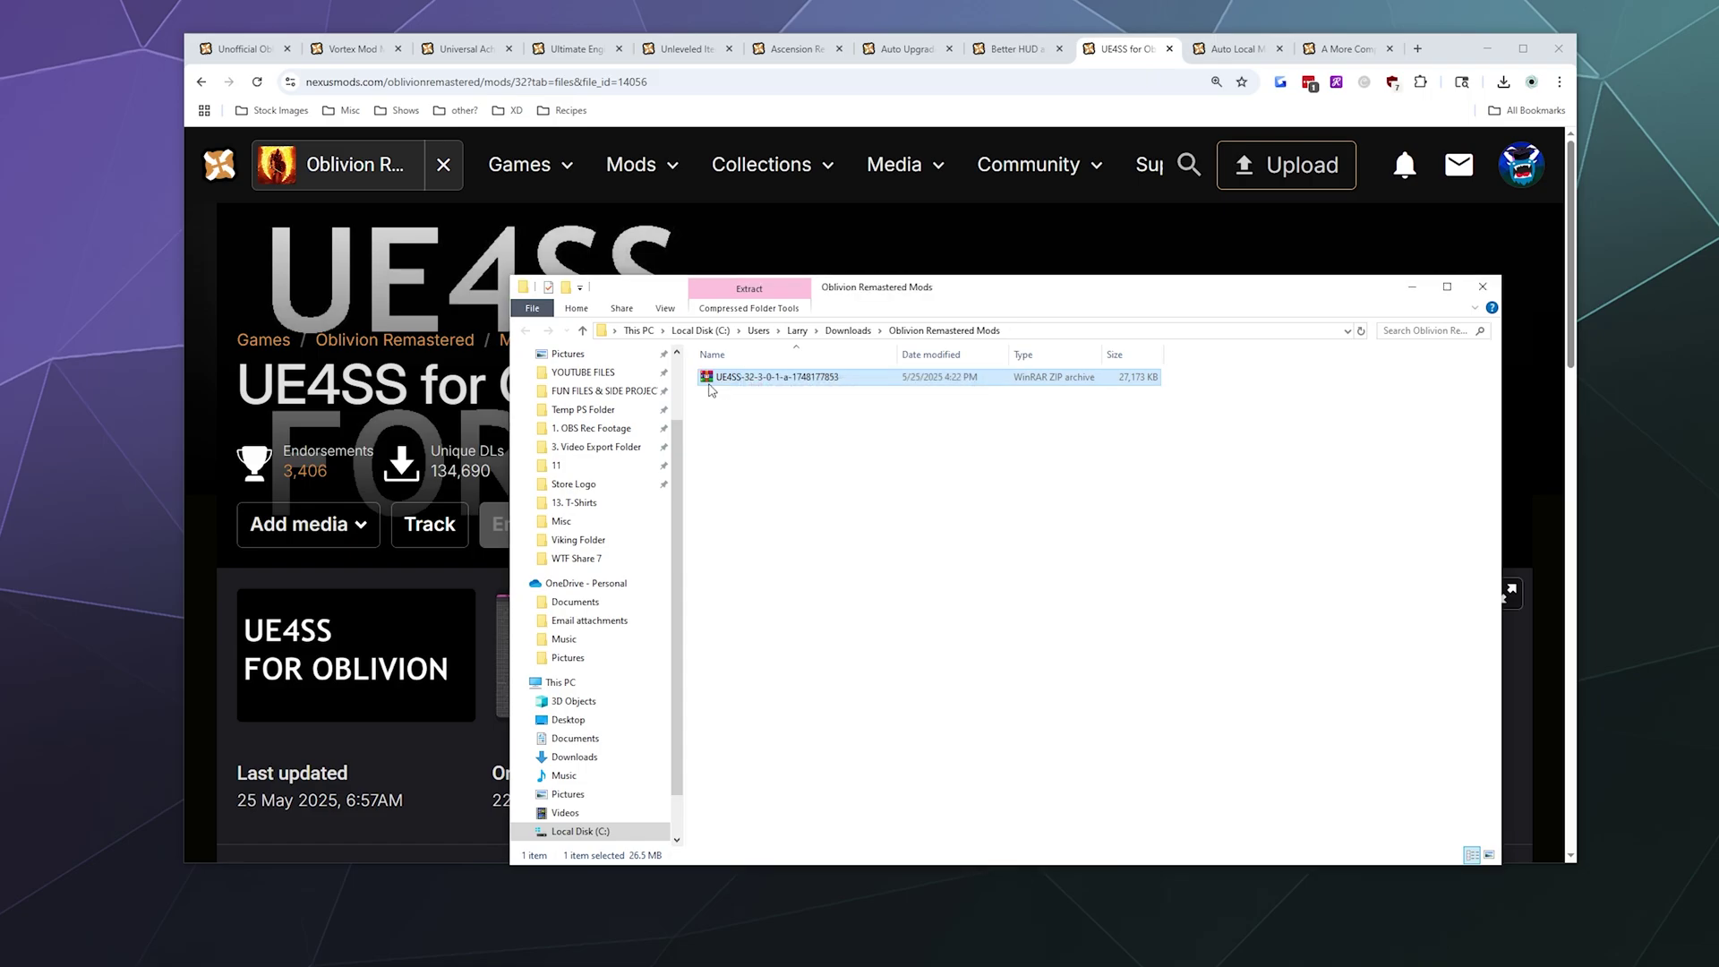
{"action": "key", "text": "Up"}
{"action": "key", "text": "Return"}
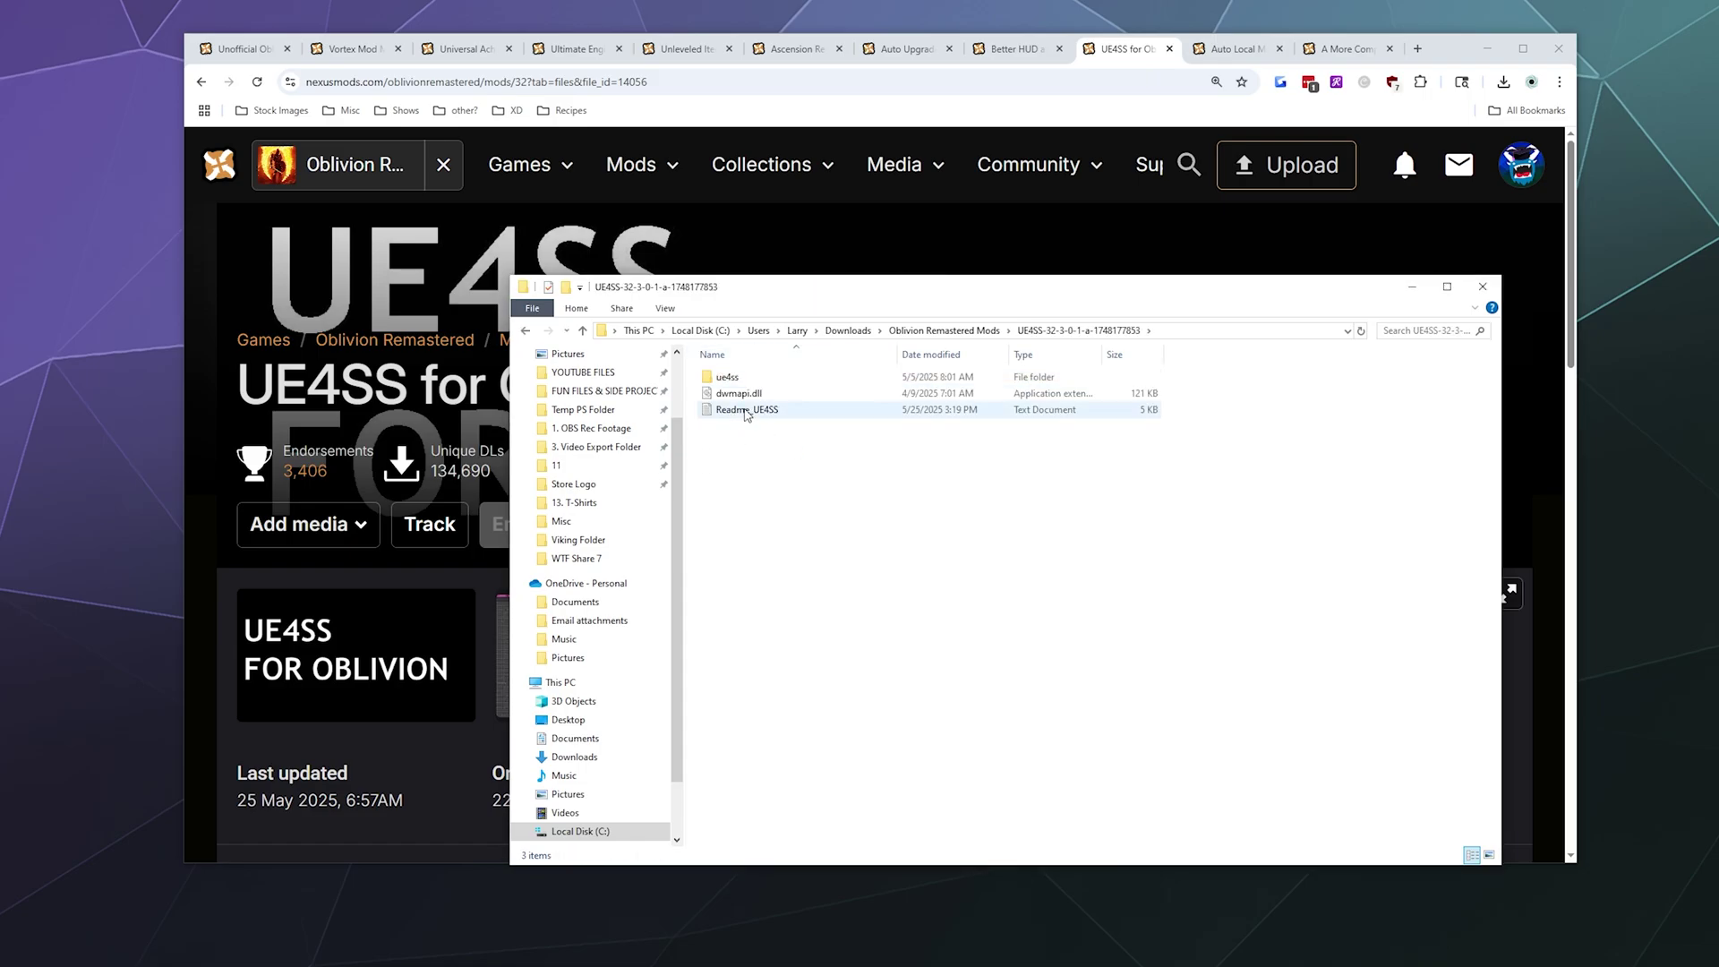
Copy the ue4ss folder, dwmapi.dll and Readme_UE4SS, then switch back to the WinGDK window.
{"action": "left_click_drag", "start_coordinate": [826, 479], "coordinate": [741, 378]}
{"action": "right_click", "coordinate": [741, 377]}
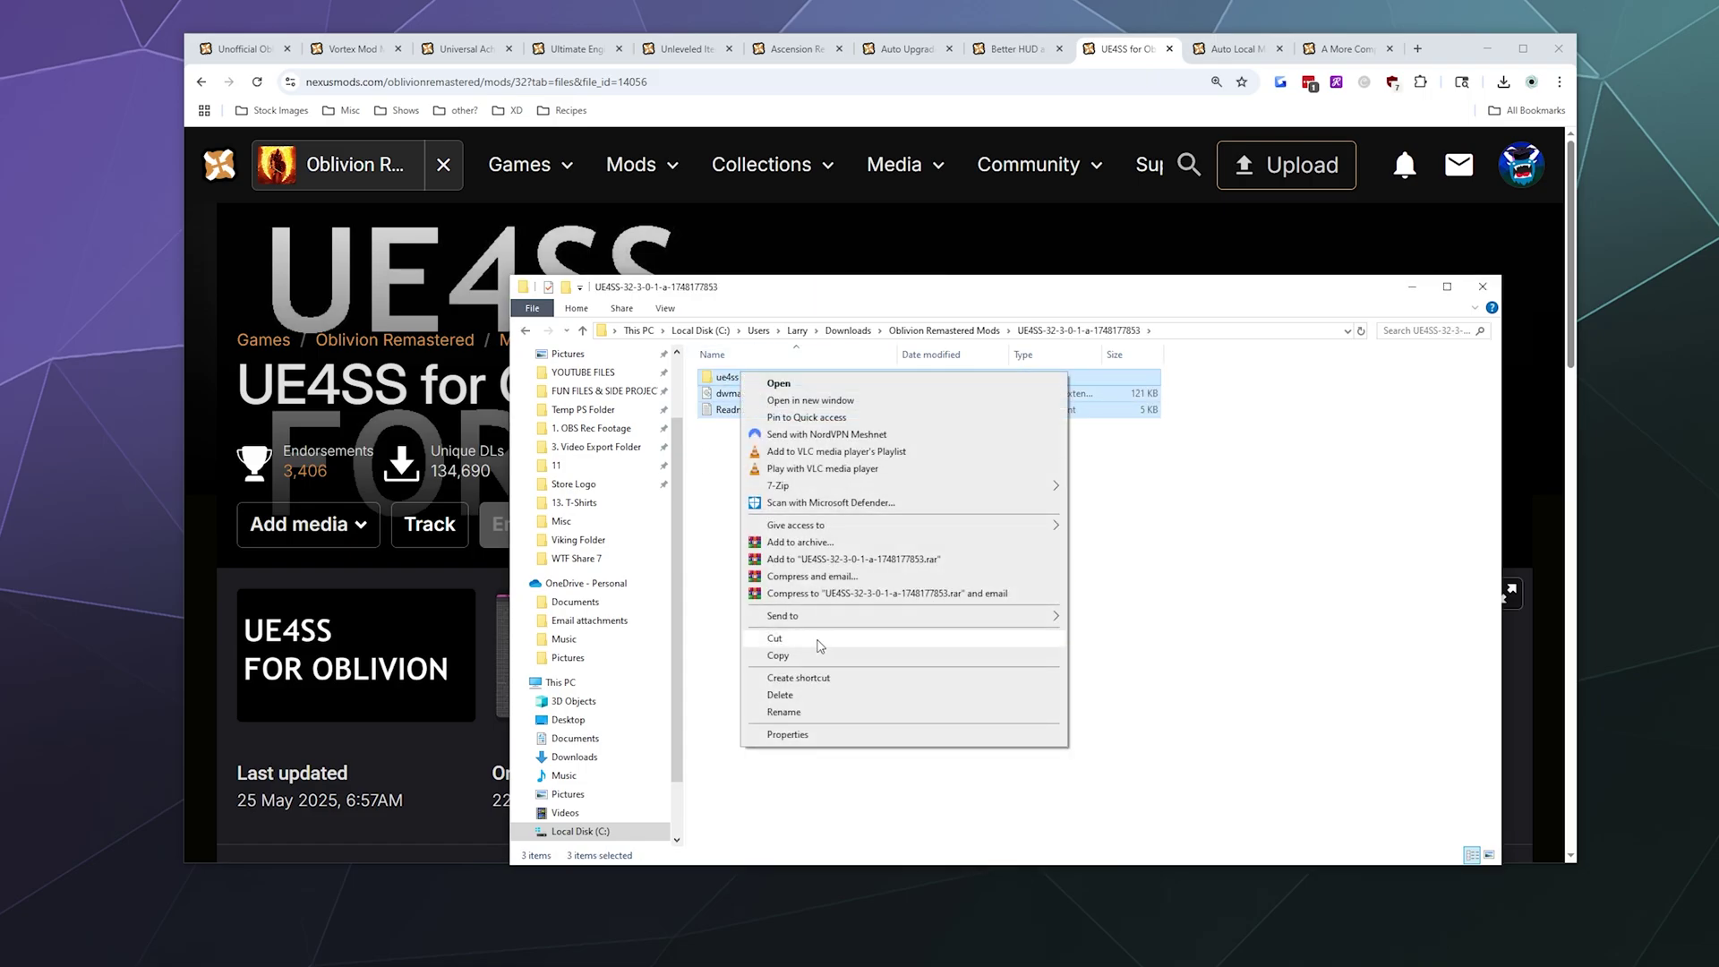
{"action": "left_click", "coordinate": [774, 656]}
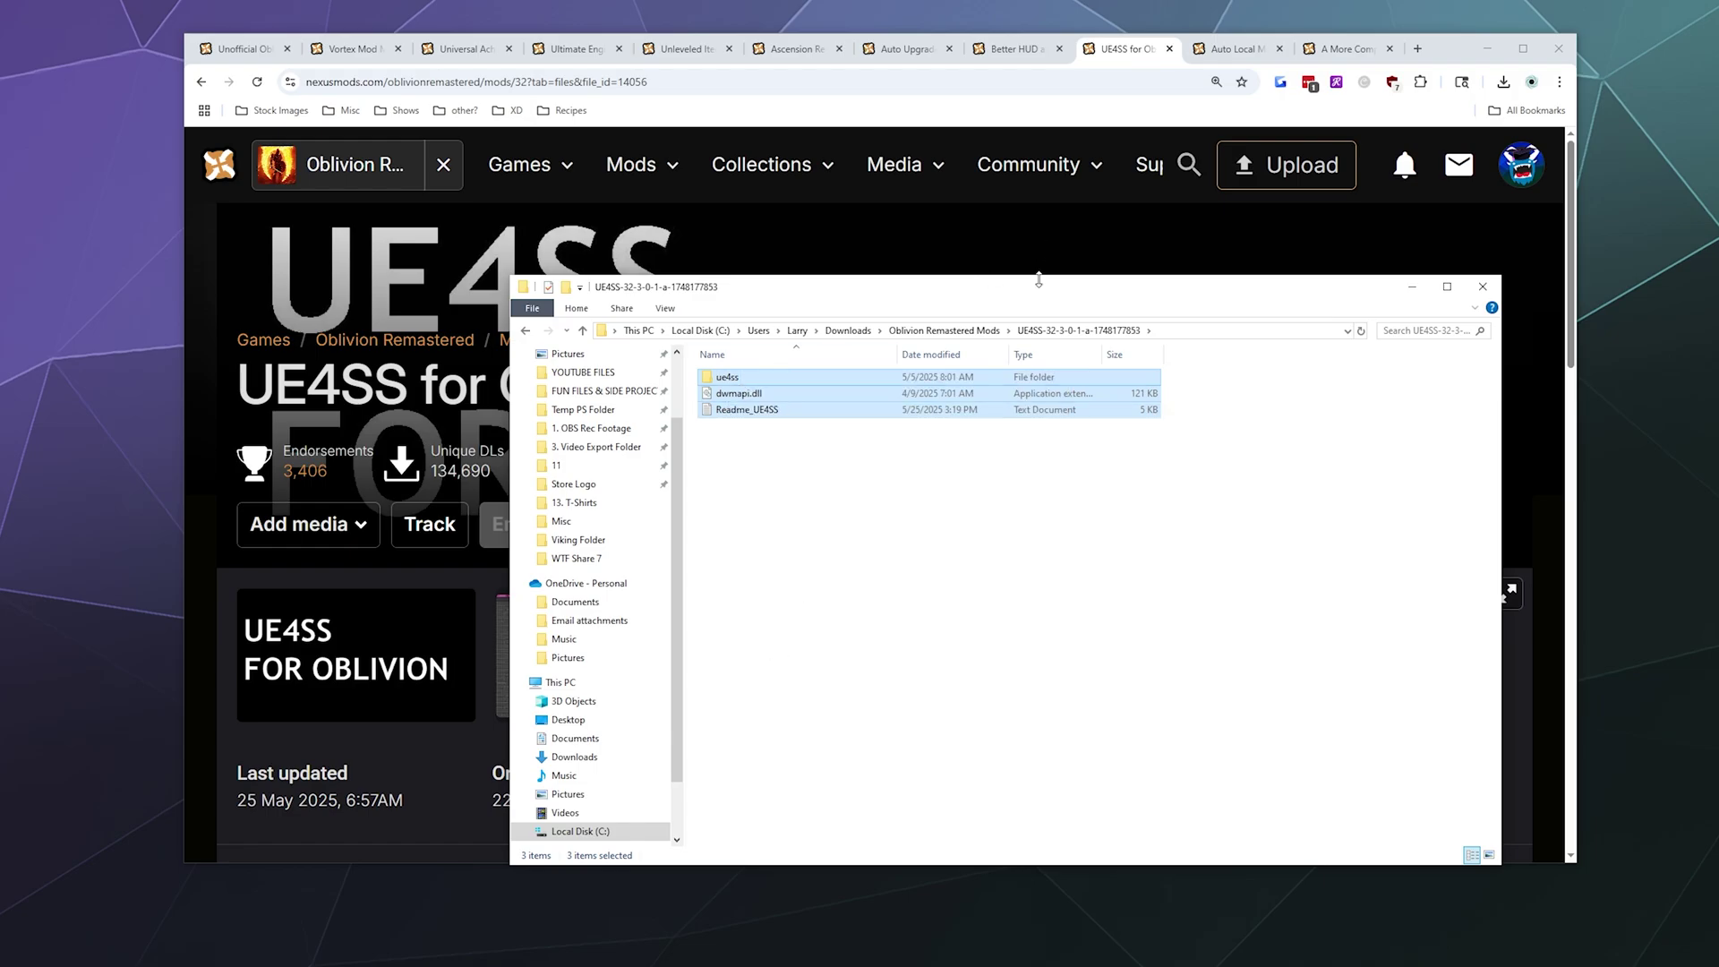
{"action": "left_click_drag", "start_coordinate": [1038, 286], "coordinate": [864, 218]}
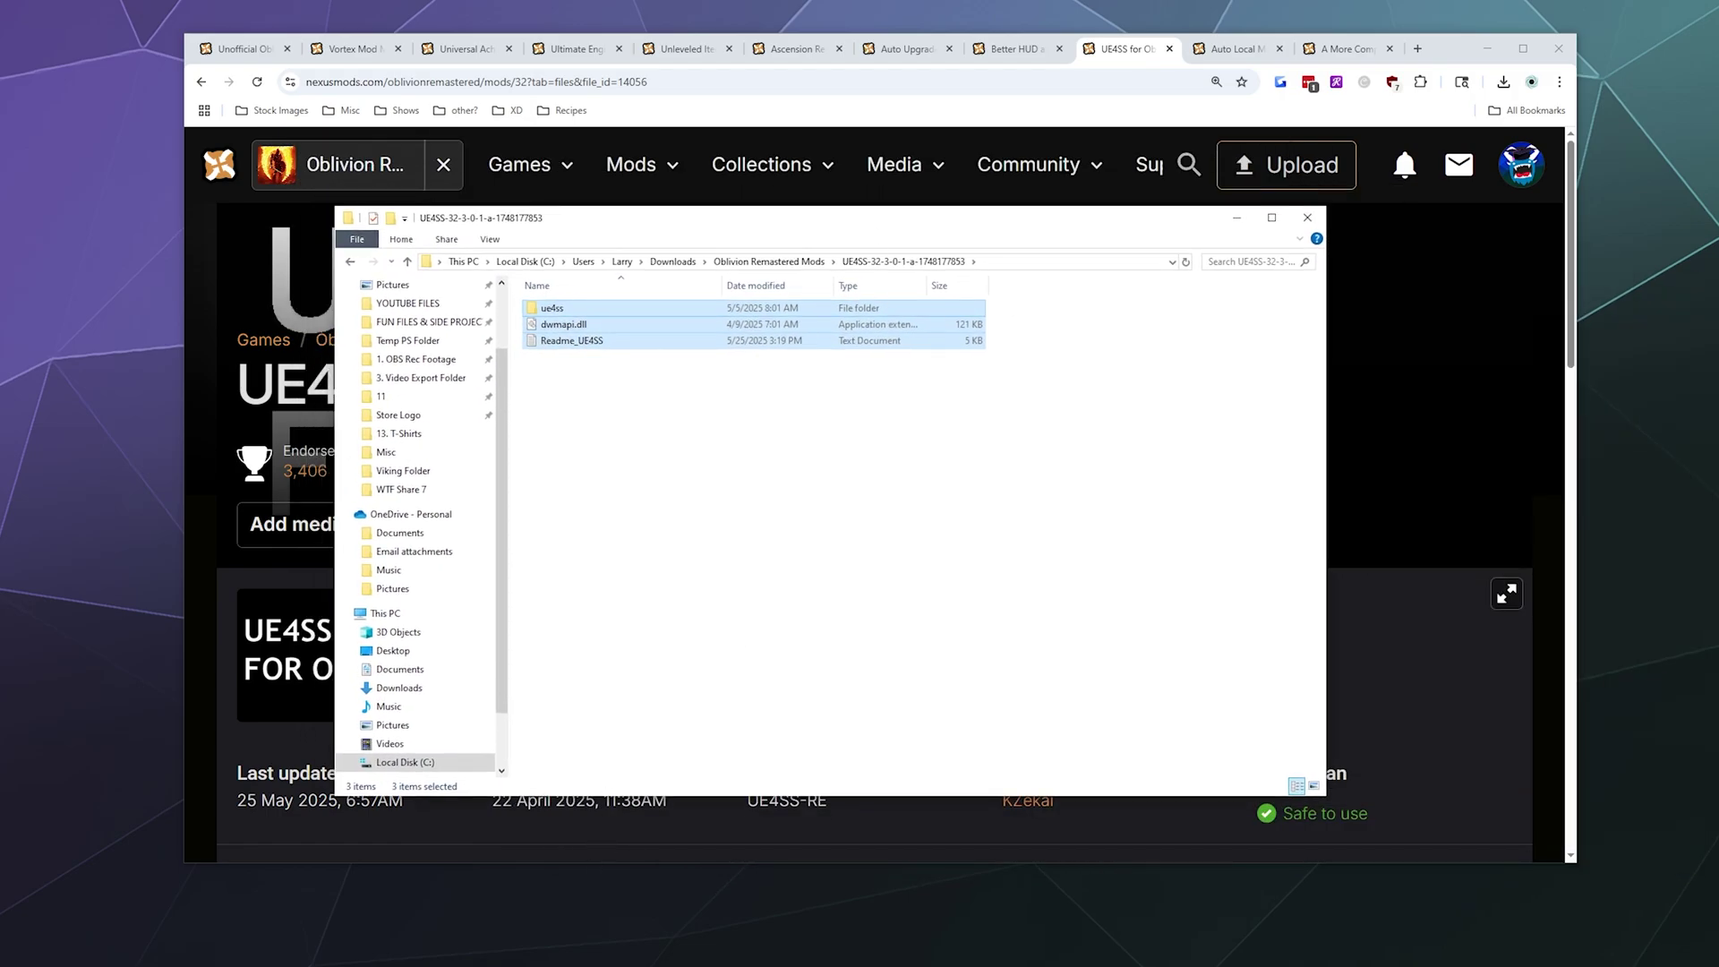
{"action": "left_click", "coordinate": [490, 965]}
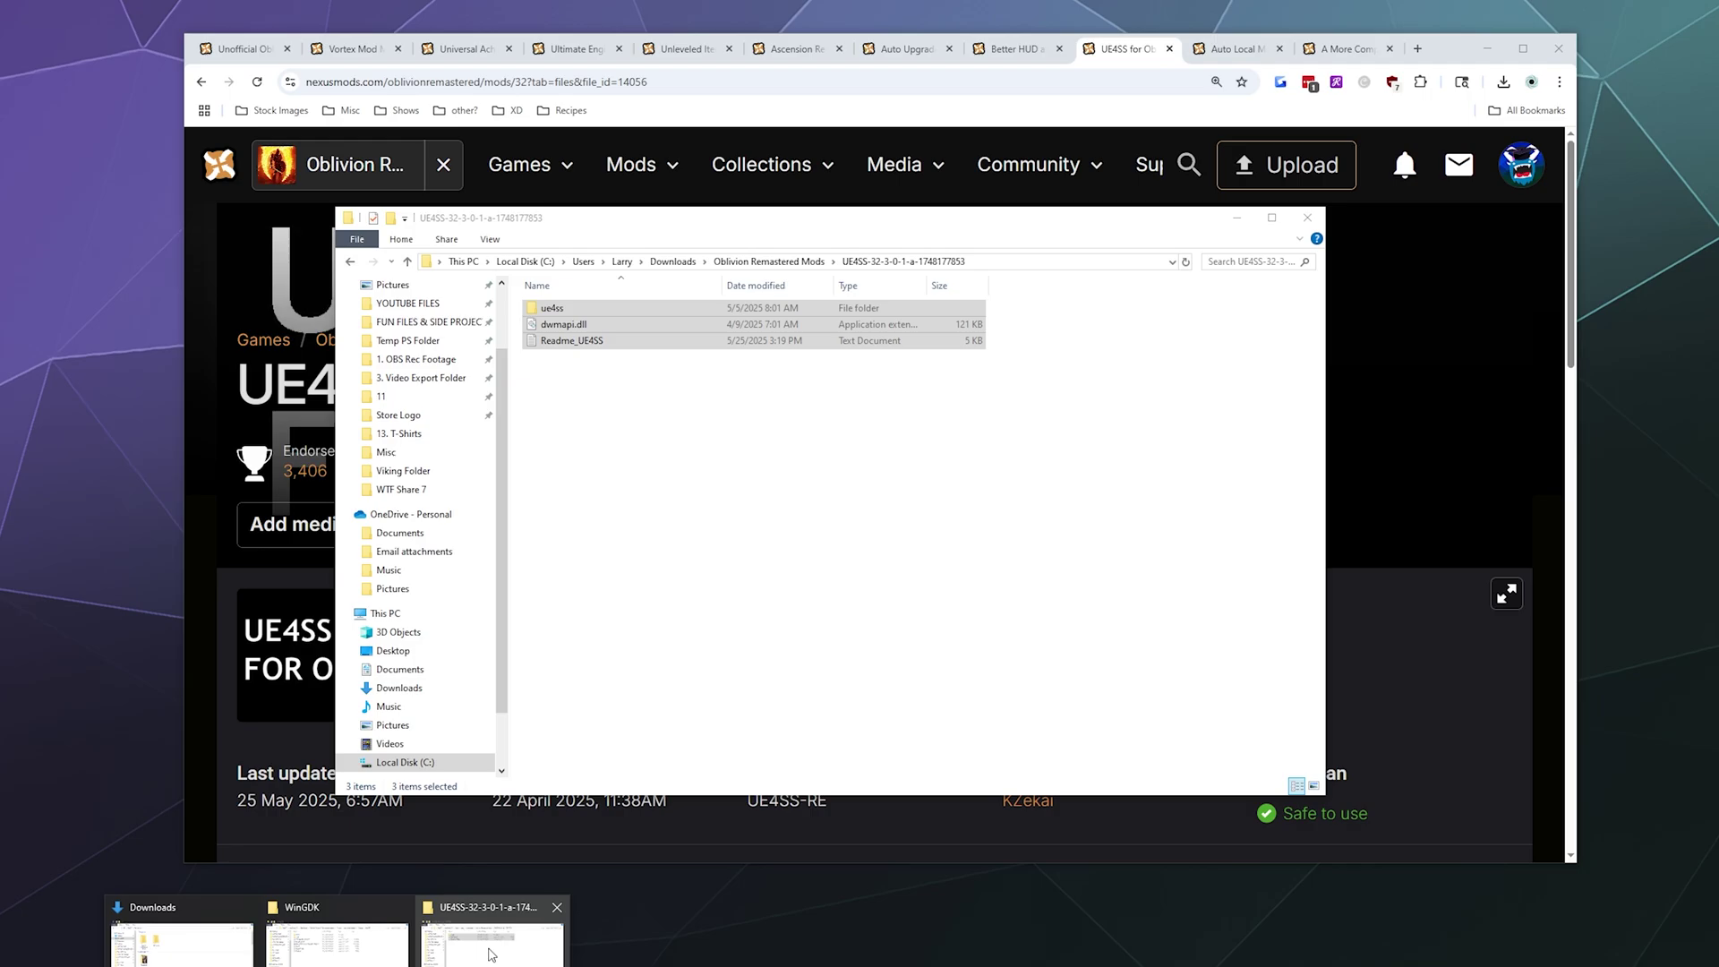
{"action": "left_click", "coordinate": [363, 942]}
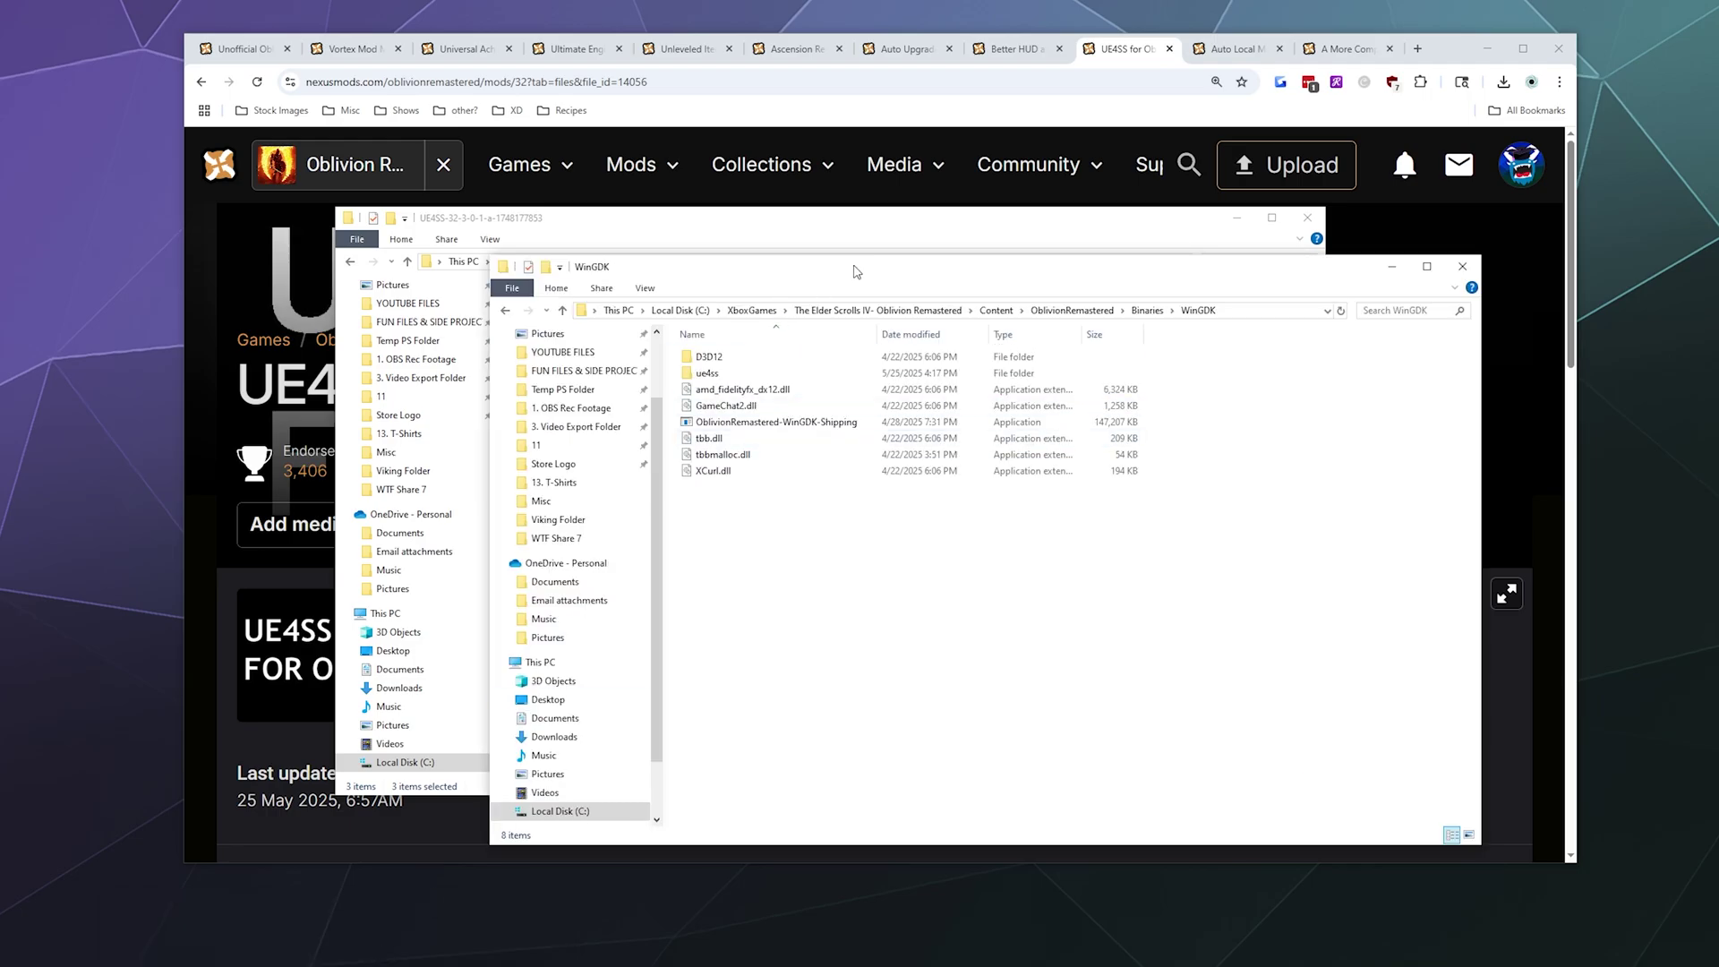
Paste the ue4ss folder, dwmapi.dll and Readme_UE4SS into WinGDK.
{"action": "left_click_drag", "start_coordinate": [842, 261], "coordinate": [1179, 179]}
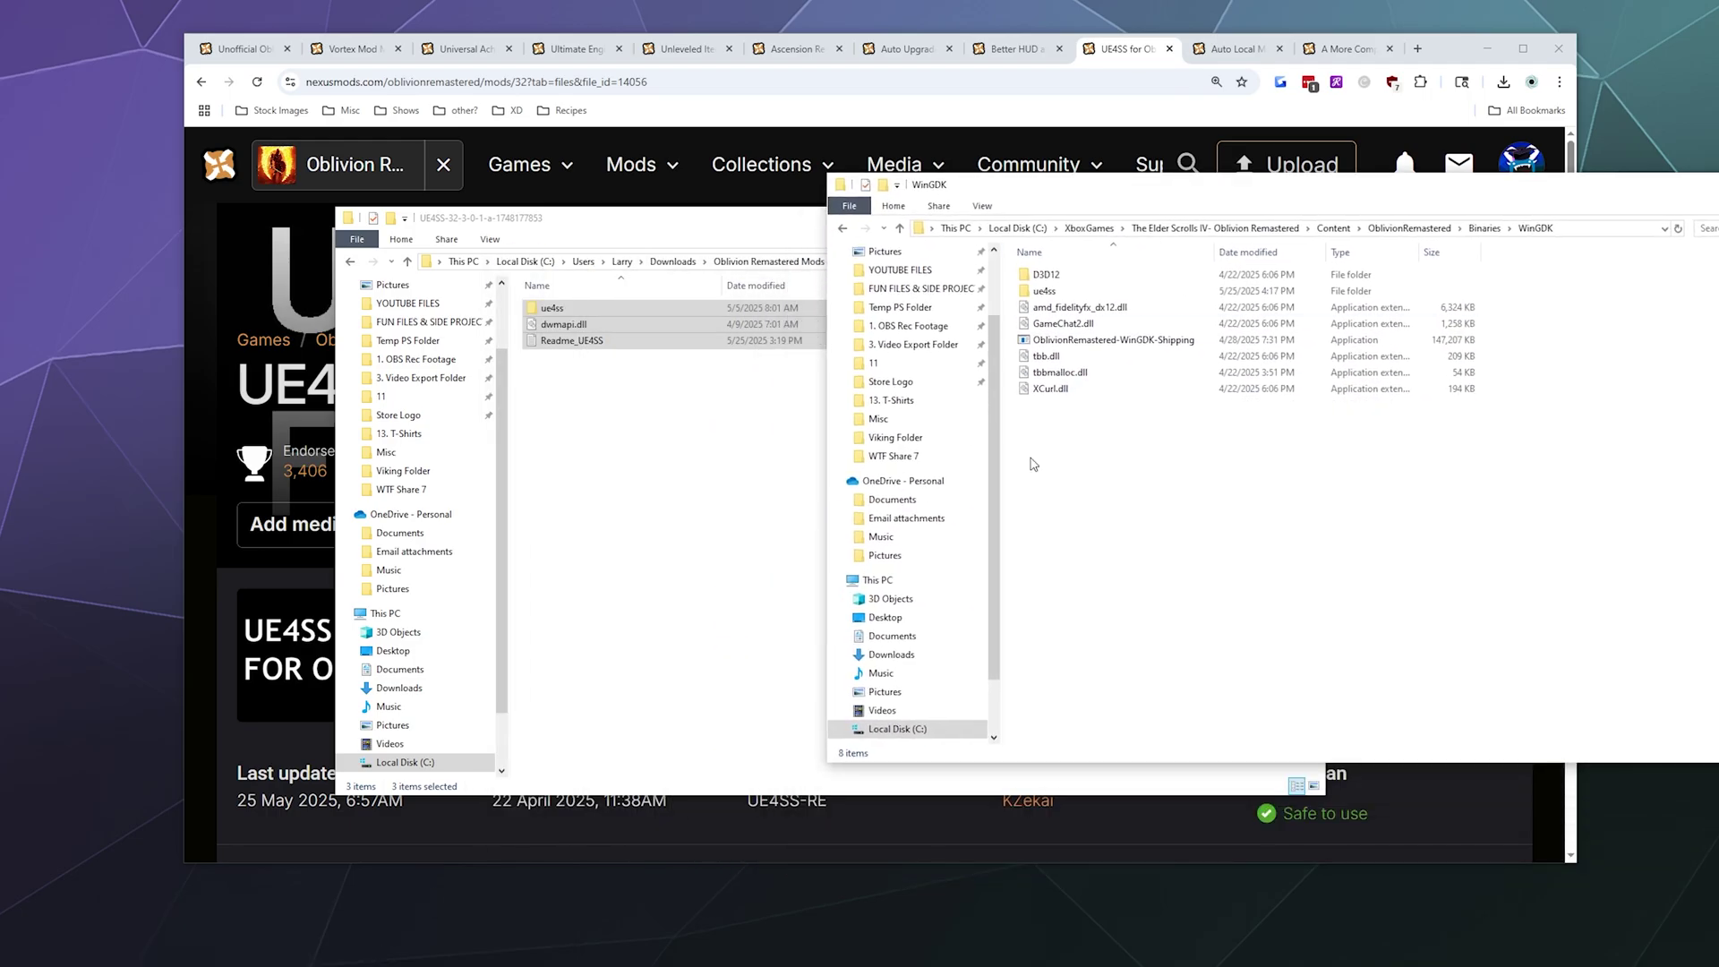
{"action": "right_click", "coordinate": [1042, 537]}
{"action": "left_click", "coordinate": [1074, 639]}
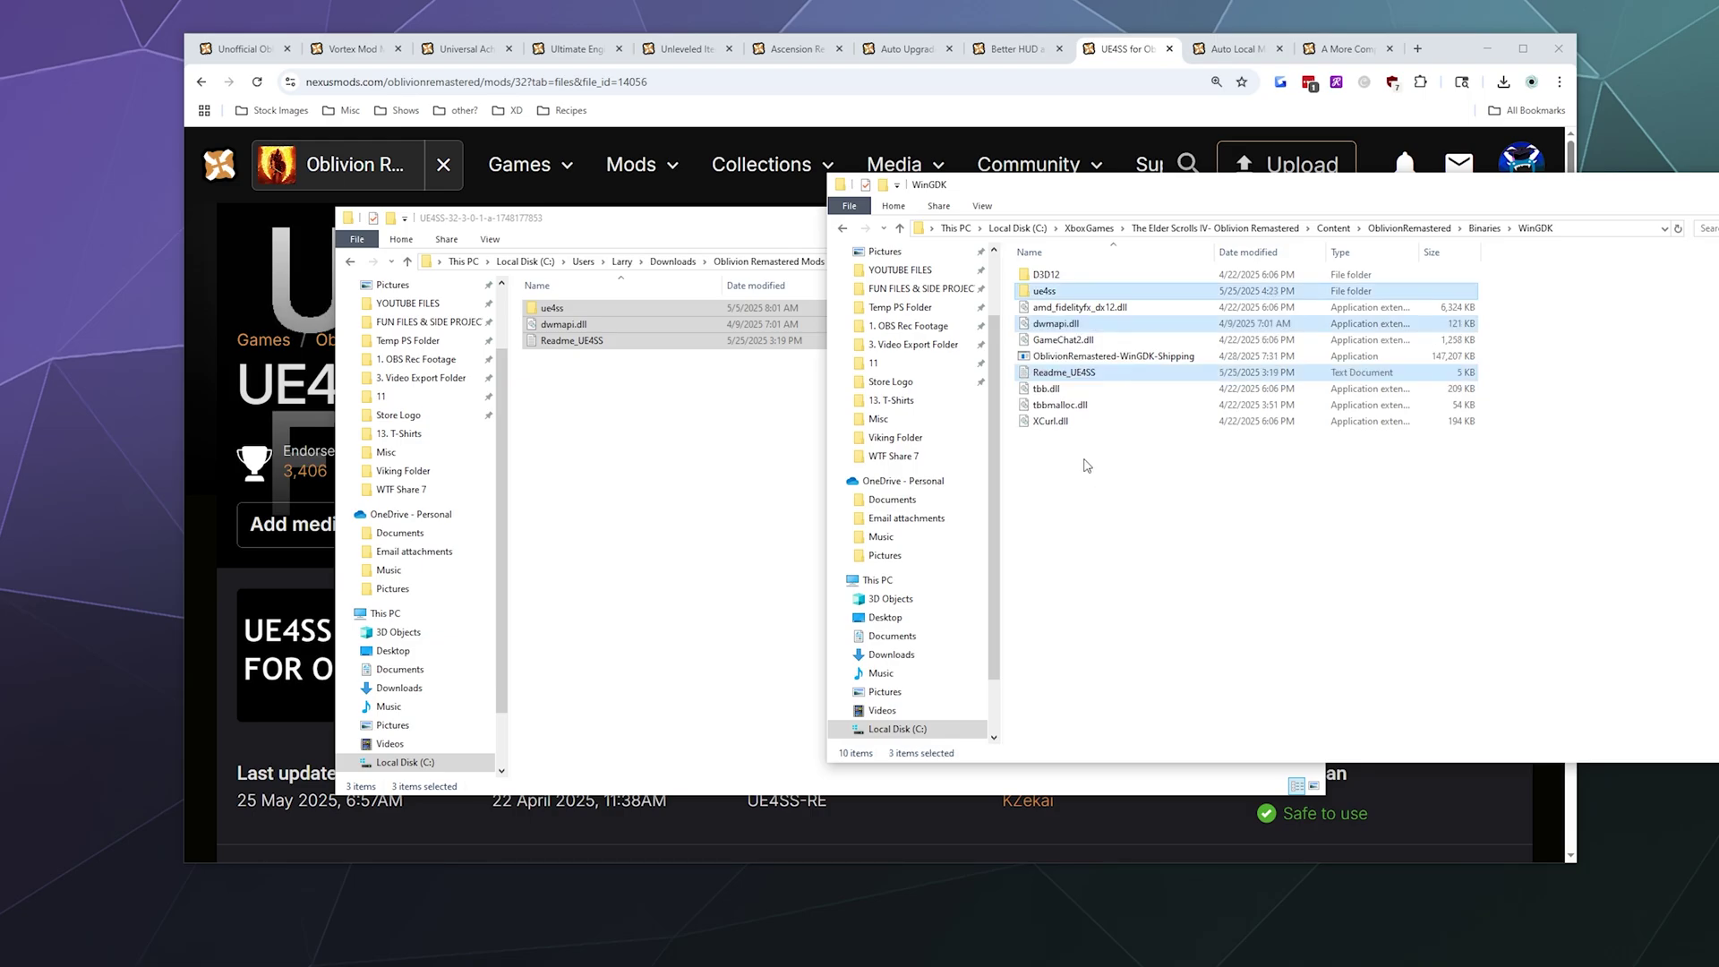
Inspect the contents of the ue4ss folder and its Mods subfolder.
{"action": "double_click", "coordinate": [1065, 292]}
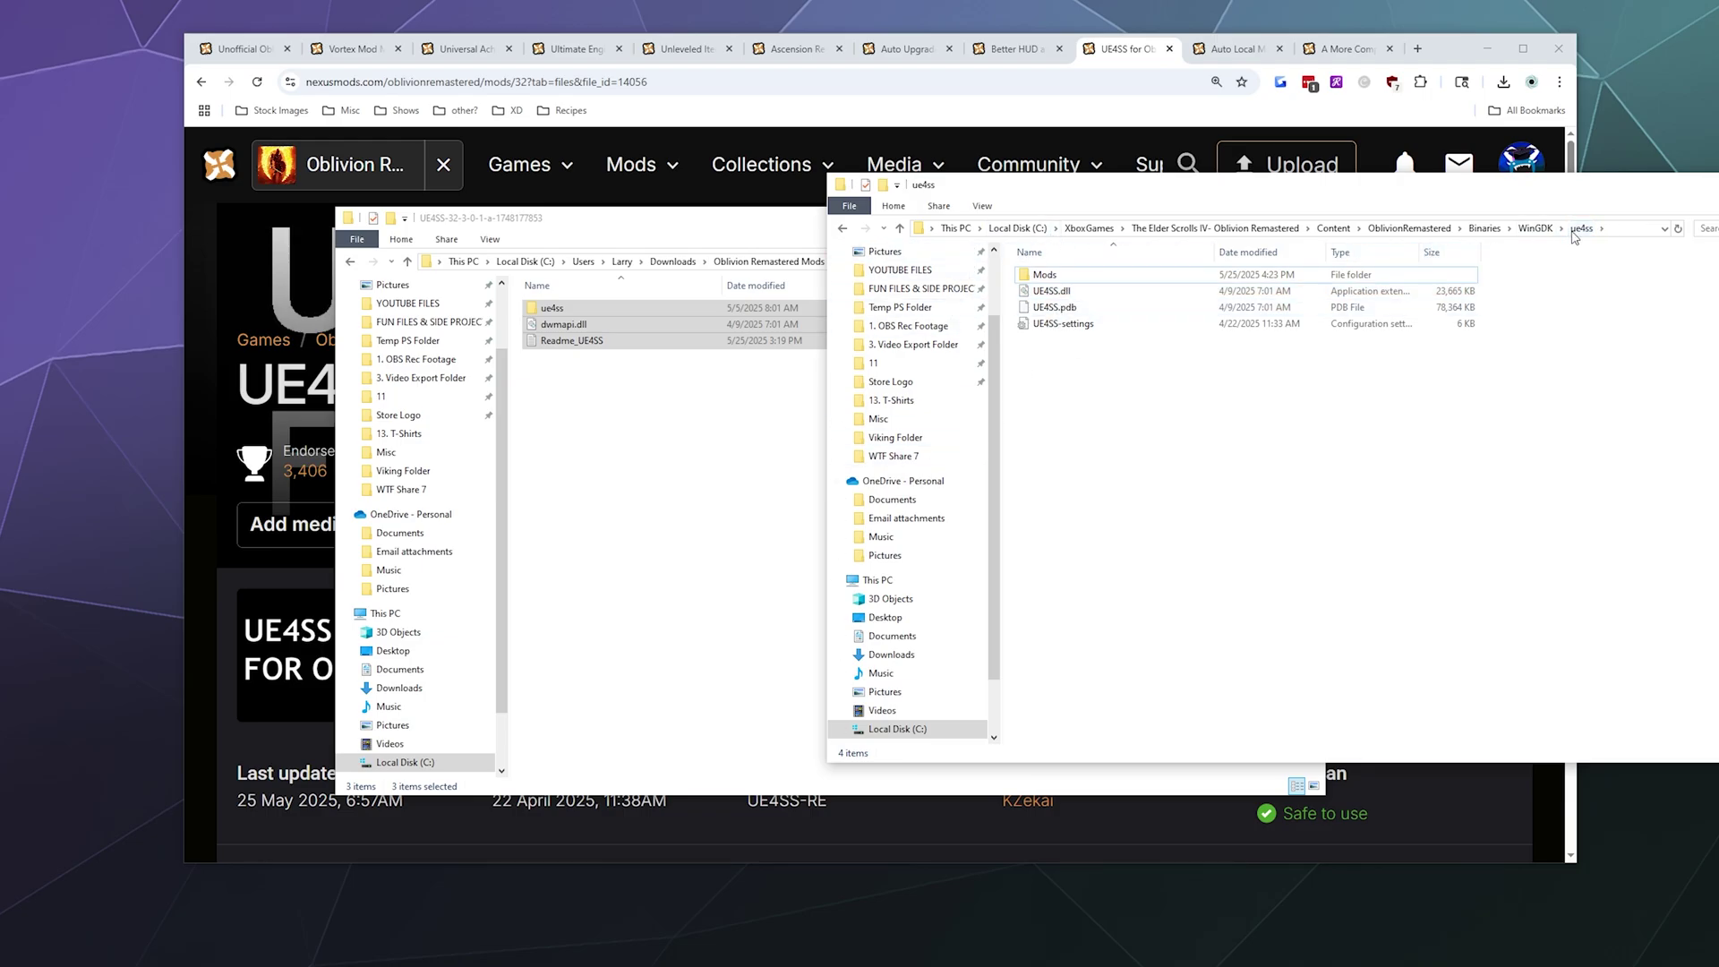
{"action": "left_click", "coordinate": [1070, 279]}
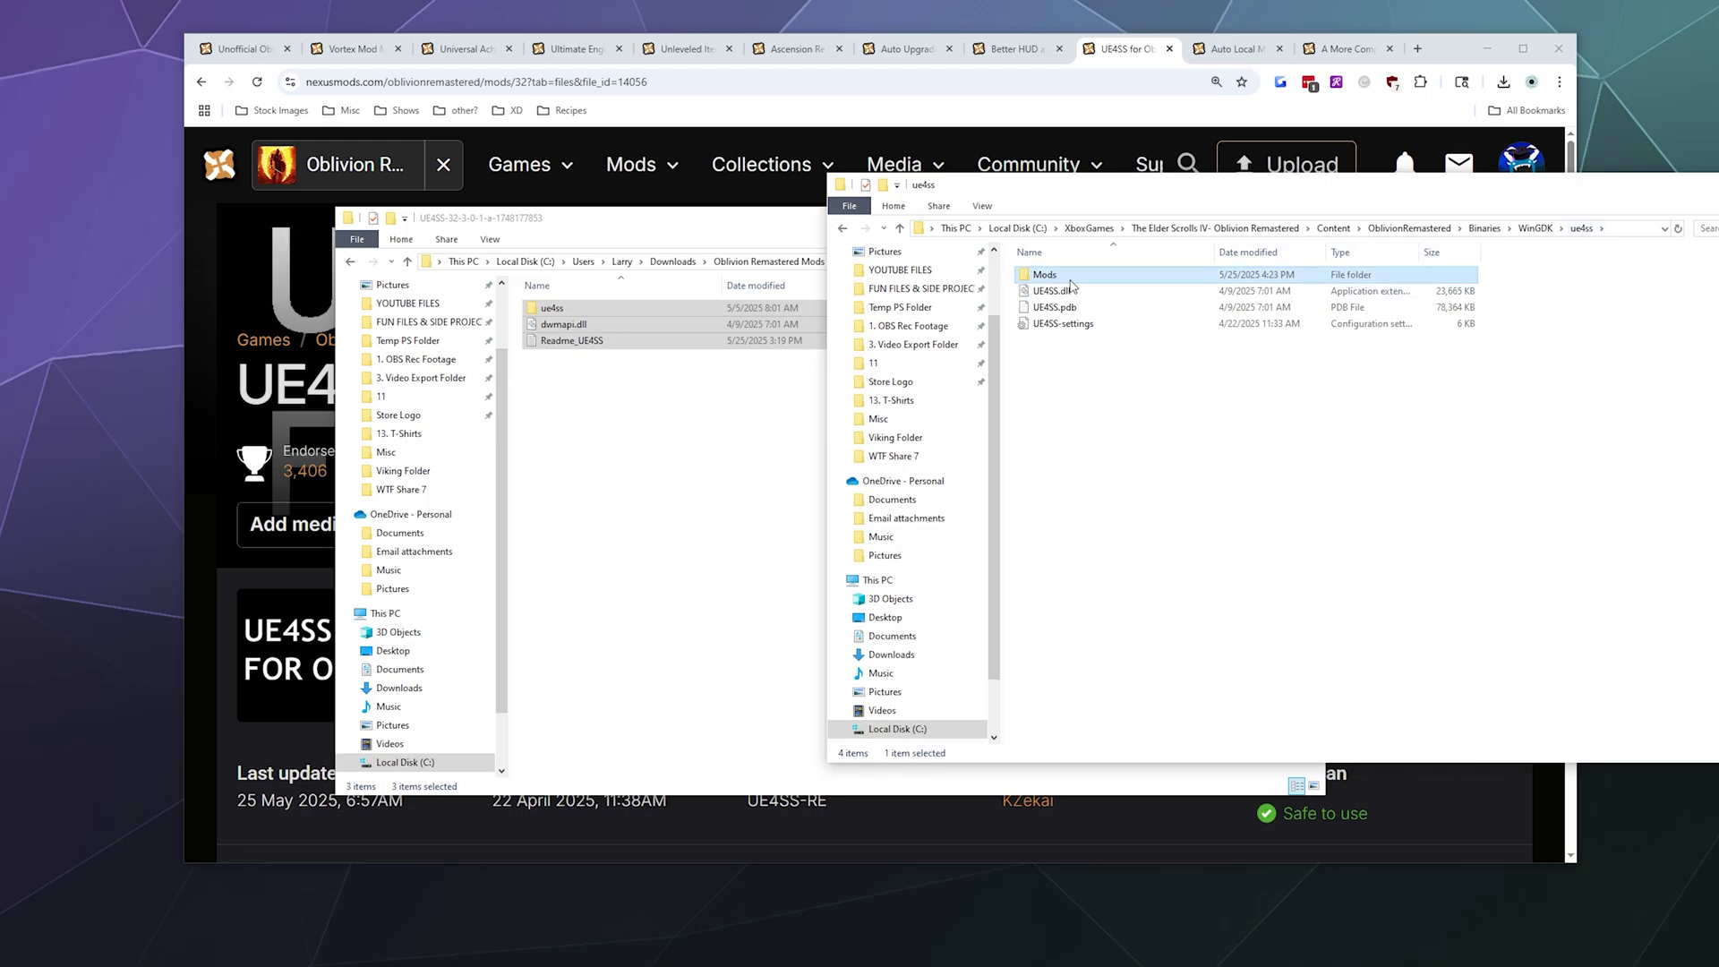
{"action": "double_click", "coordinate": [1071, 281]}
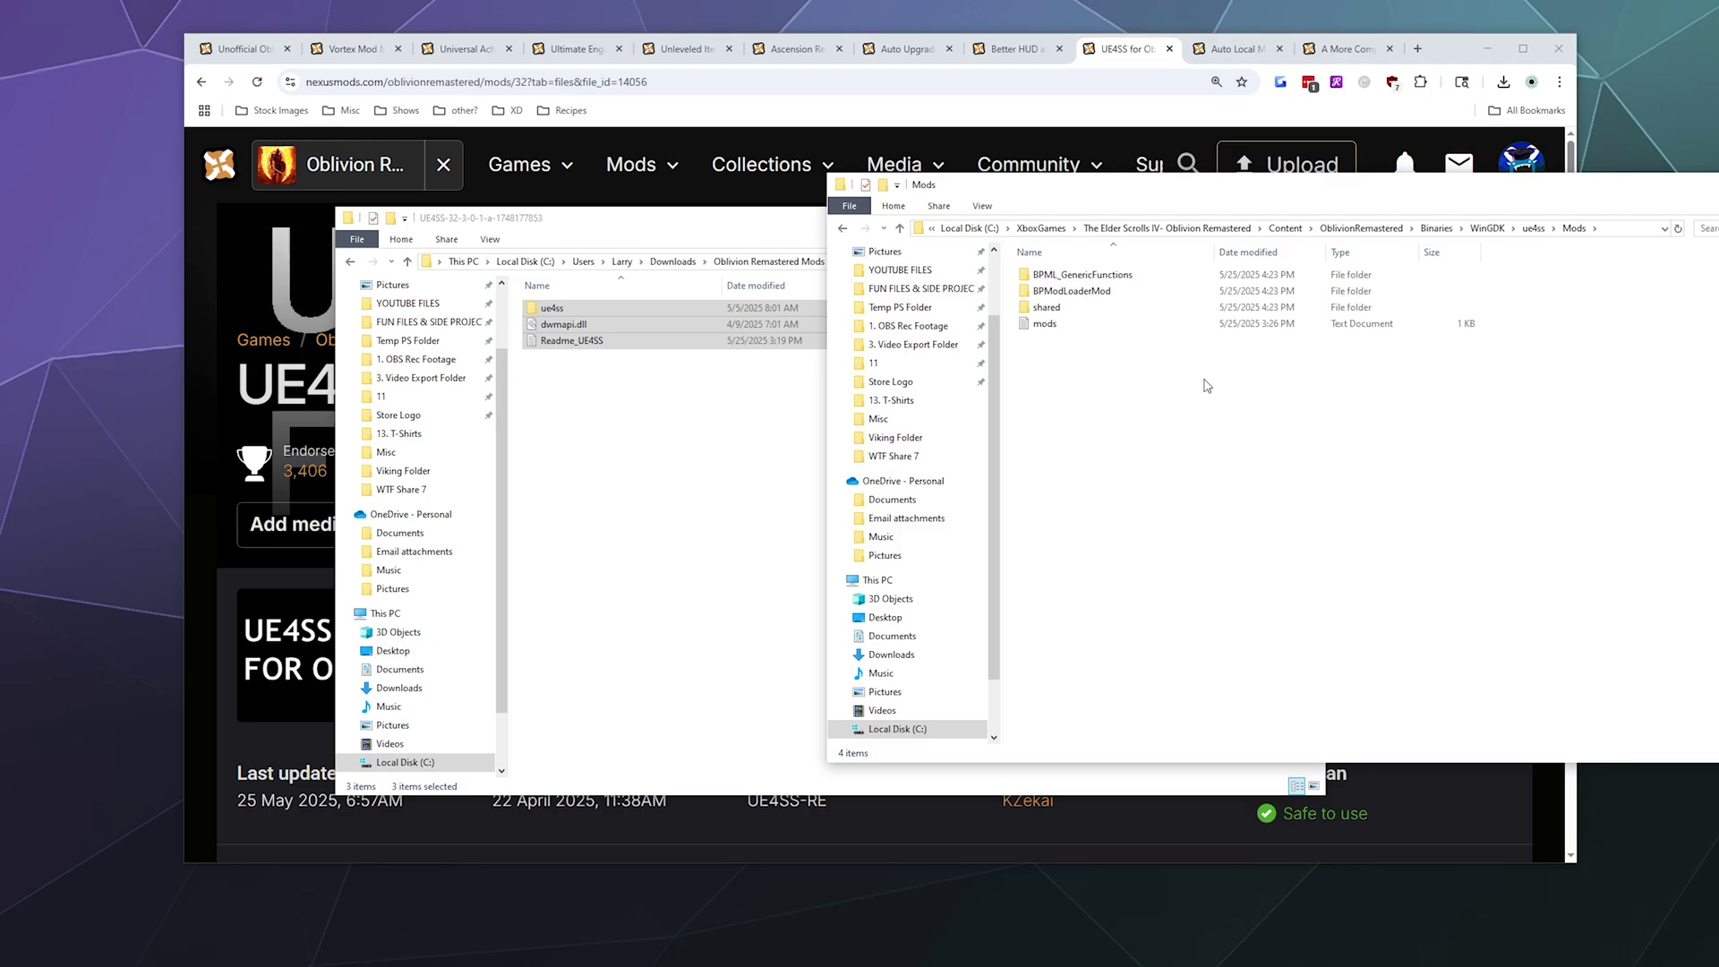
{"action": "left_click", "coordinate": [840, 229]}
Bring the UE4SS mod page forward and open its Installation Readme from the Description tab.
{"action": "left_click", "coordinate": [738, 116]}
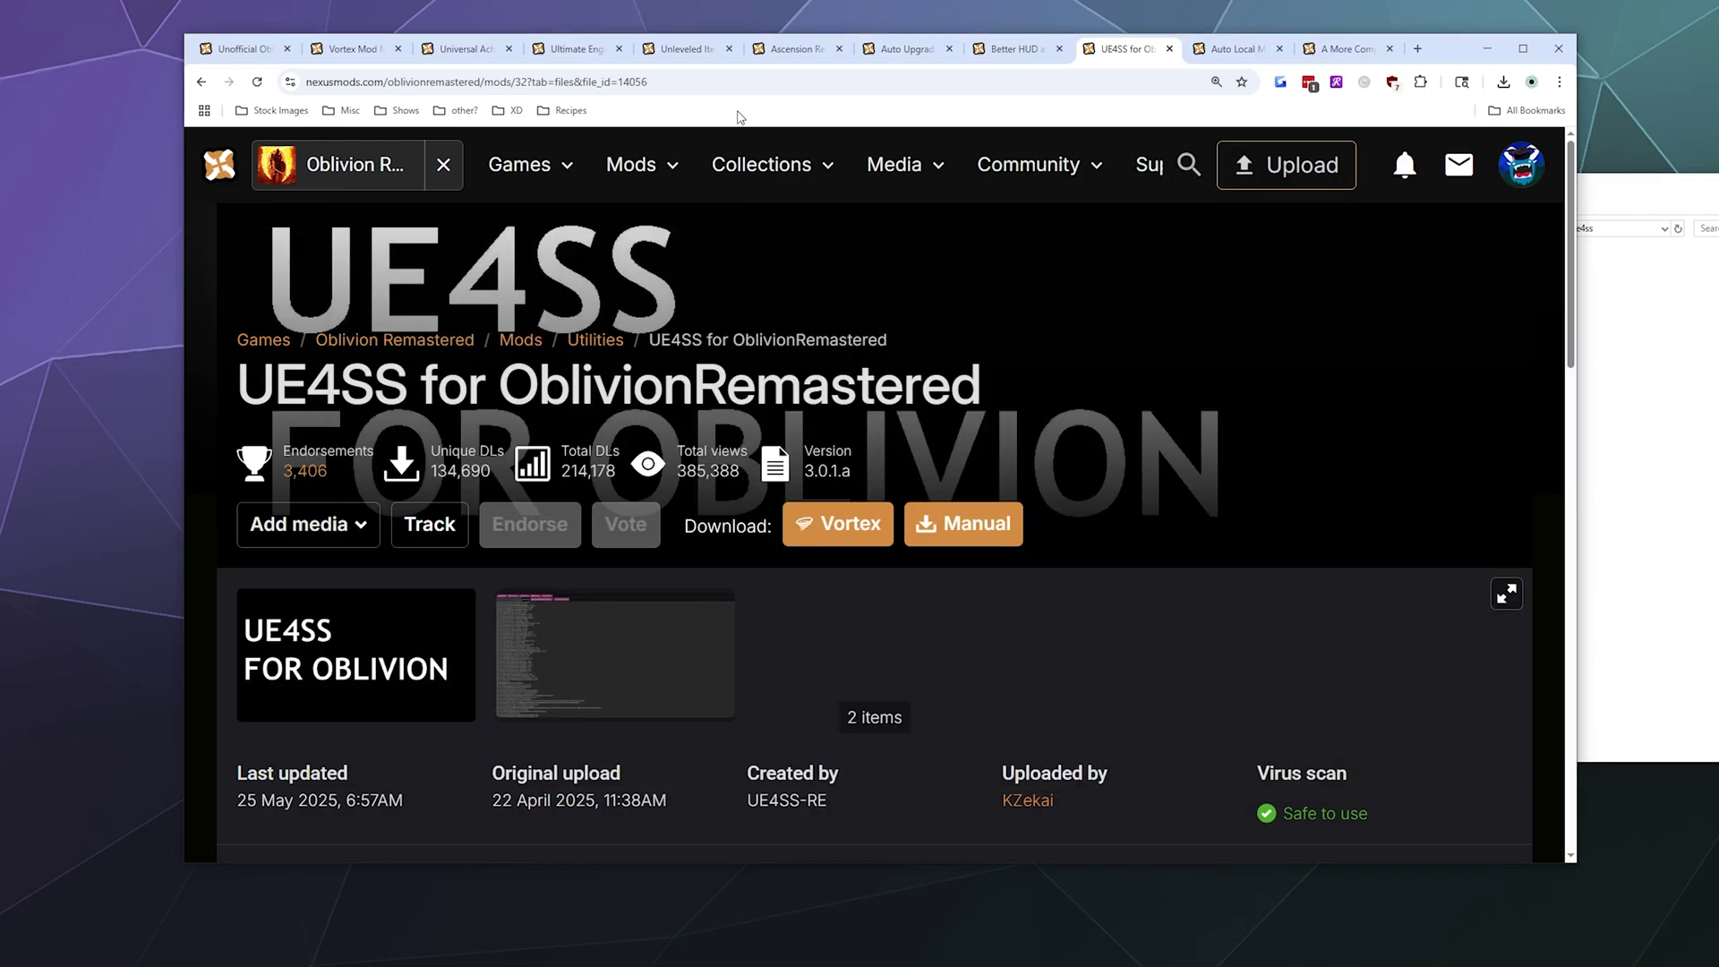
{"action": "scroll", "coordinate": [979, 681], "scroll_direction": "down", "scroll_amount": 10}
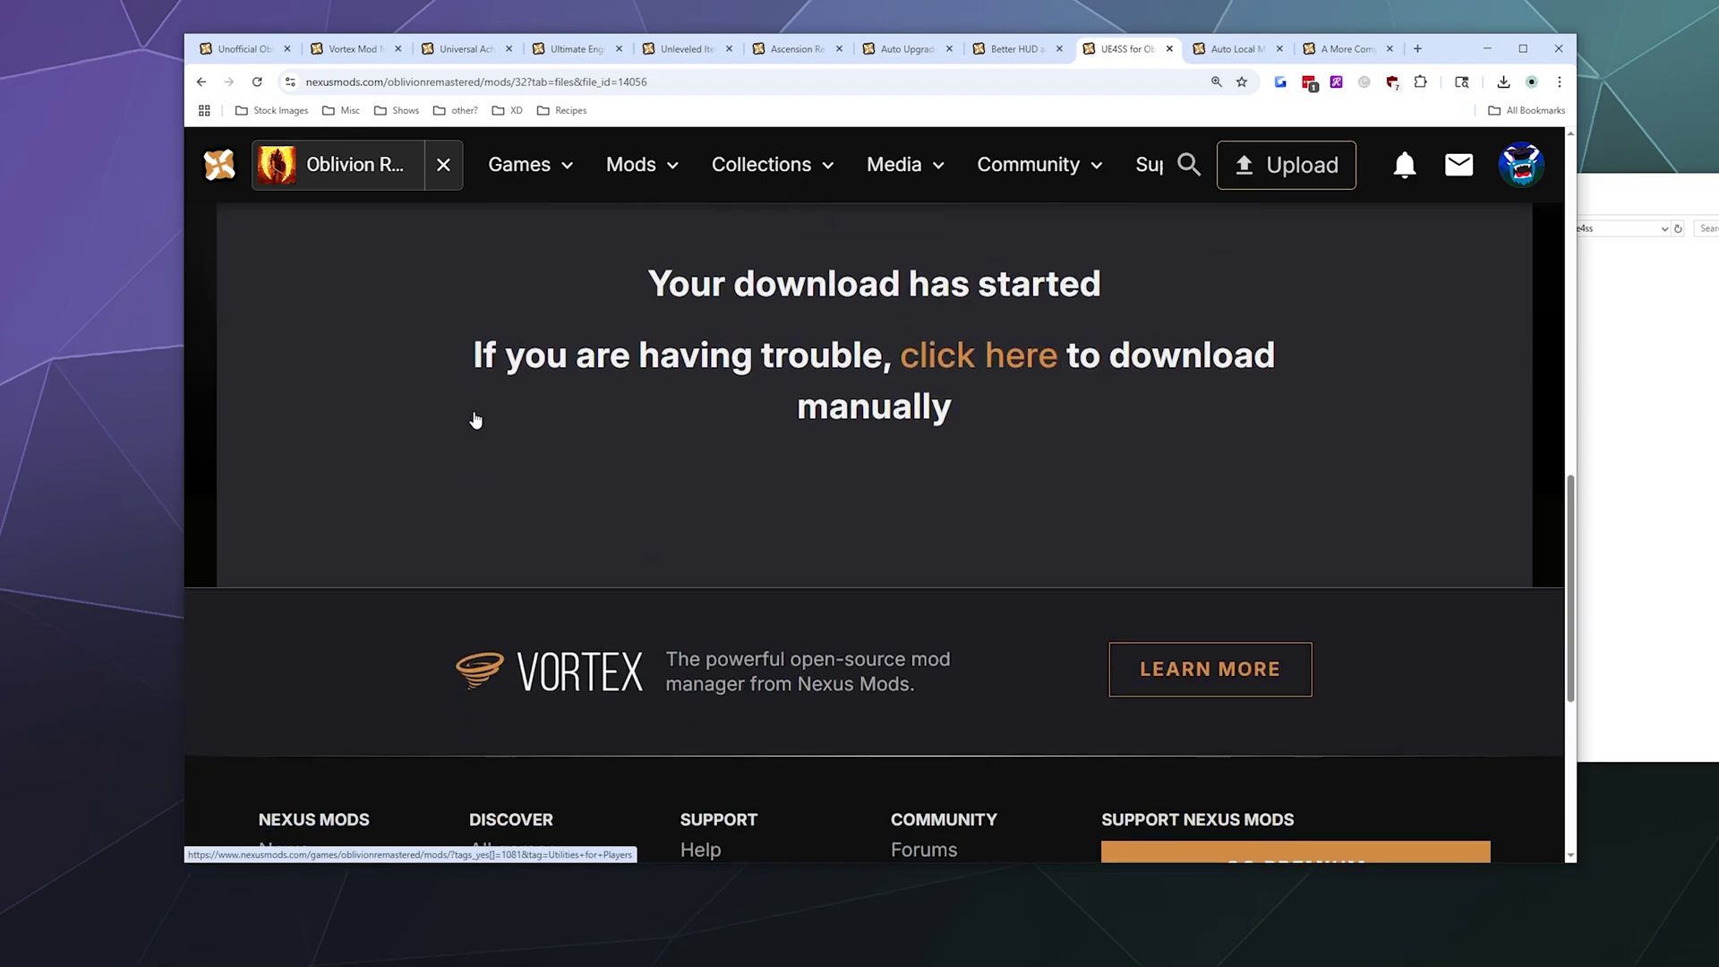
{"action": "scroll", "coordinate": [475, 420], "scroll_direction": "up", "scroll_amount": 5}
{"action": "left_click", "coordinate": [315, 556]}
{"action": "scroll", "coordinate": [593, 466], "scroll_direction": "down", "scroll_amount": 5}
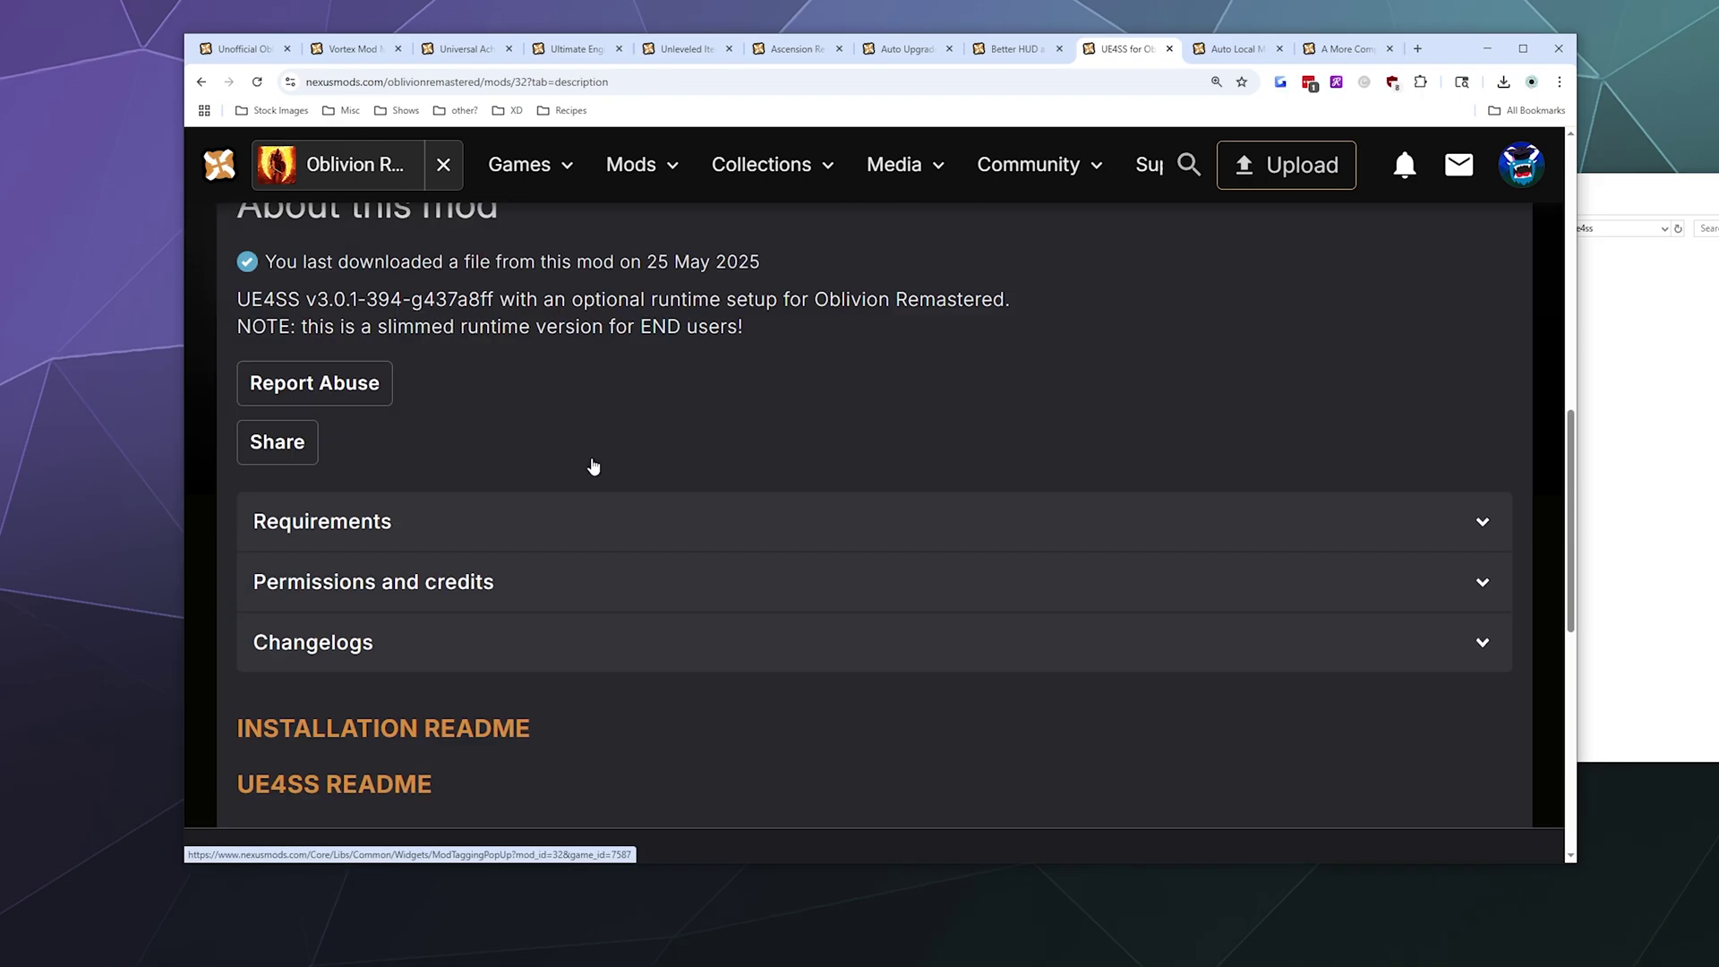
{"action": "scroll", "coordinate": [592, 465], "scroll_direction": "down", "scroll_amount": 2}
{"action": "left_click", "coordinate": [434, 537]}
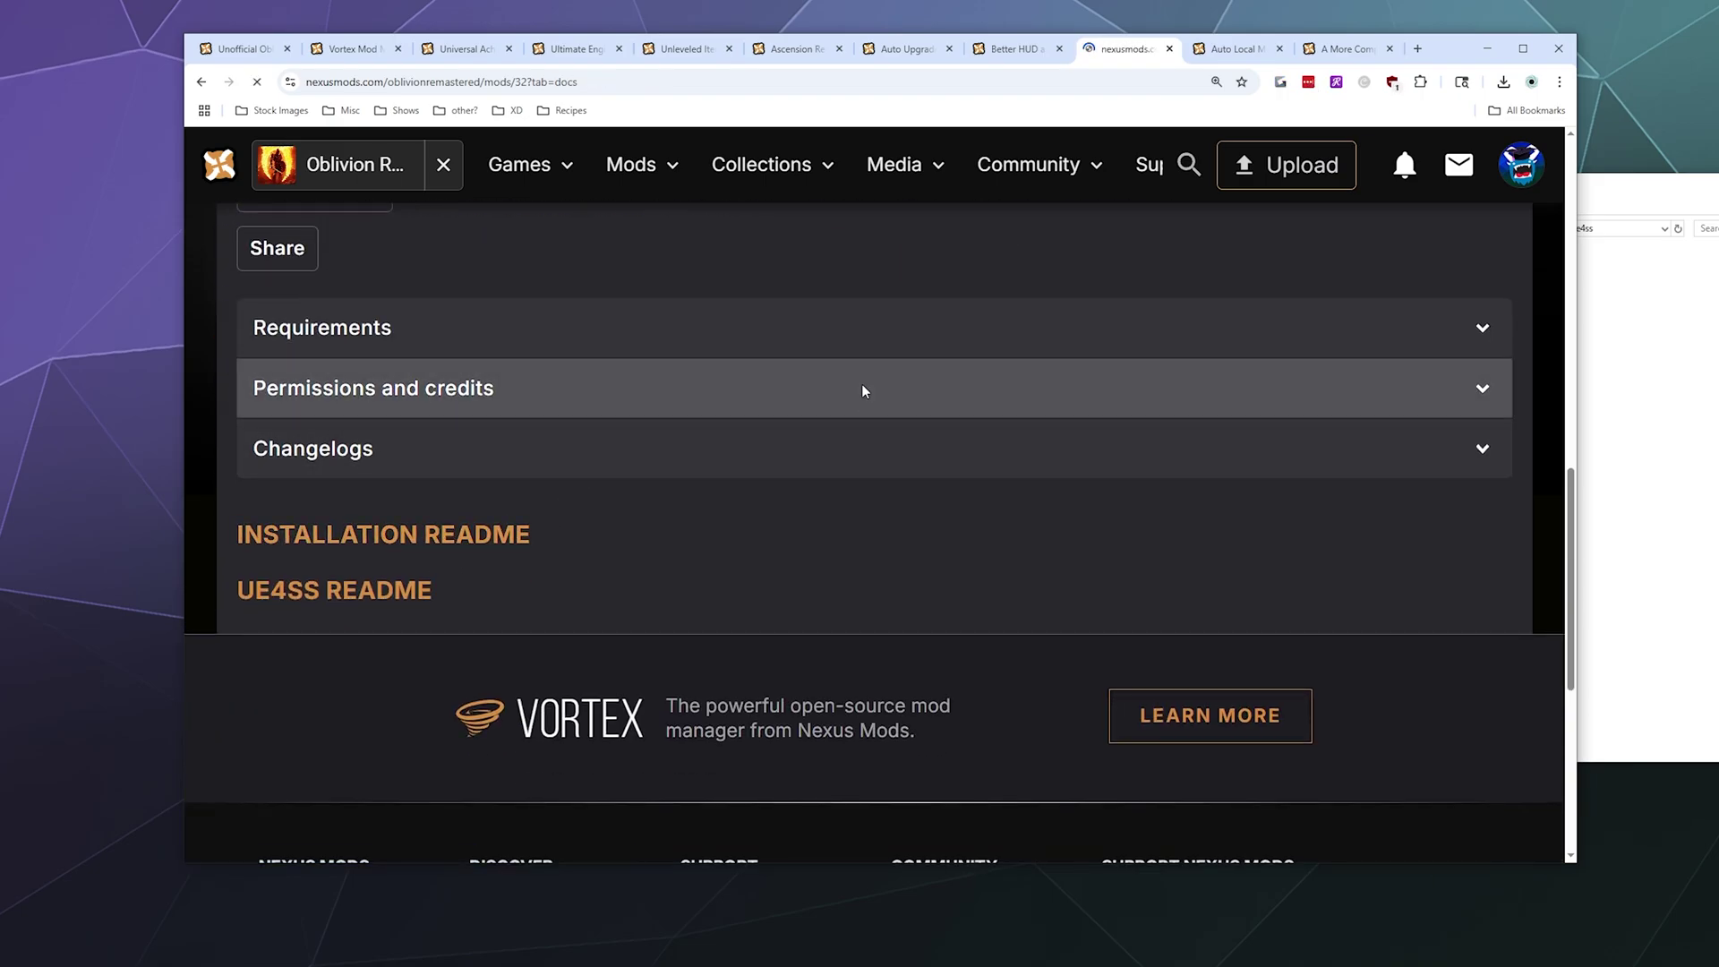
Scroll the readme to the Gamepass steps and highlight step 3's dwmapi.dll requirement.
{"action": "scroll", "coordinate": [806, 429], "scroll_direction": "down", "scroll_amount": 10}
{"action": "scroll", "coordinate": [701, 466], "scroll_direction": "up", "scroll_amount": 1}
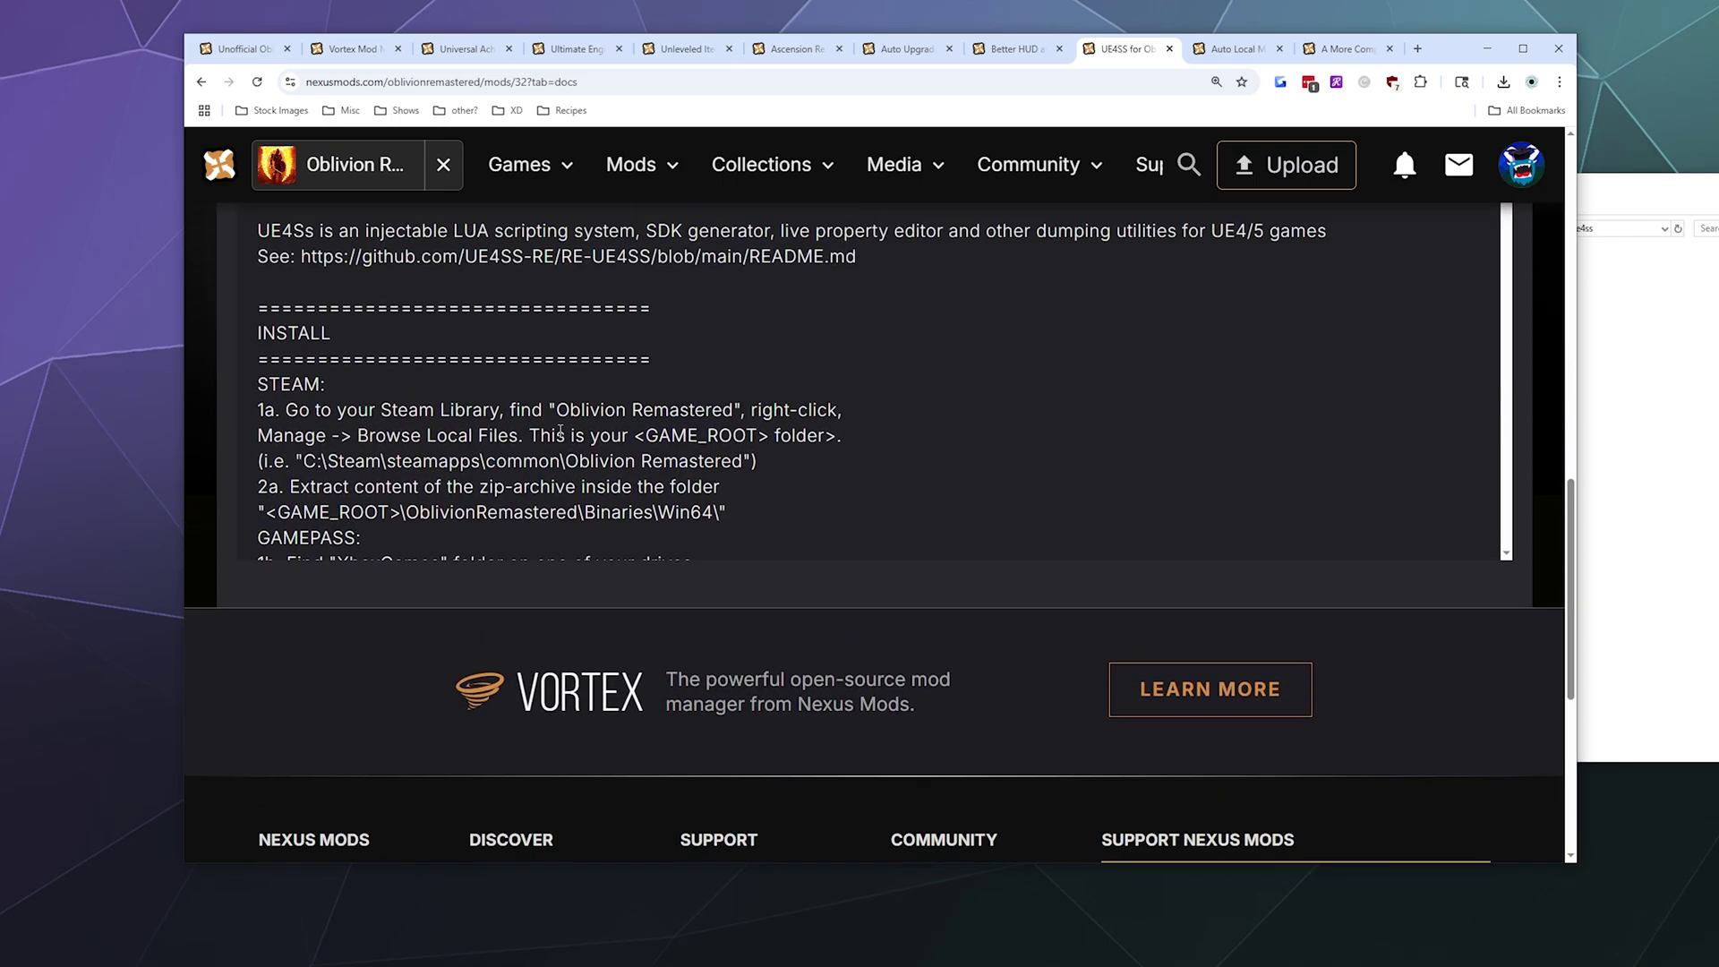
{"action": "scroll", "coordinate": [562, 465], "scroll_direction": "up", "scroll_amount": 1}
{"action": "left_click_drag", "start_coordinate": [1506, 234], "coordinate": [1506, 281]}
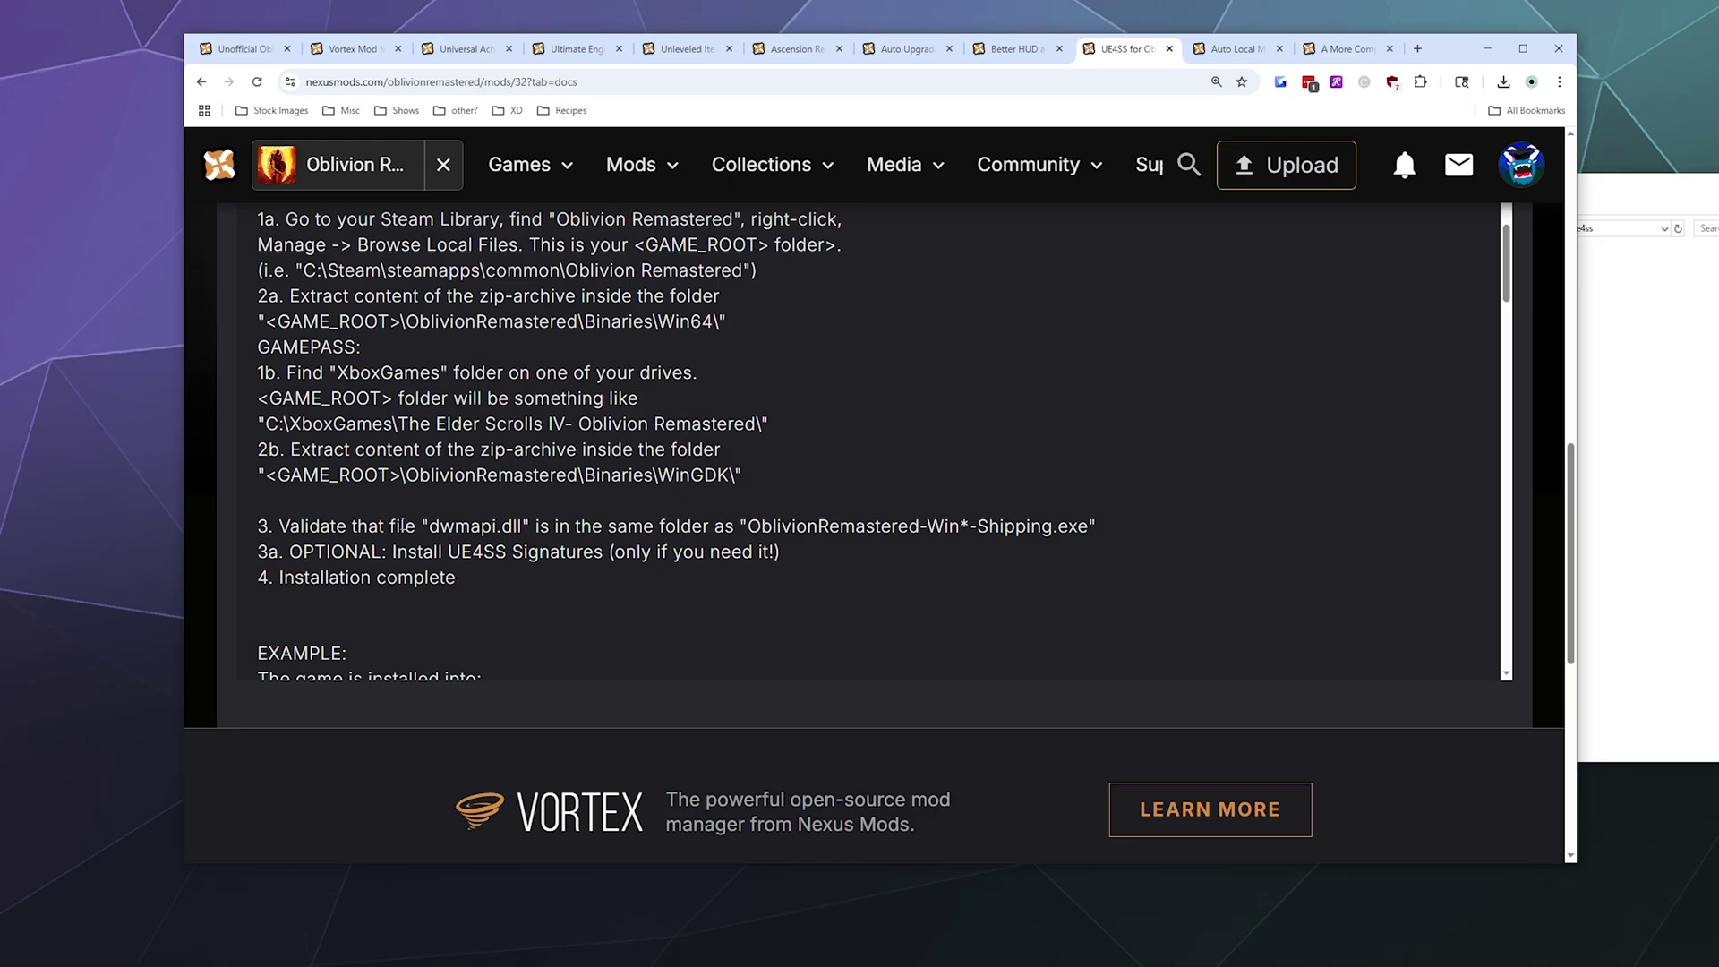
{"action": "left_click_drag", "start_coordinate": [400, 526], "coordinate": [535, 527]}
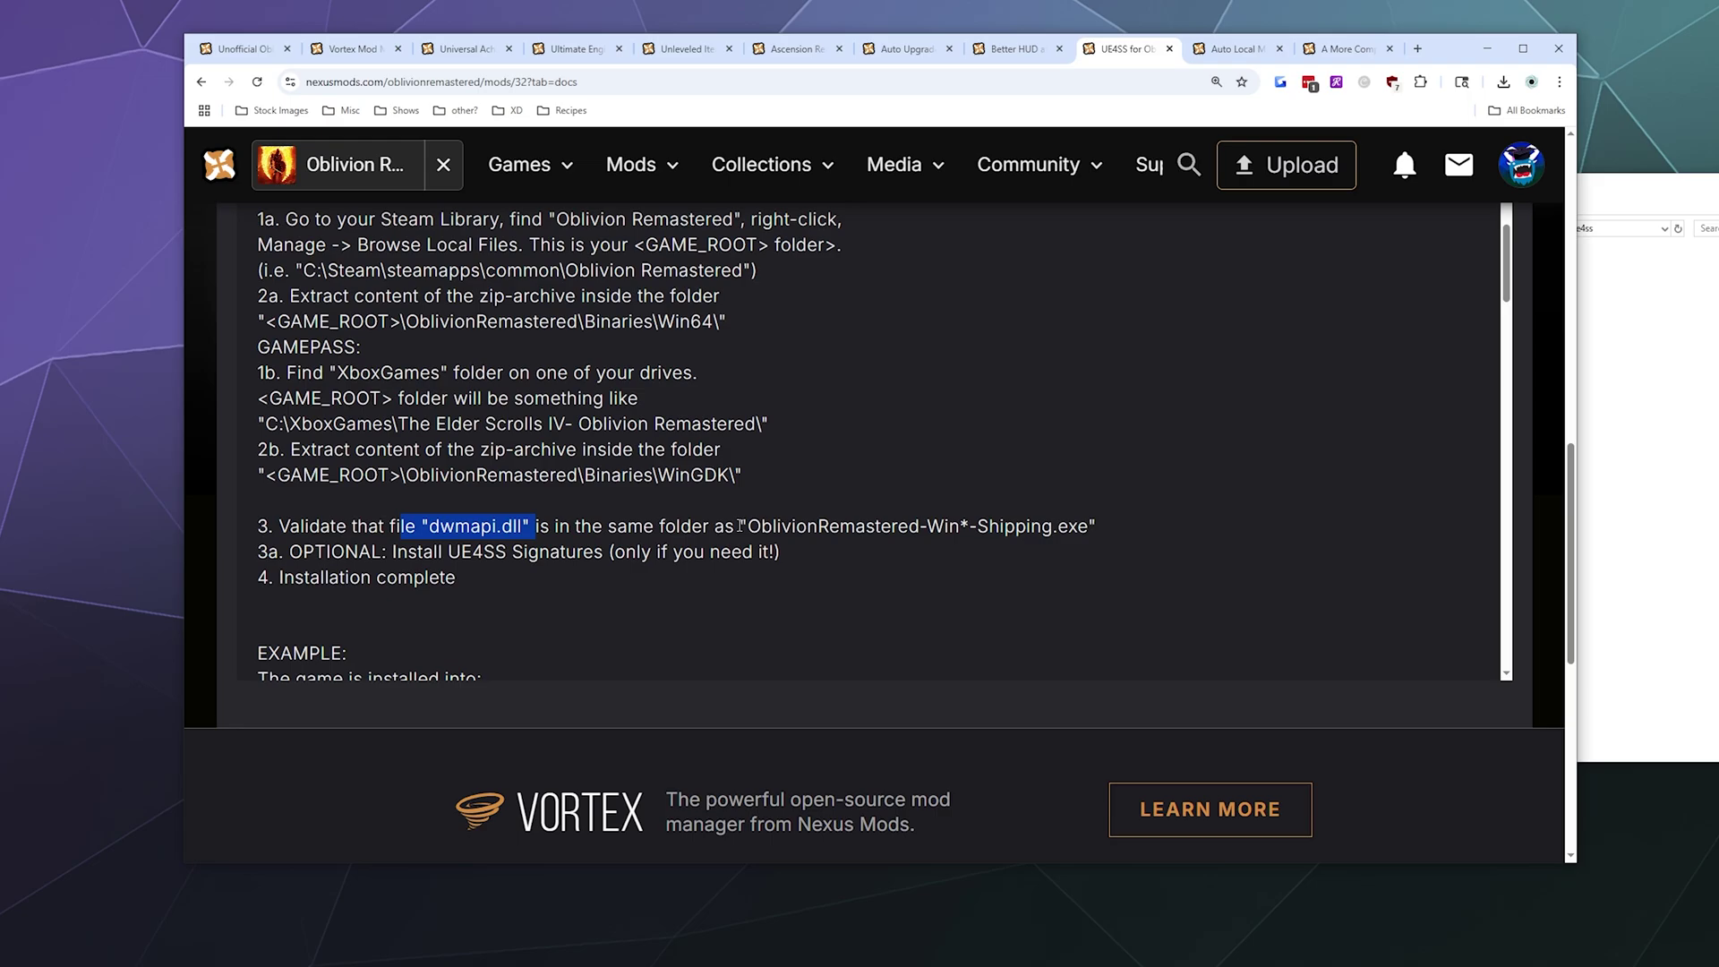
{"action": "left_click_drag", "start_coordinate": [746, 525], "coordinate": [258, 502]}
{"action": "left_click", "coordinate": [1020, 521]}
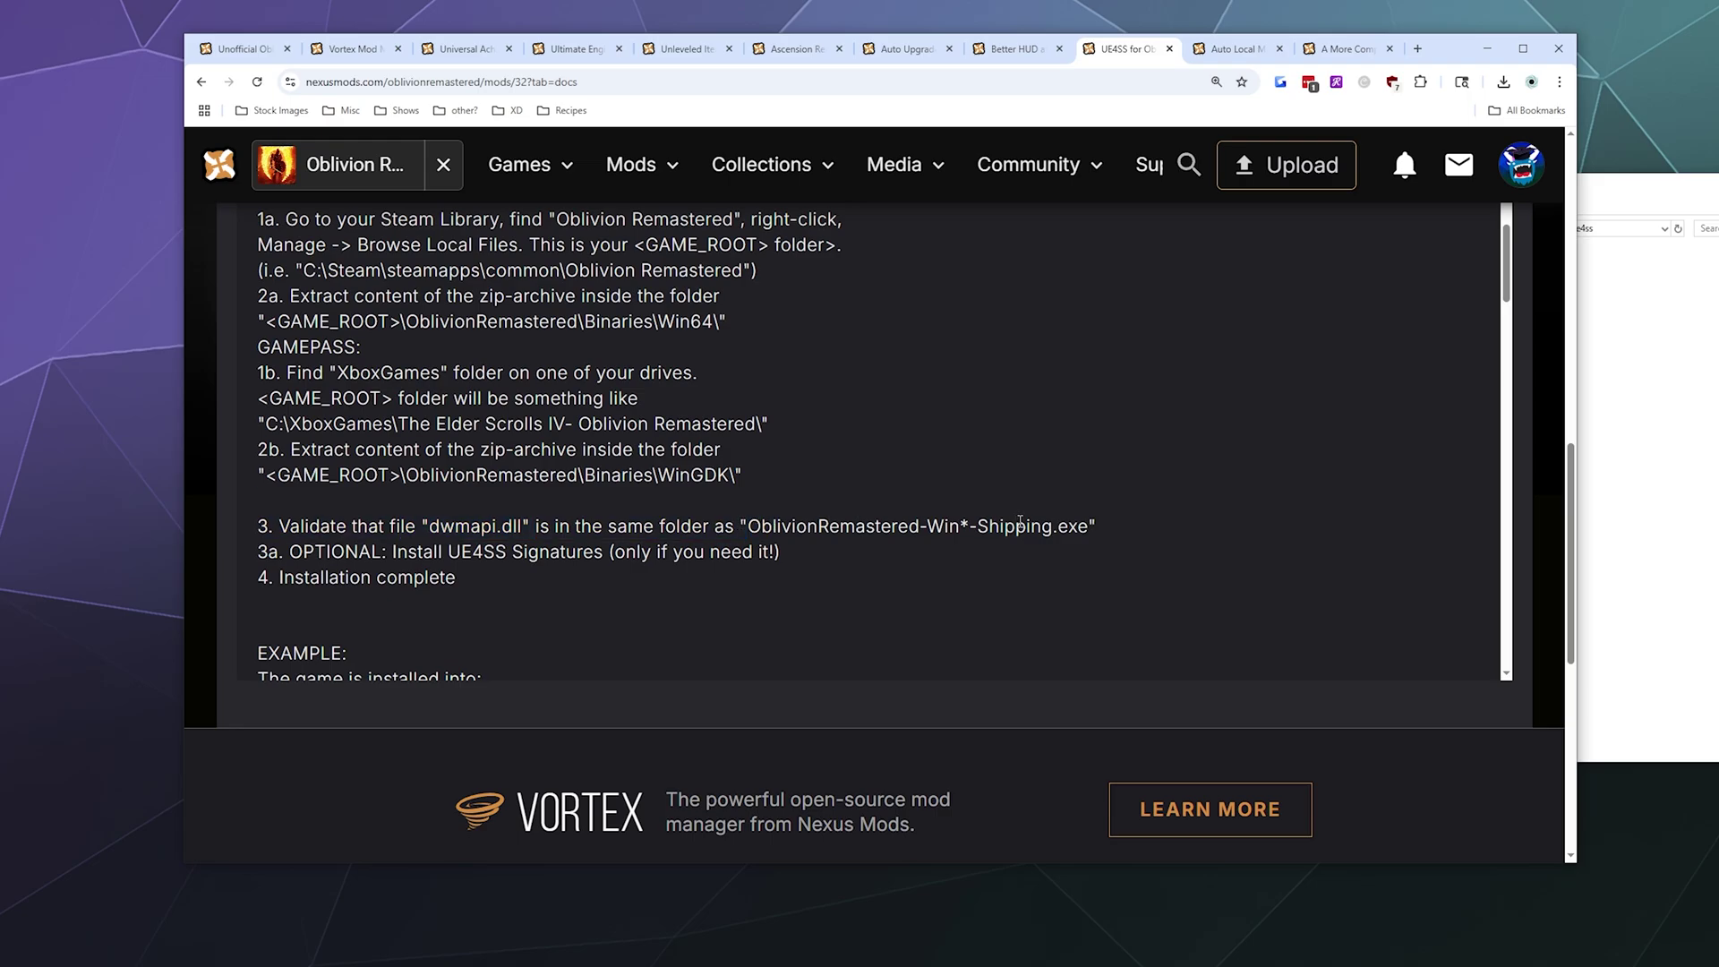
{"action": "left_click", "coordinate": [1589, 470]}
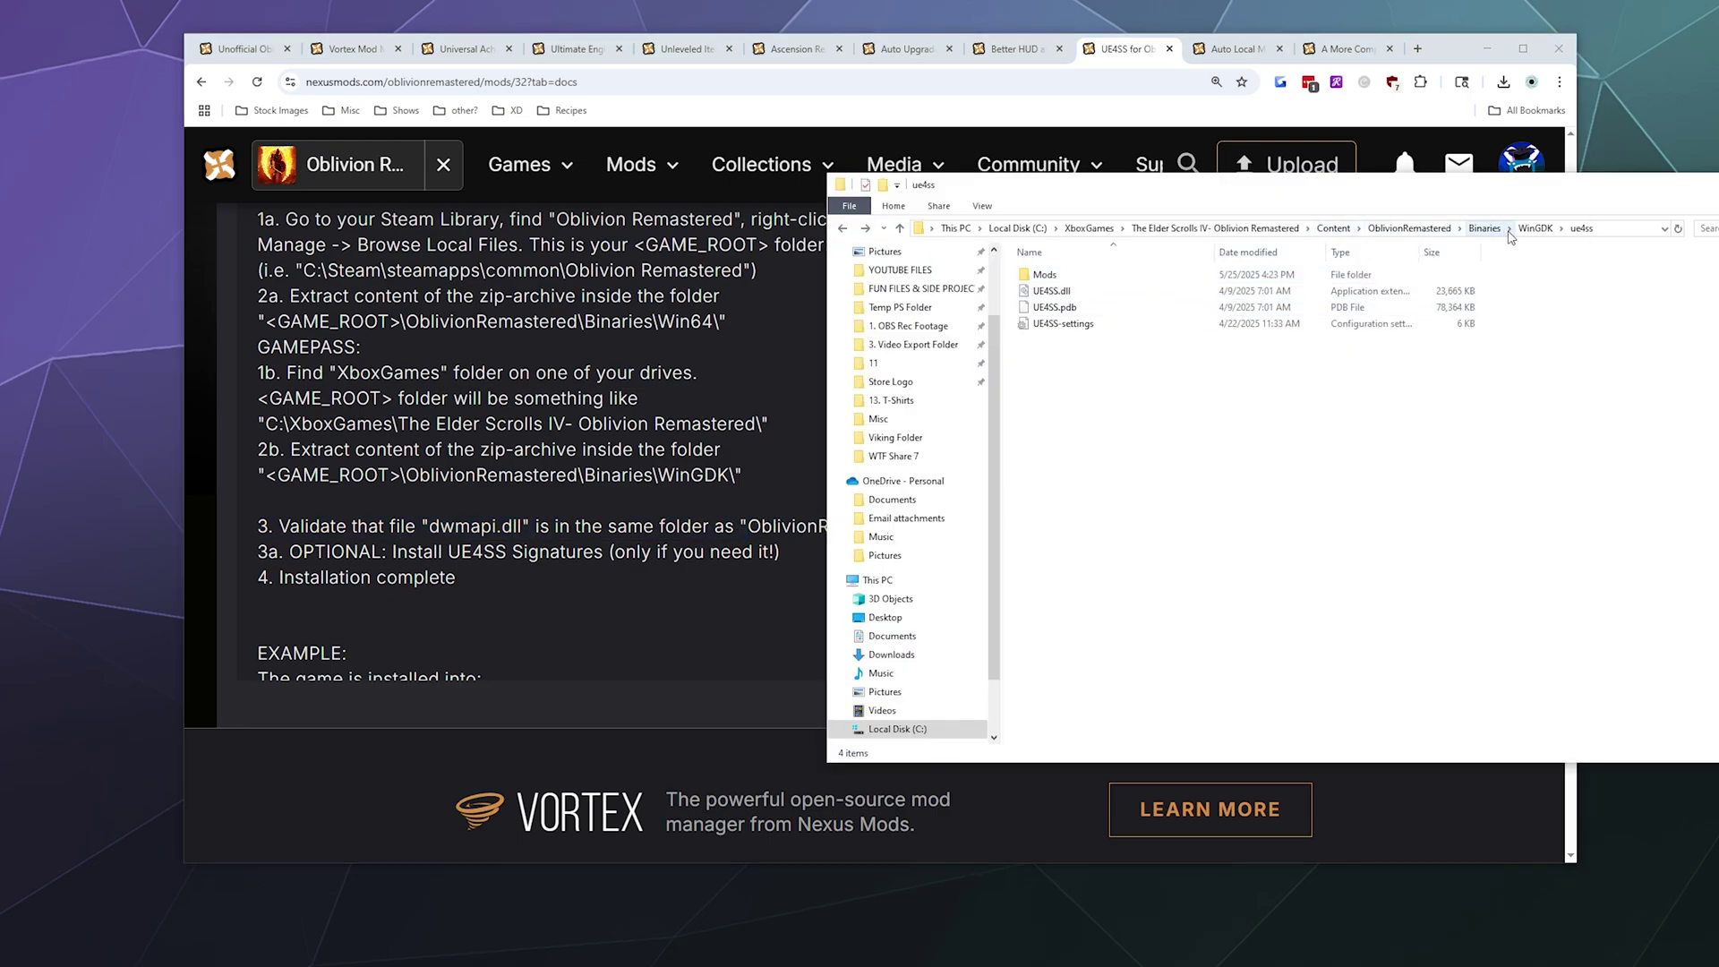
Return to the WinGDK folder and highlight the readme's optional signatures step 3a.
{"action": "left_click", "coordinate": [1534, 229]}
{"action": "left_click_drag", "start_coordinate": [1254, 185], "coordinate": [795, 201]}
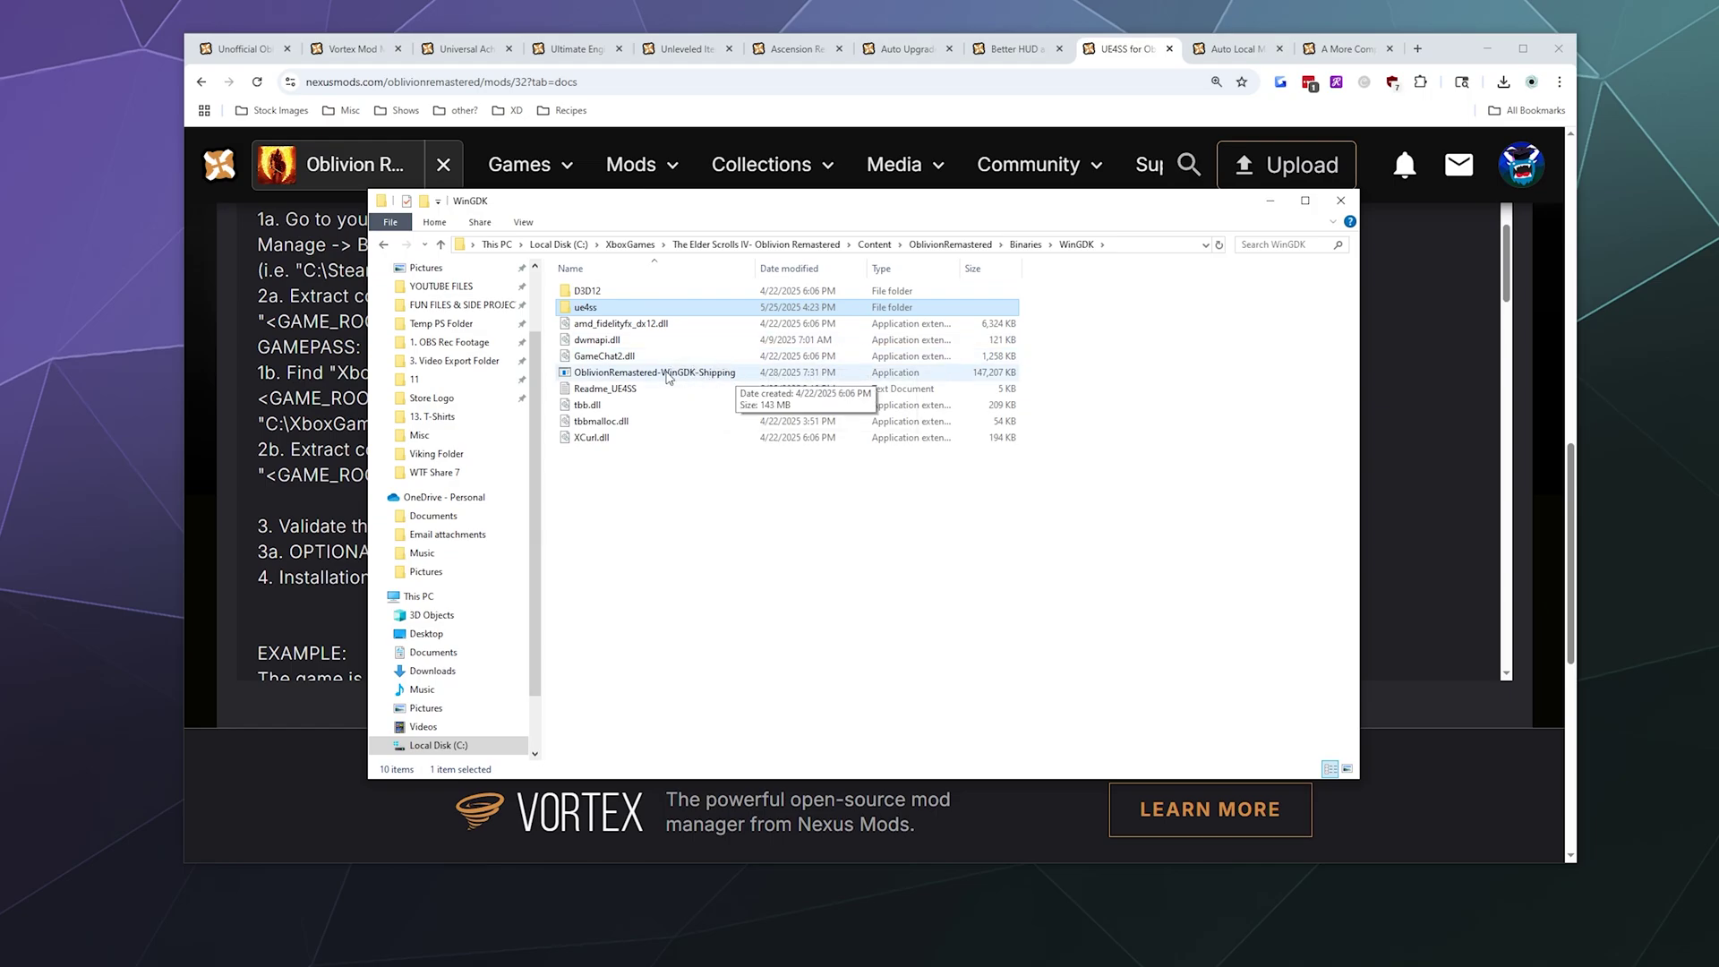
{"action": "left_click_drag", "start_coordinate": [680, 200], "coordinate": [1303, 188]}
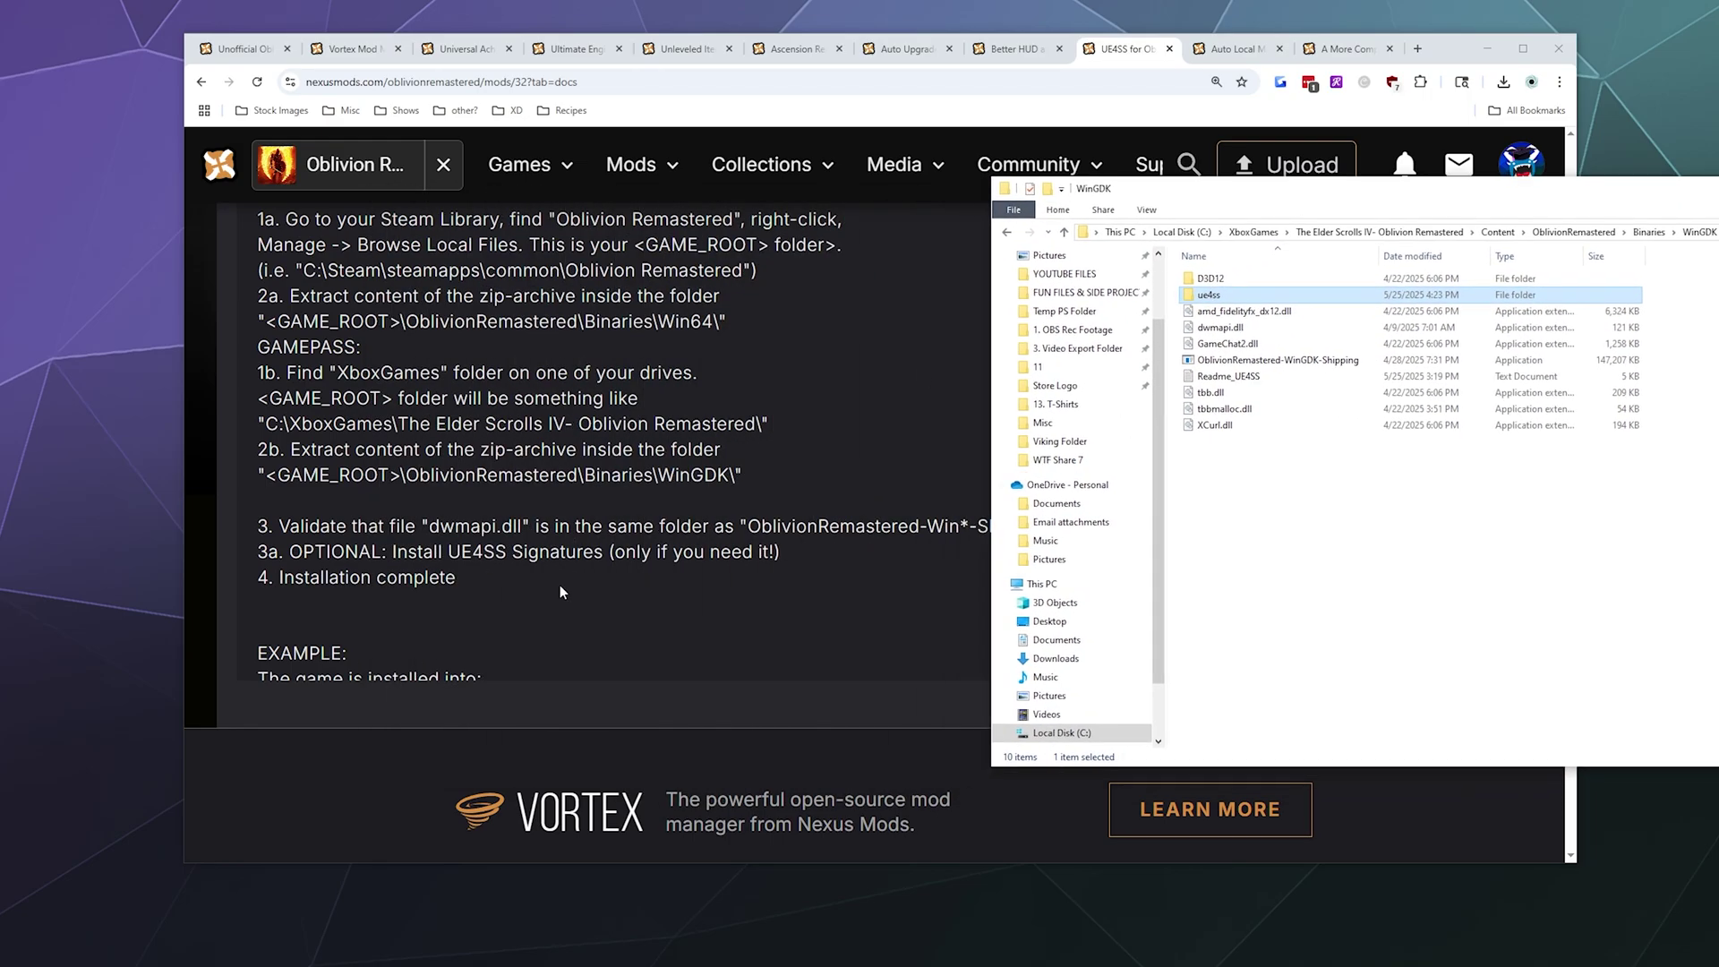
{"action": "scroll", "coordinate": [559, 582], "scroll_direction": "down", "scroll_amount": 1}
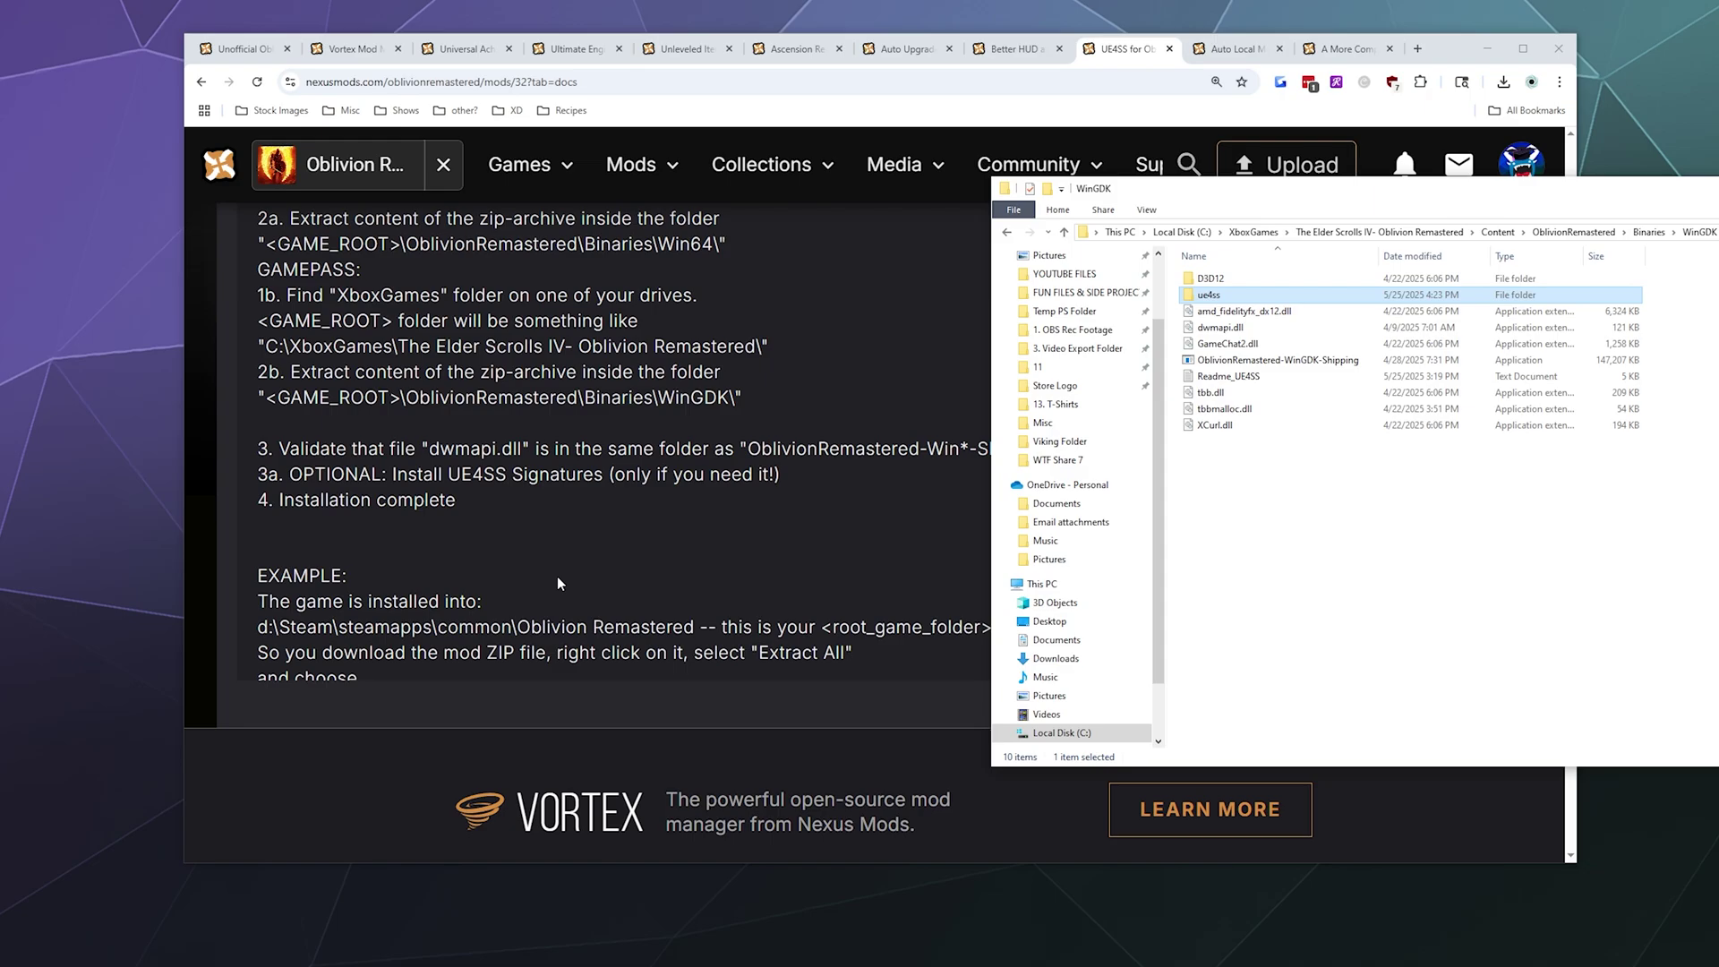
{"action": "left_click", "coordinate": [412, 495]}
{"action": "left_click_drag", "start_coordinate": [285, 474], "coordinate": [811, 472]}
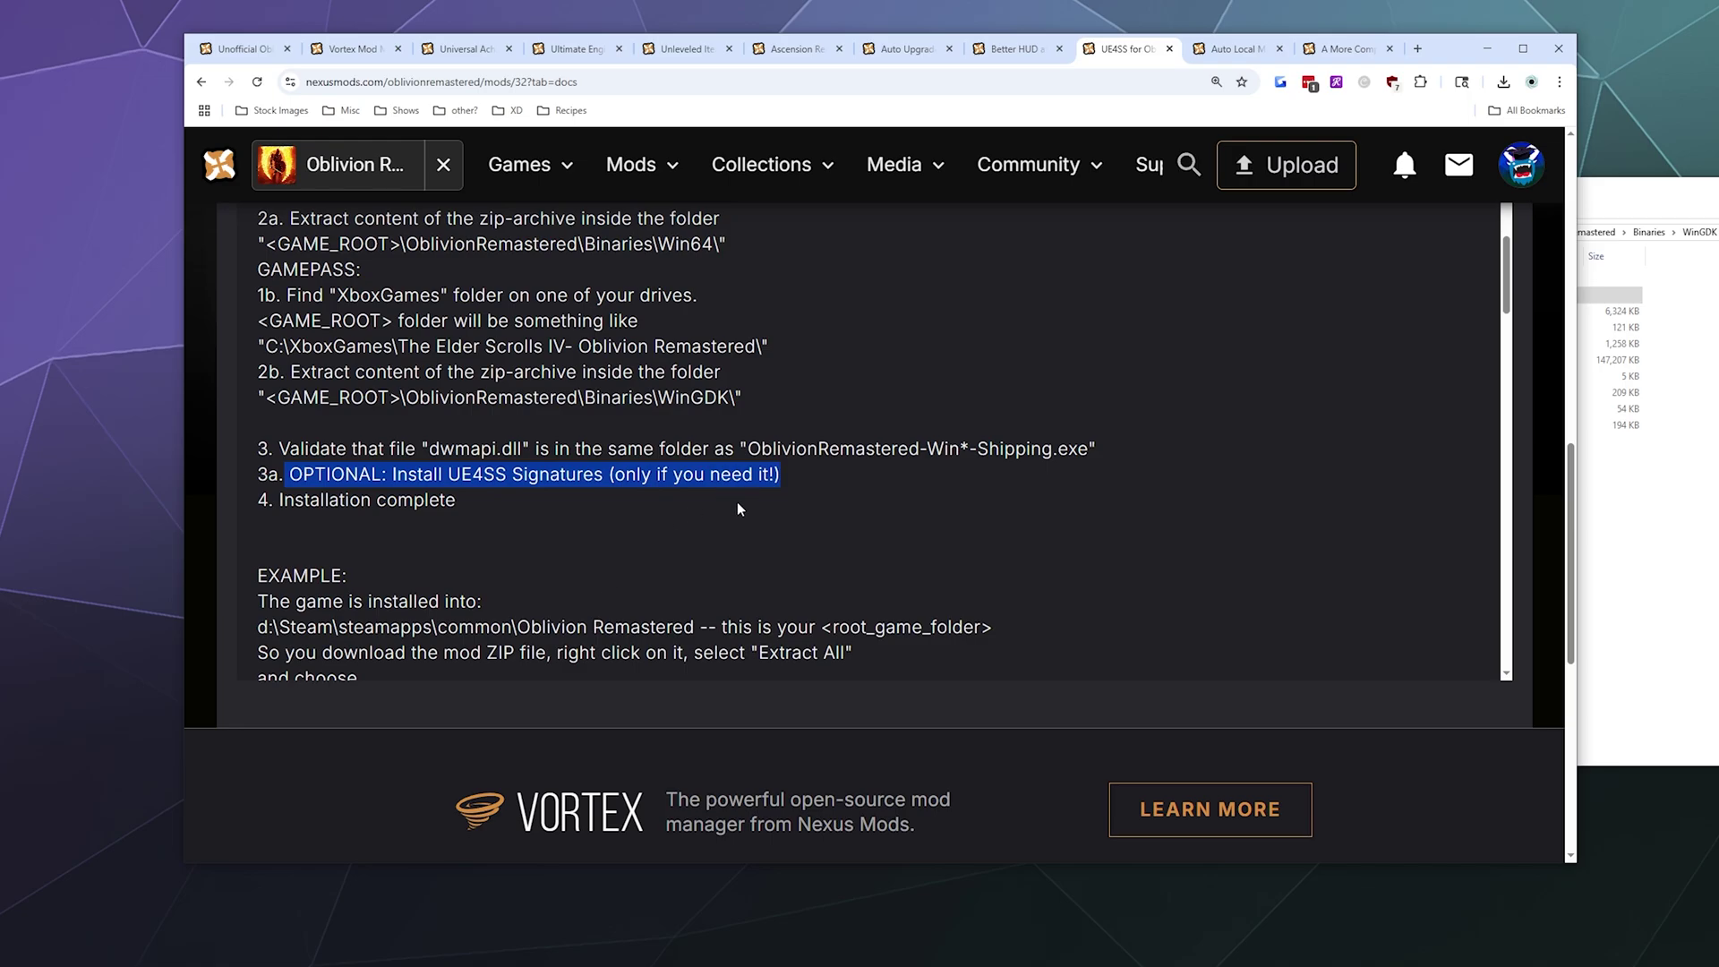
Compare the WinGDK file list with the readme, highlighting its 'Installation complete' line.
{"action": "left_click", "coordinate": [1702, 540]}
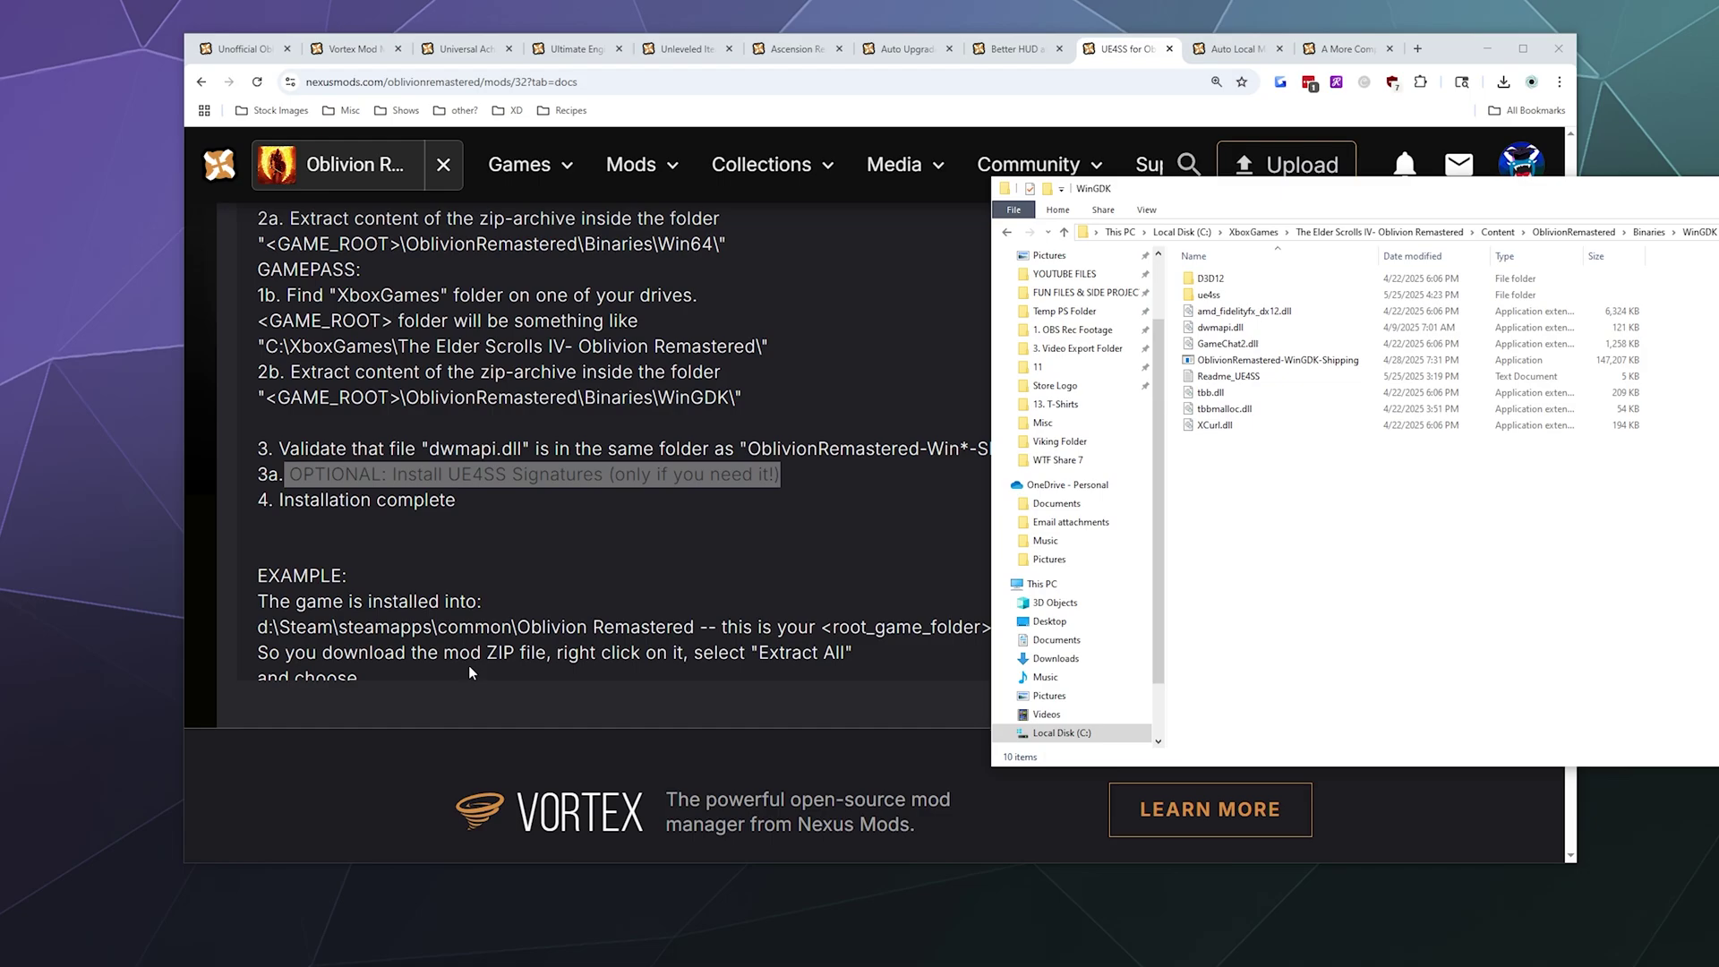
{"action": "left_click", "coordinate": [646, 550]}
{"action": "scroll", "coordinate": [667, 447], "scroll_direction": "down", "scroll_amount": 5}
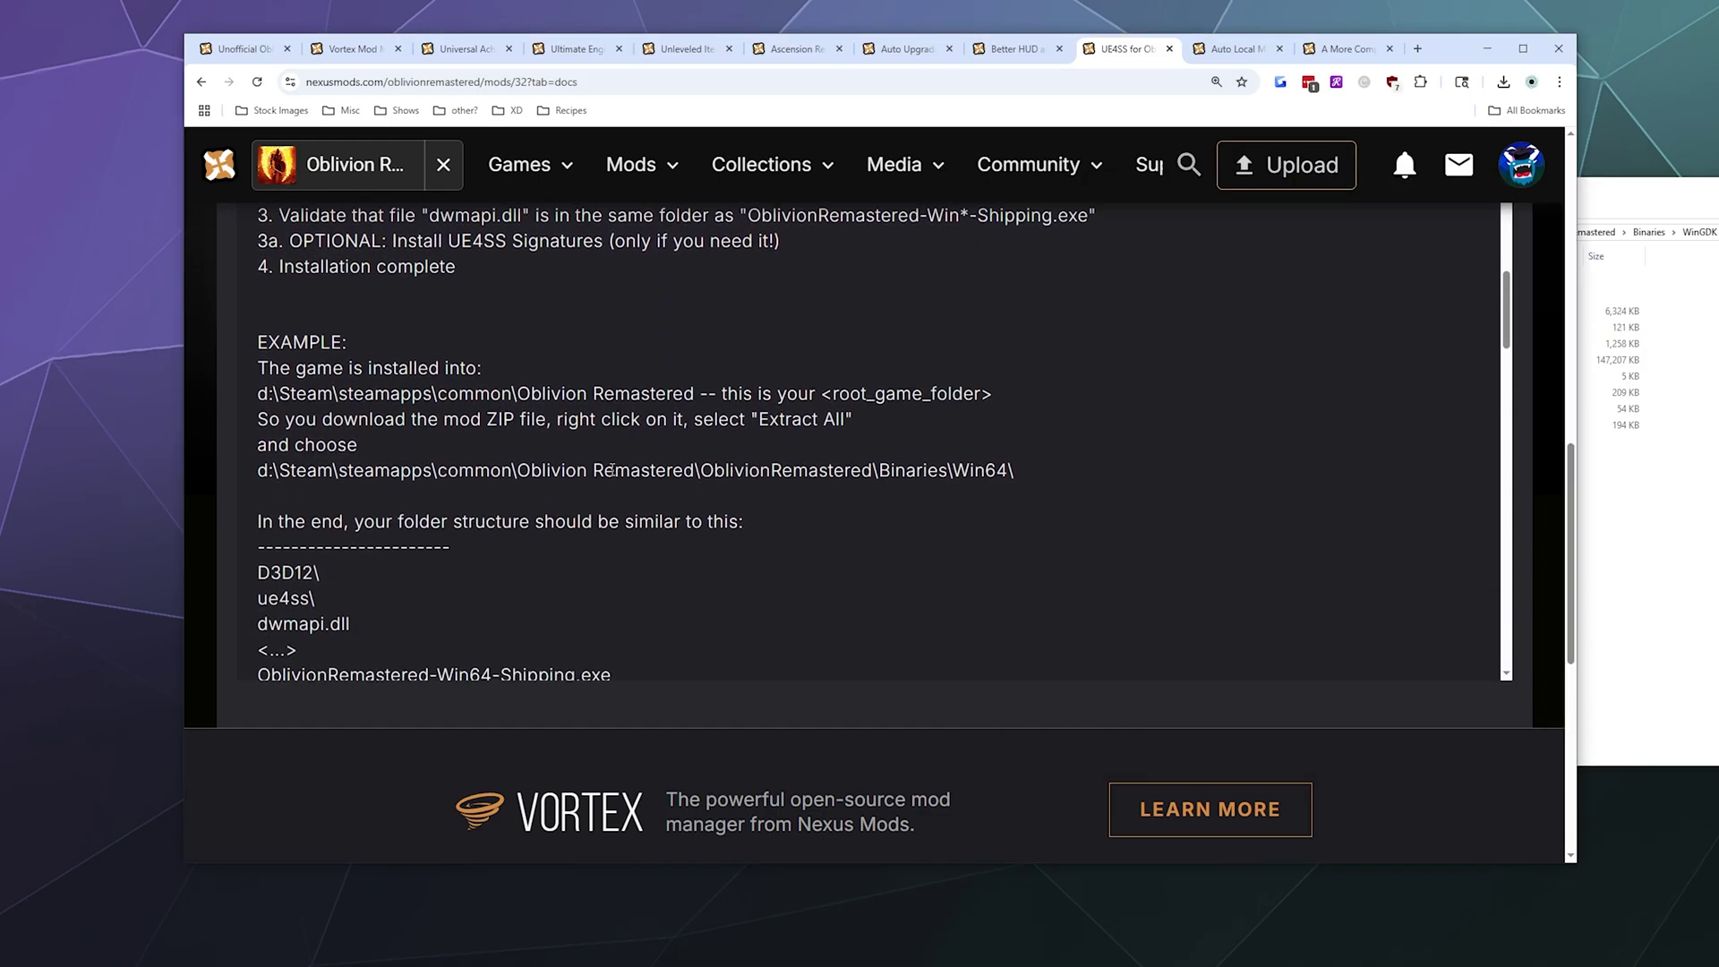
{"action": "scroll", "coordinate": [610, 469], "scroll_direction": "up", "scroll_amount": 6}
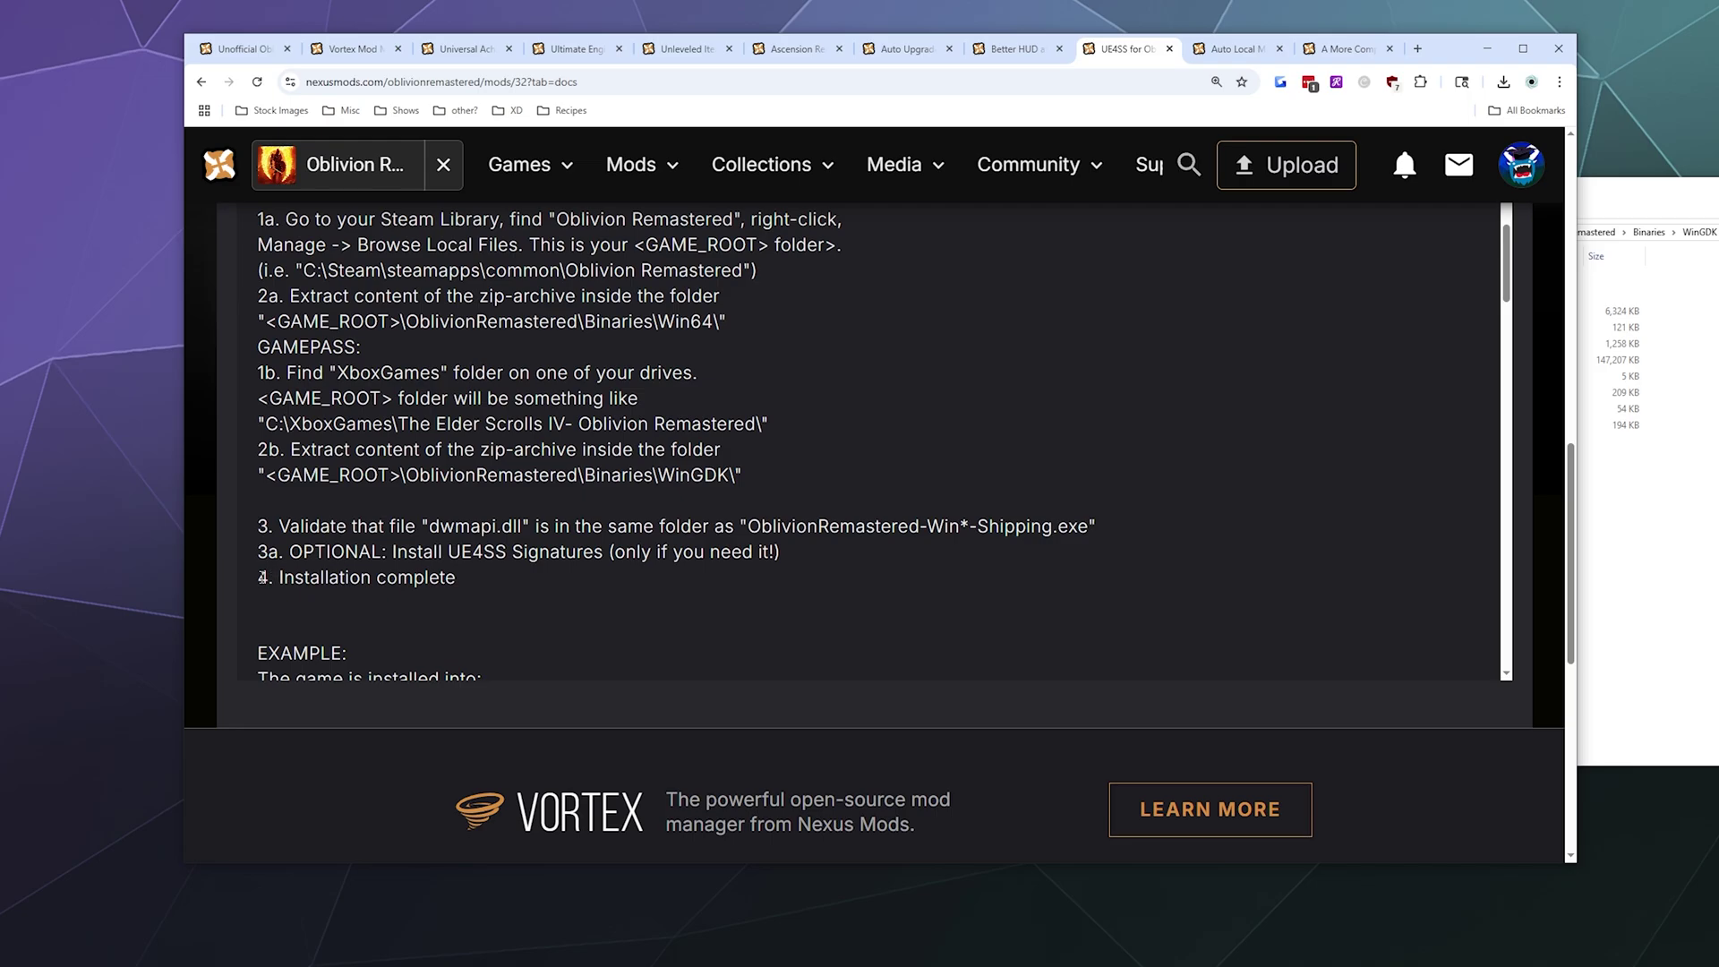
{"action": "left_click_drag", "start_coordinate": [259, 577], "coordinate": [513, 586]}
{"action": "left_click", "coordinate": [1699, 534]}
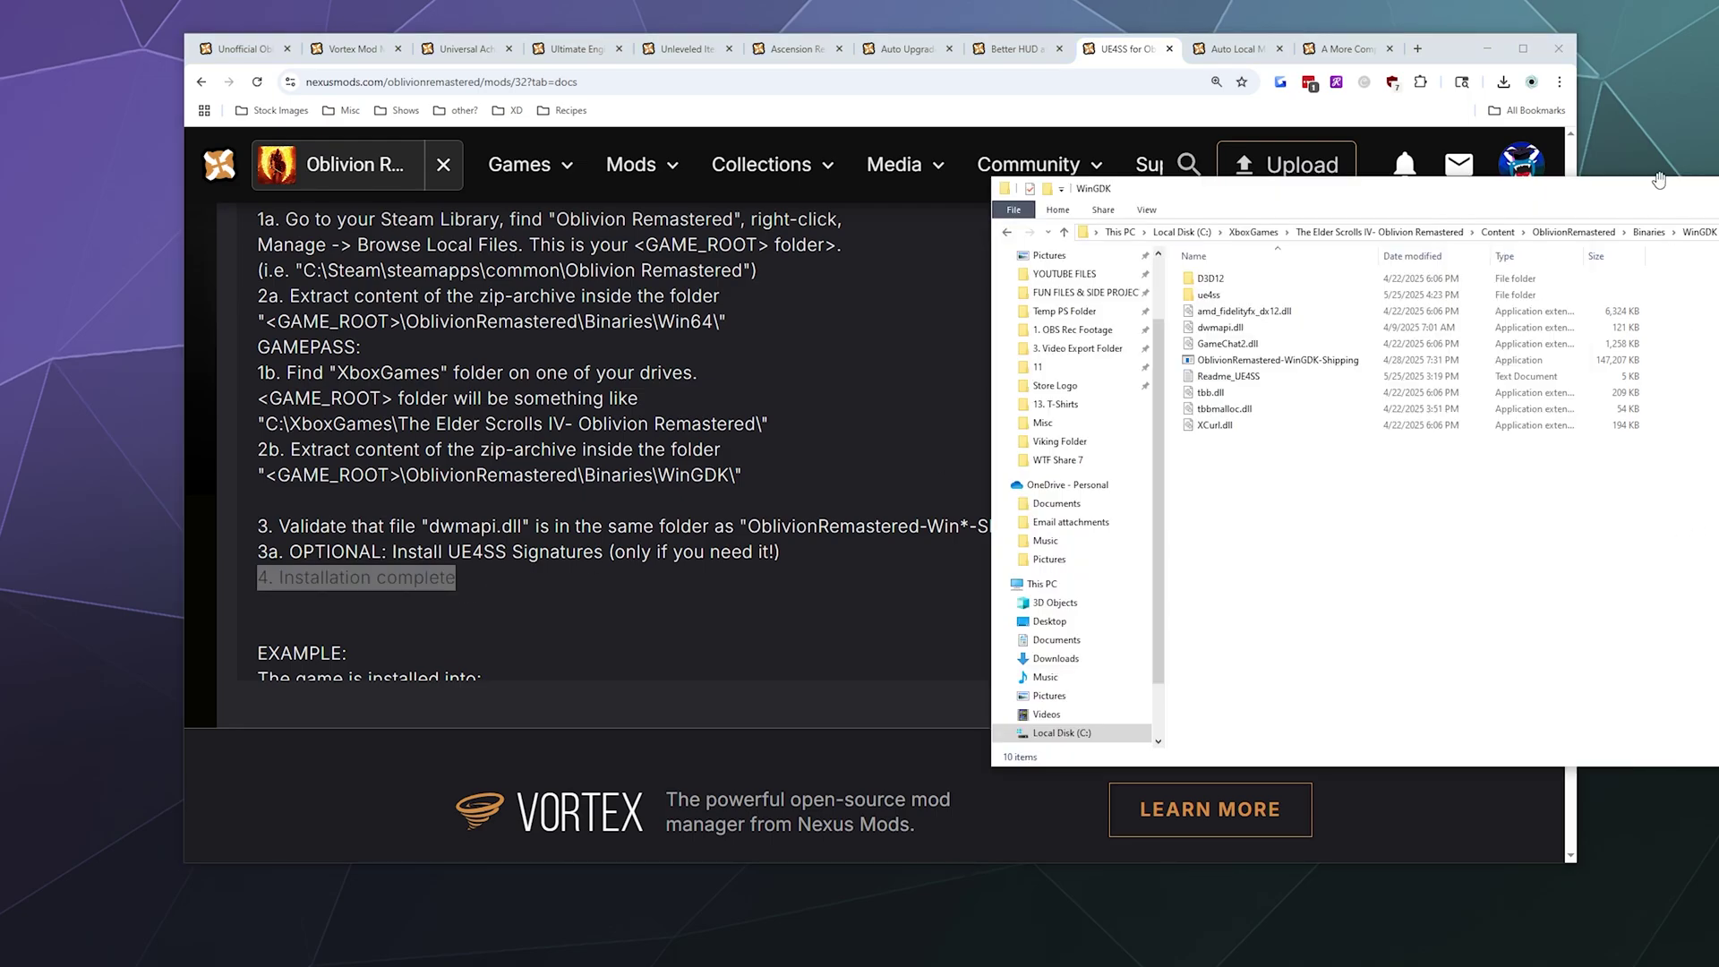
{"action": "left_click_drag", "start_coordinate": [1656, 184], "coordinate": [1002, 197]}
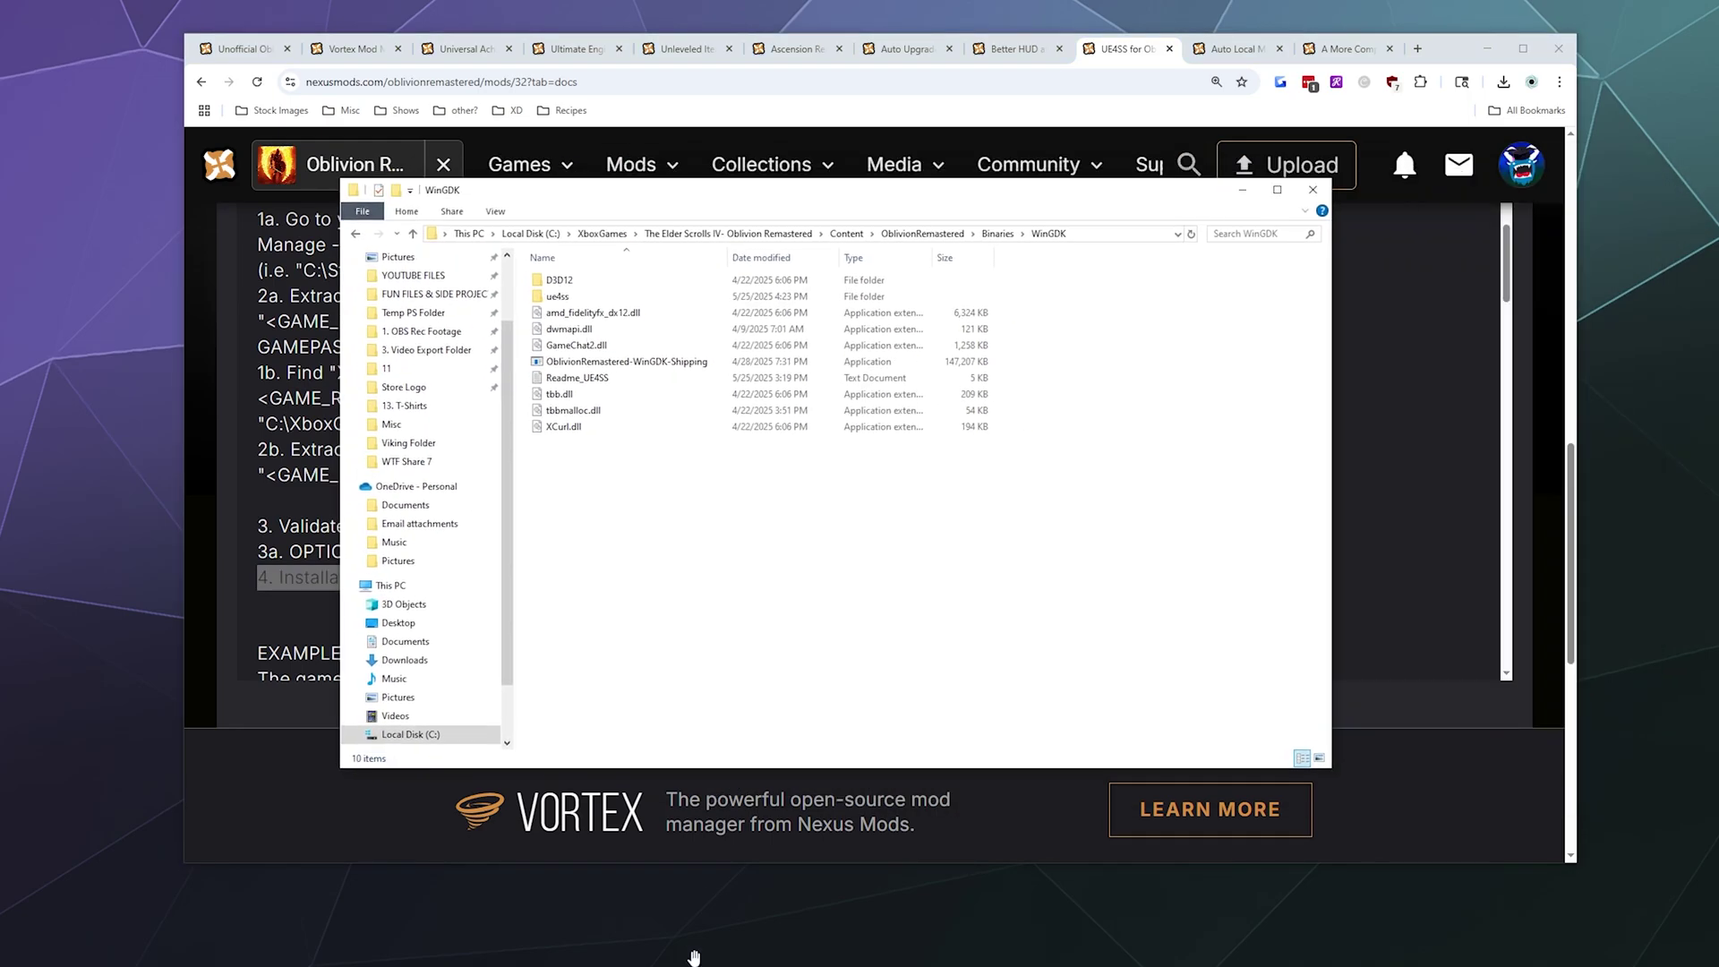
Check Oblivion Remastered's installation details, then advance the game past its title screen to the main menu.
{"action": "left_click", "coordinate": [694, 960]}
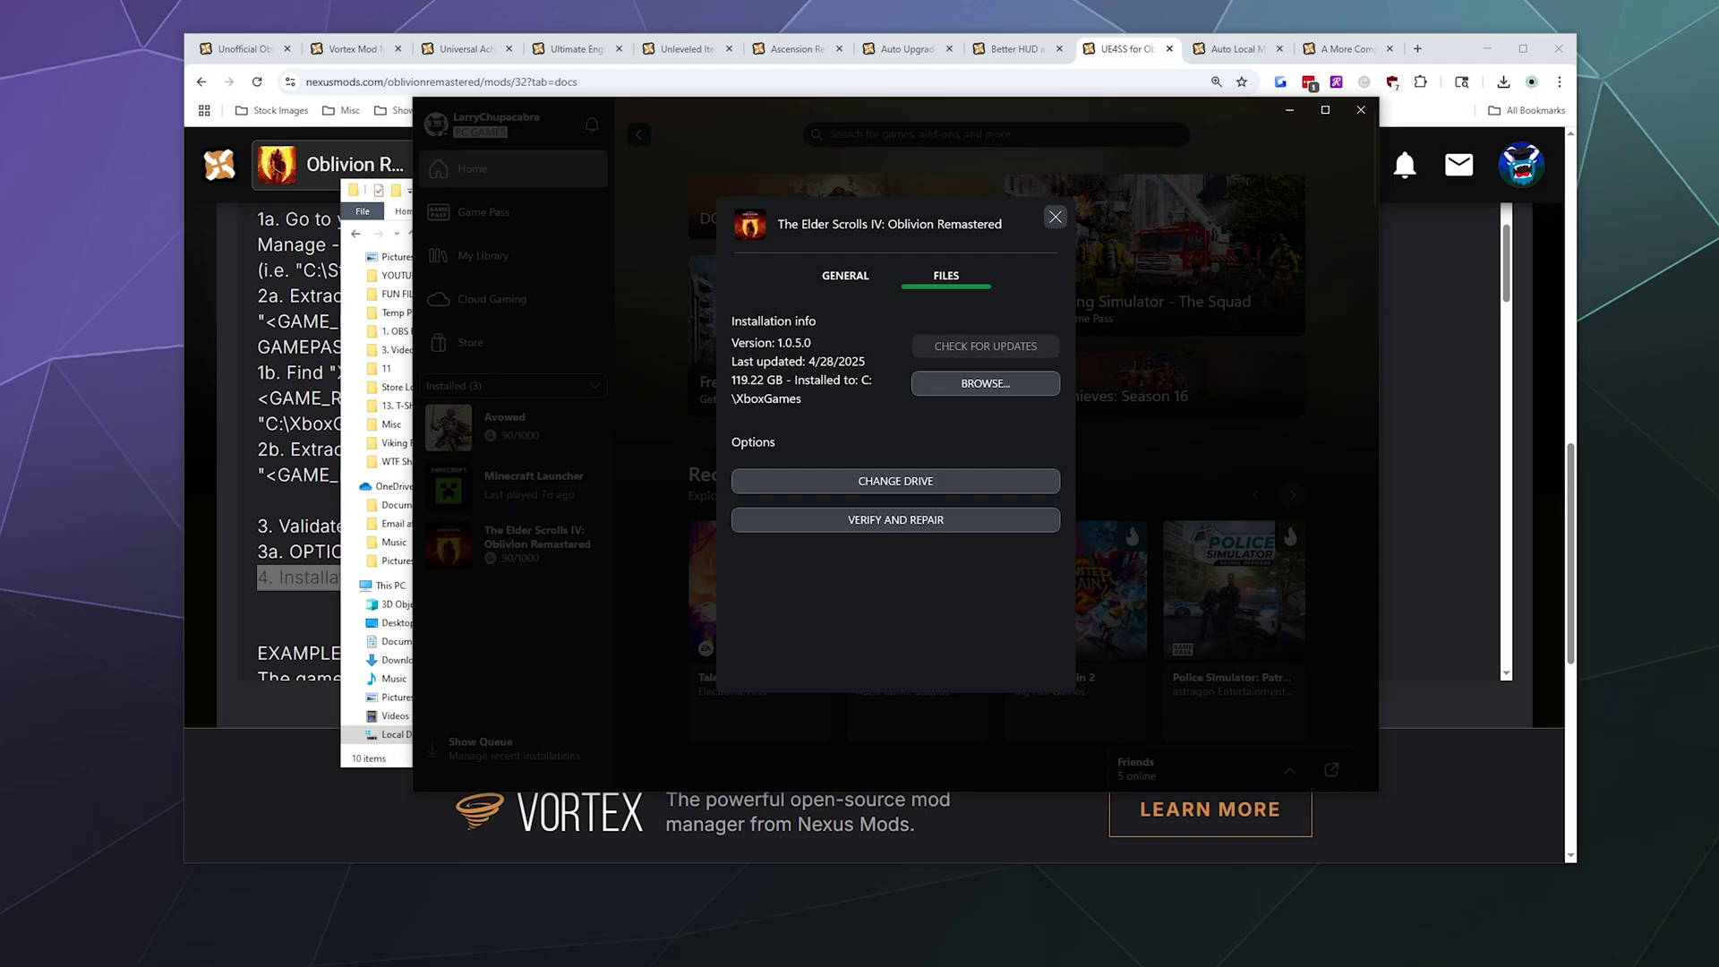
{"action": "left_click", "coordinate": [1056, 218]}
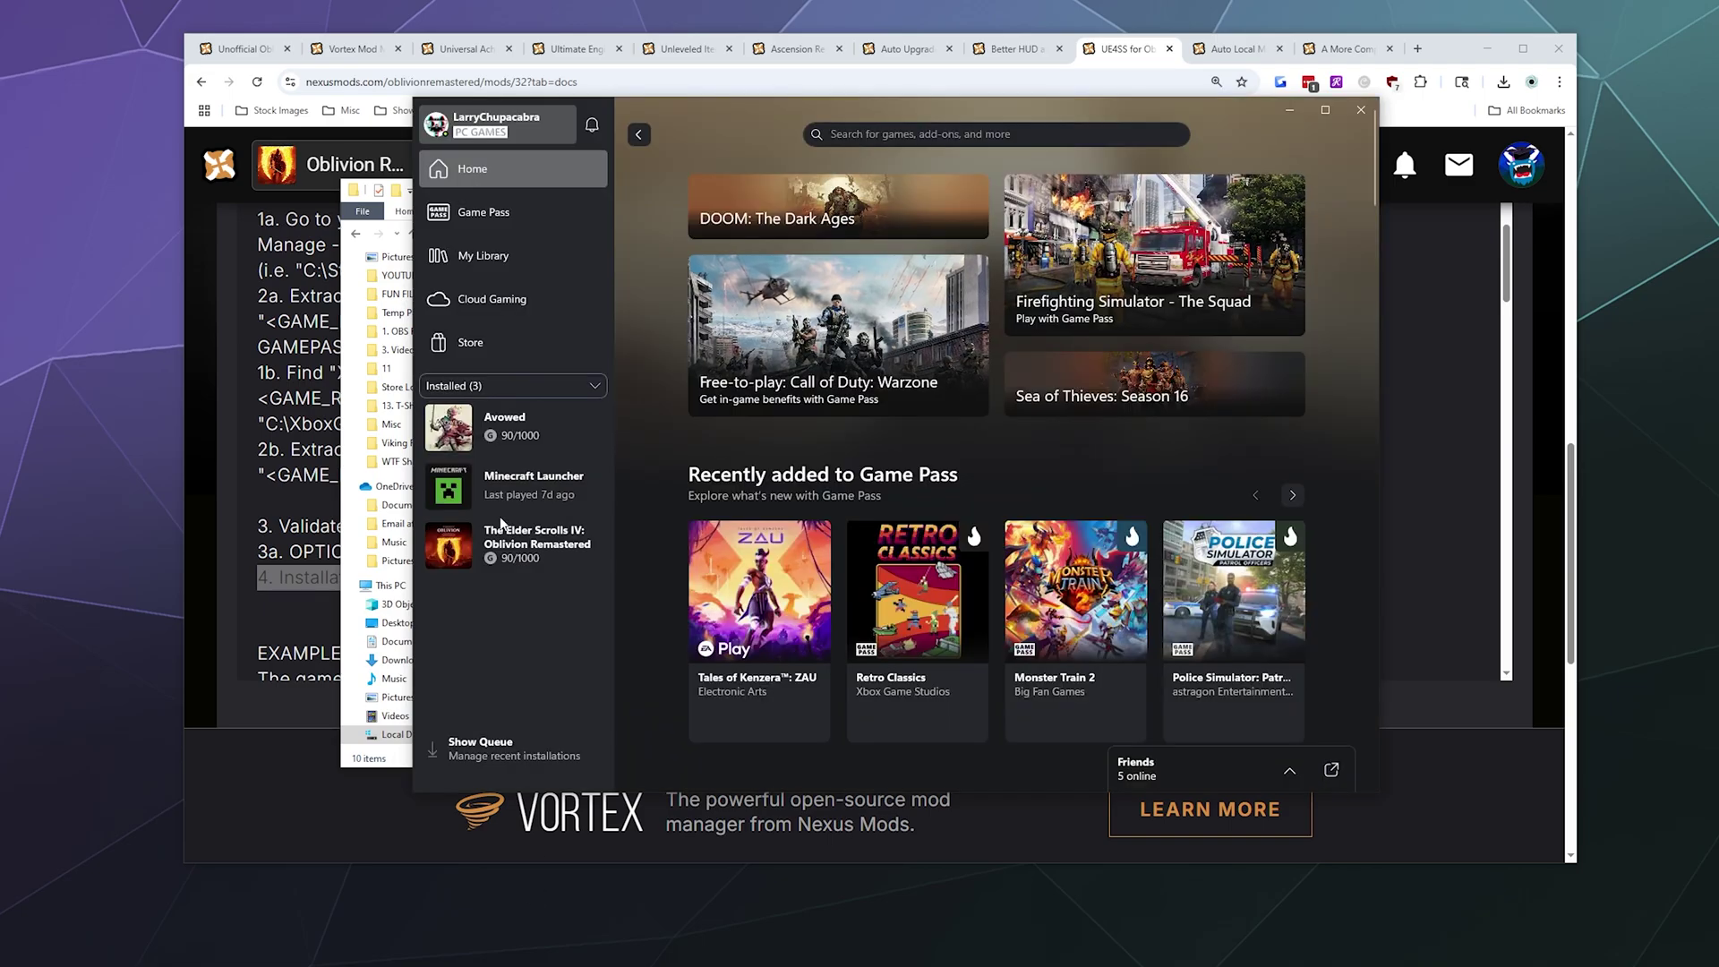
{"action": "left_click", "coordinate": [305, 497]}
{"action": "scroll", "coordinate": [483, 423], "scroll_direction": "up", "scroll_amount": 3}
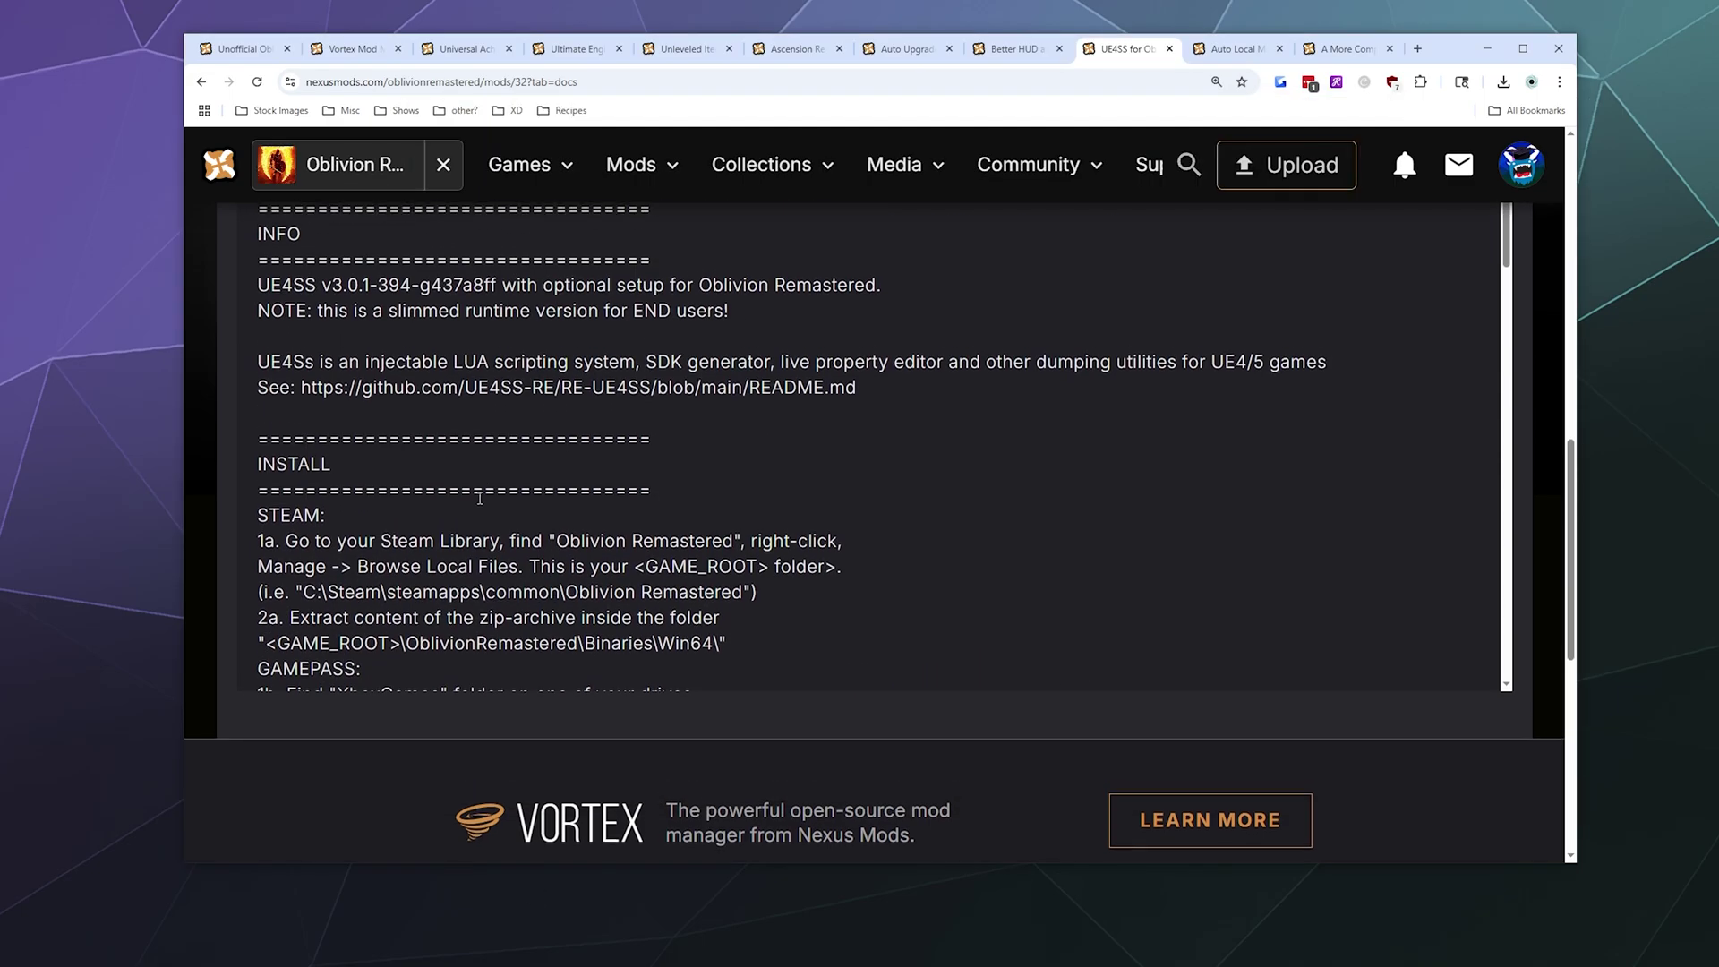
{"action": "scroll", "coordinate": [483, 424], "scroll_direction": "down", "scroll_amount": 4}
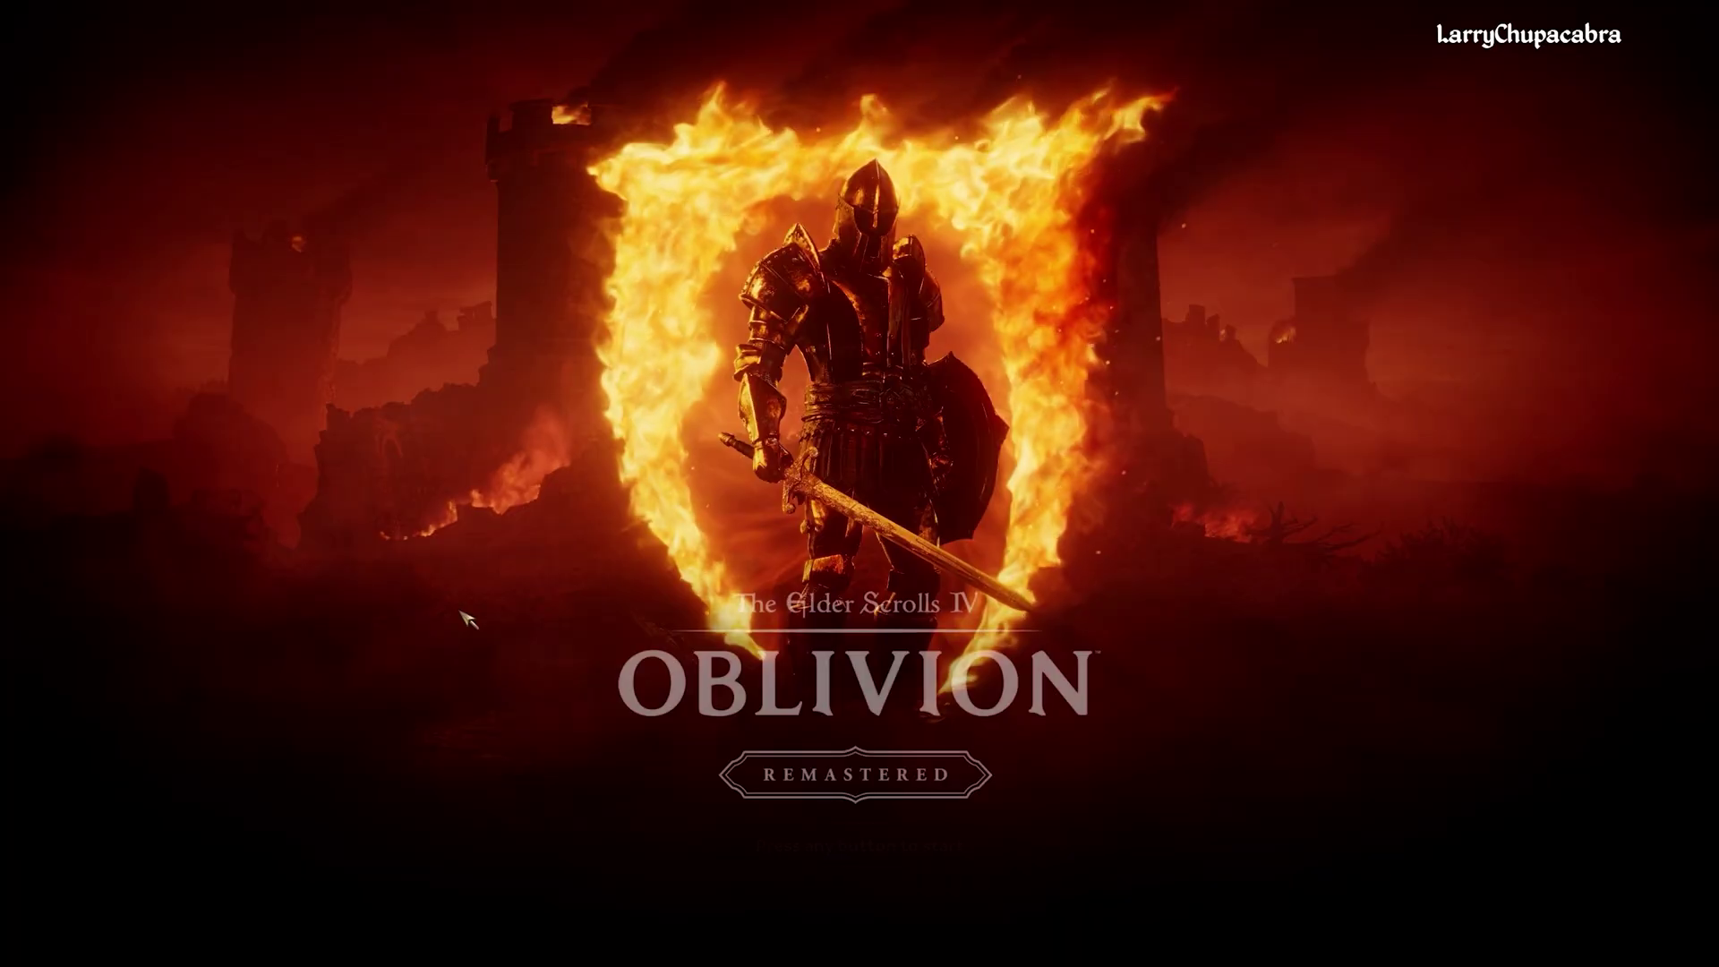
{"action": "left_click", "coordinate": [466, 618]}
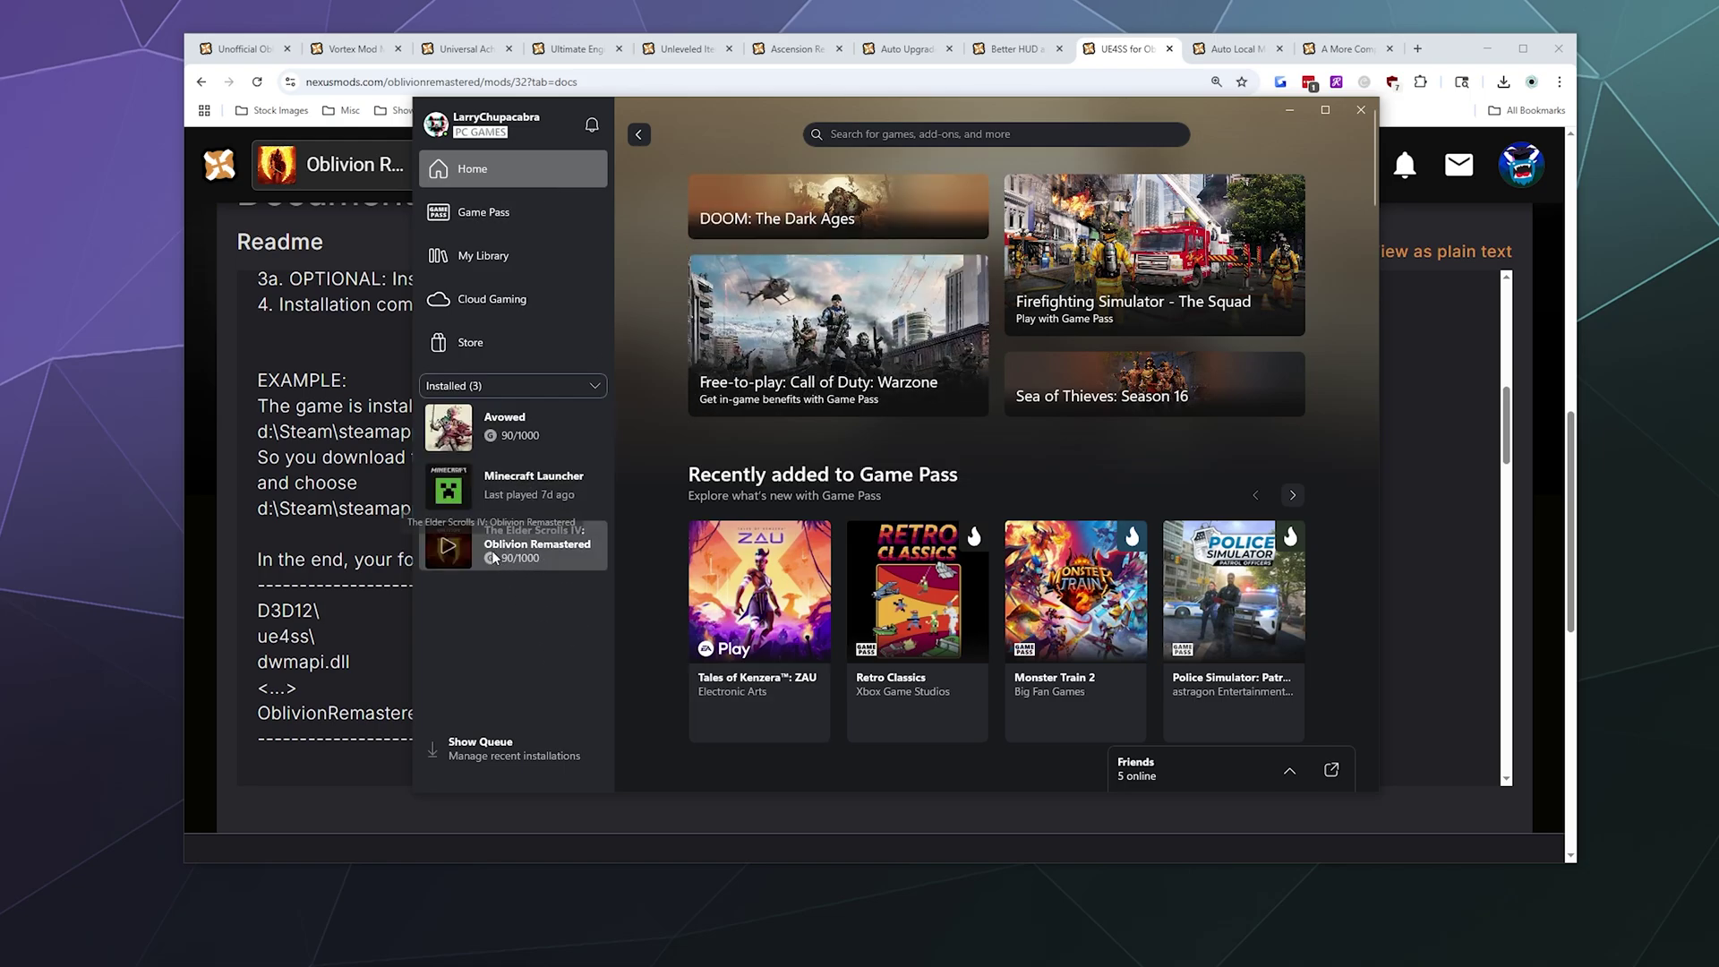
Open Oblivion Remastered's install folder from its Manage > Files page in the Xbox app.
{"action": "right_click", "coordinate": [559, 546]}
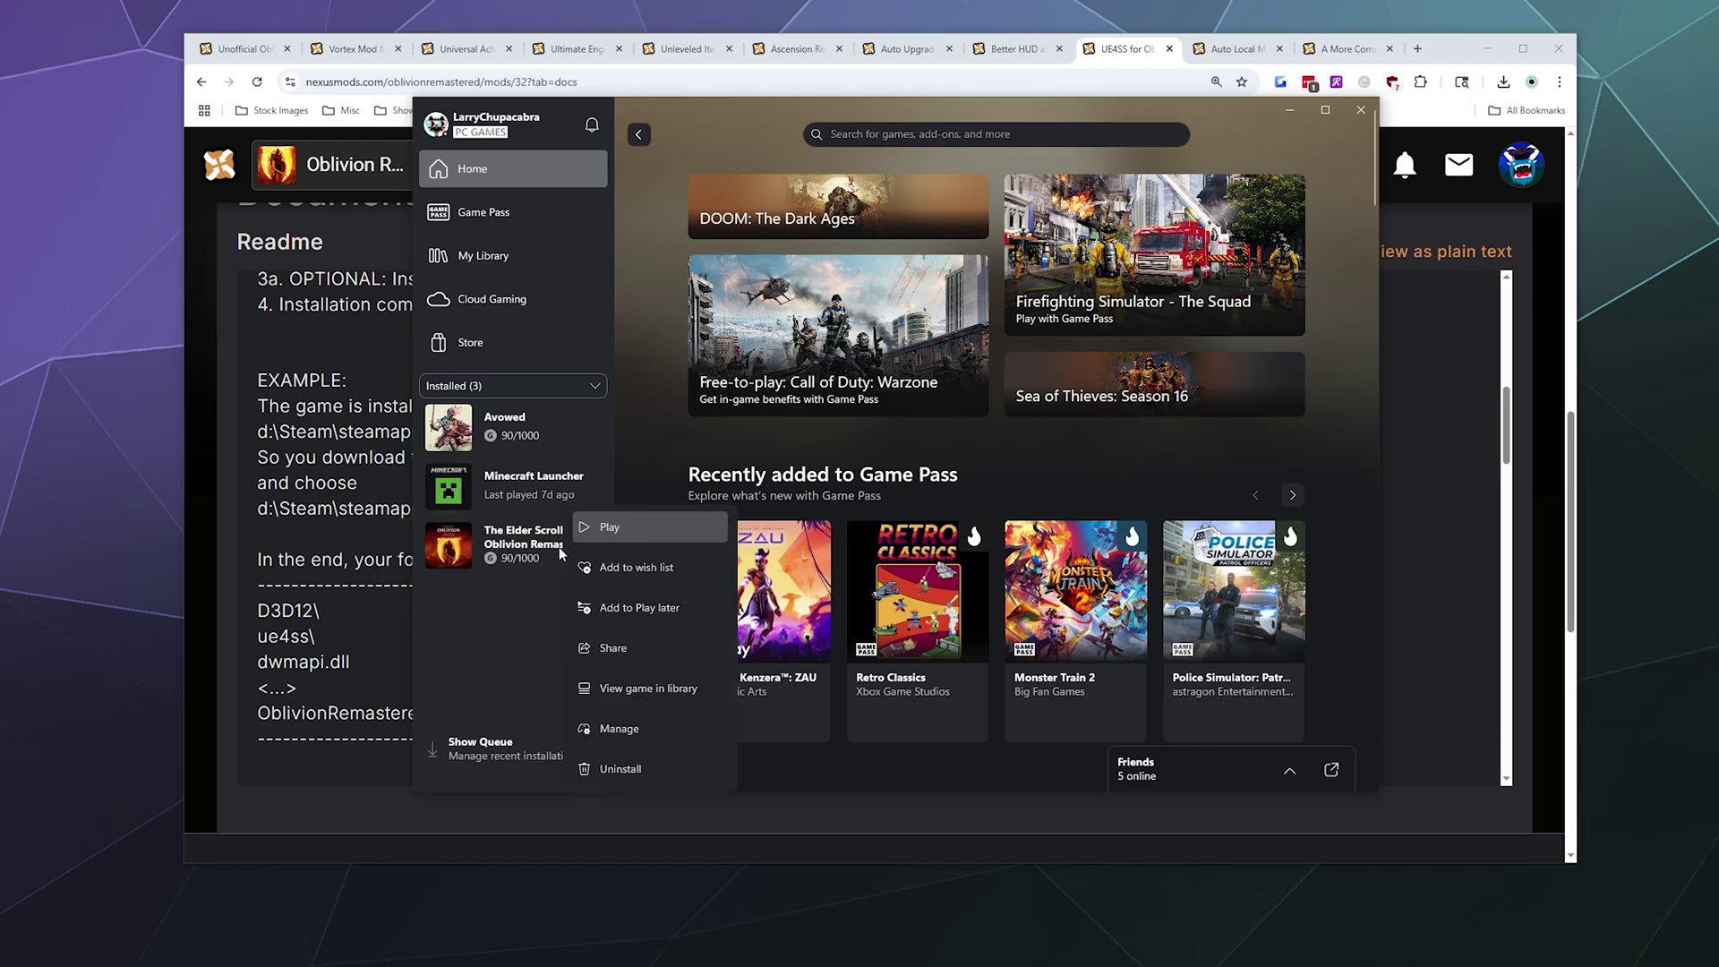
{"action": "left_click", "coordinate": [674, 727]}
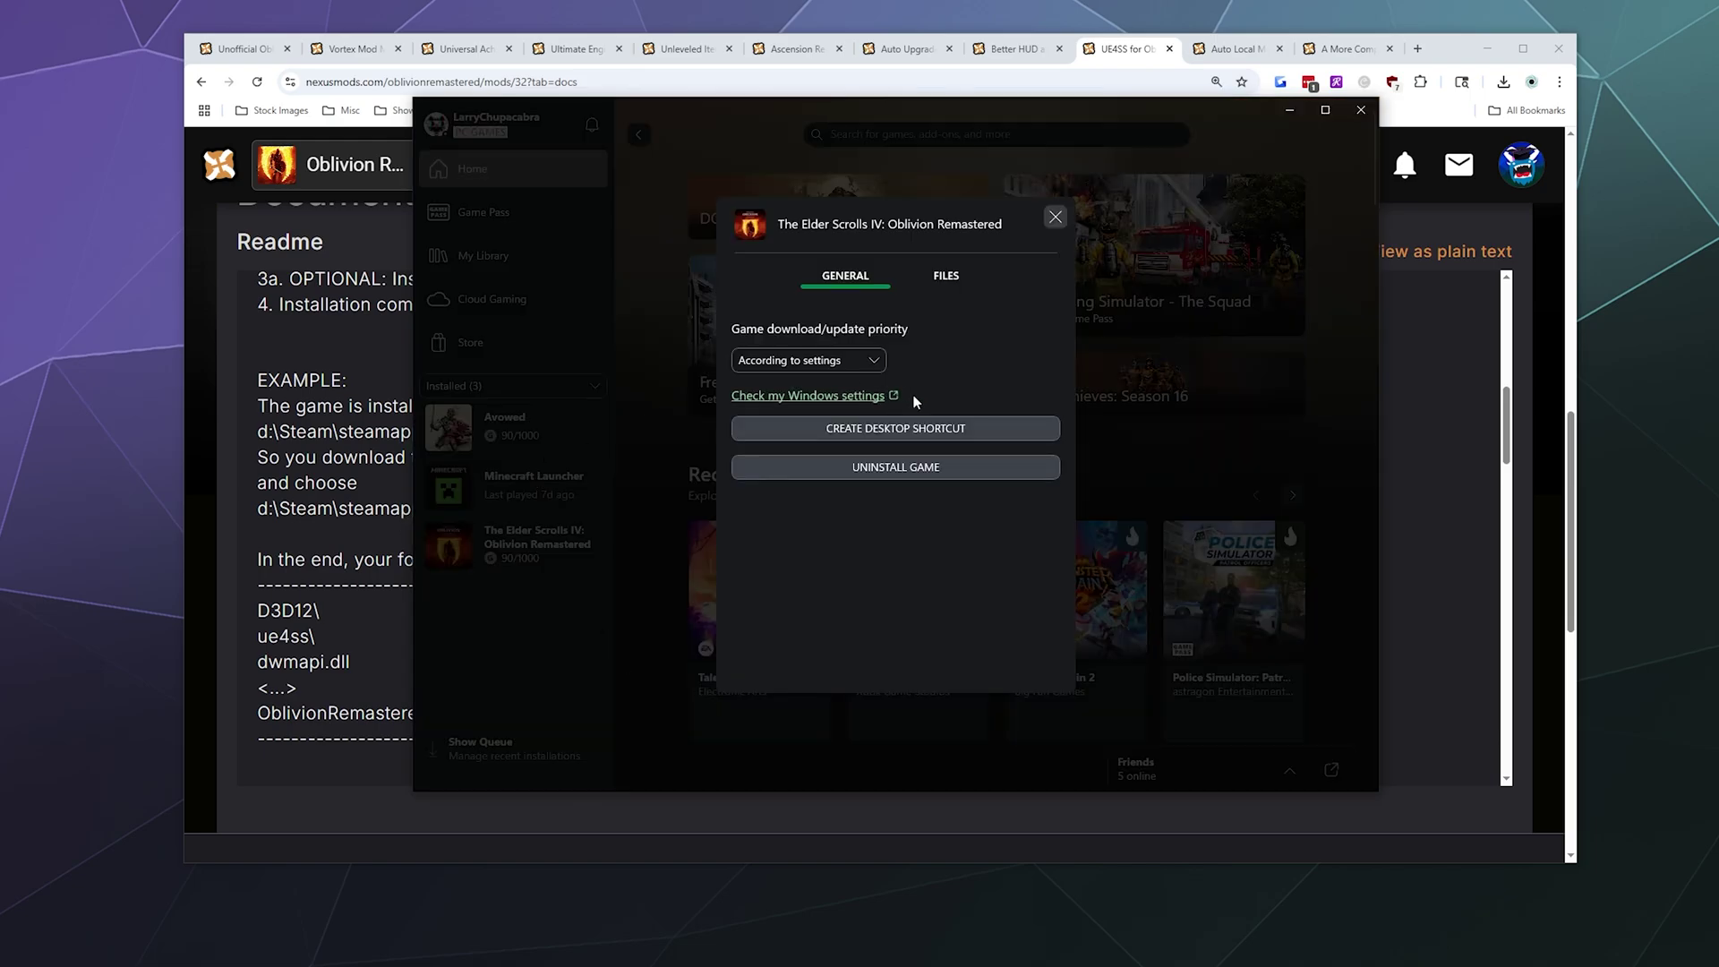
{"action": "left_click", "coordinate": [913, 286]}
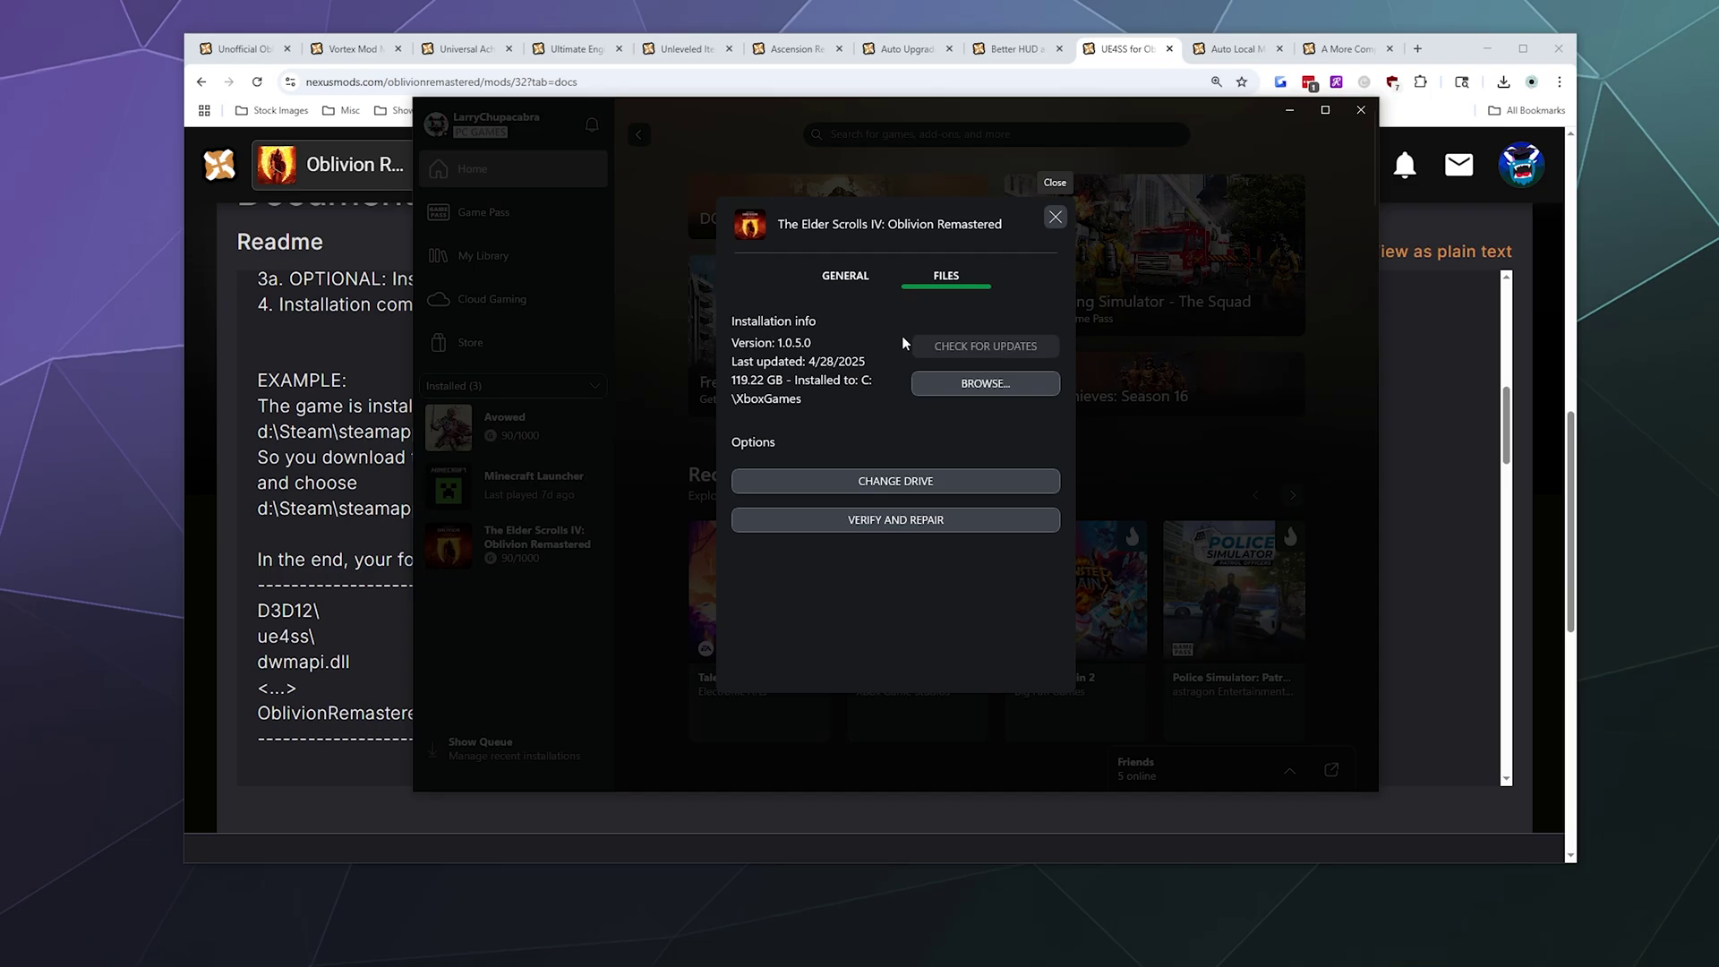
{"action": "left_click", "coordinate": [955, 388]}
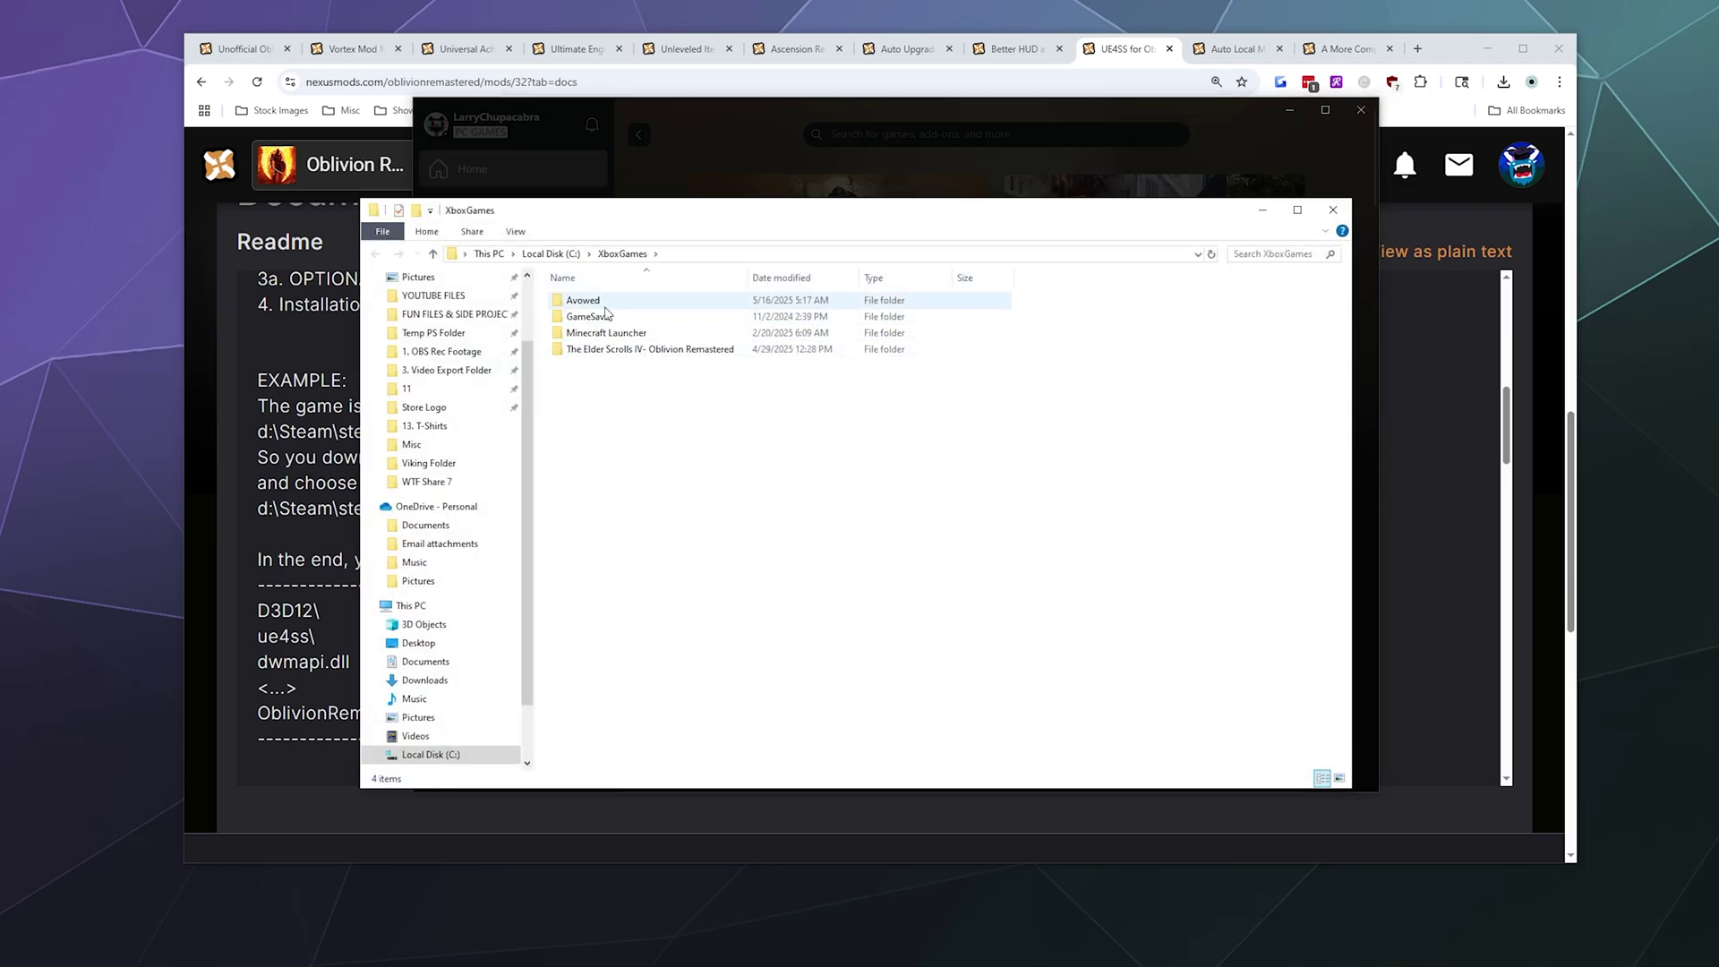
Browse through Content > OblivionRemastered > Binaries into the WinGDK folder.
{"action": "double_click", "coordinate": [602, 350]}
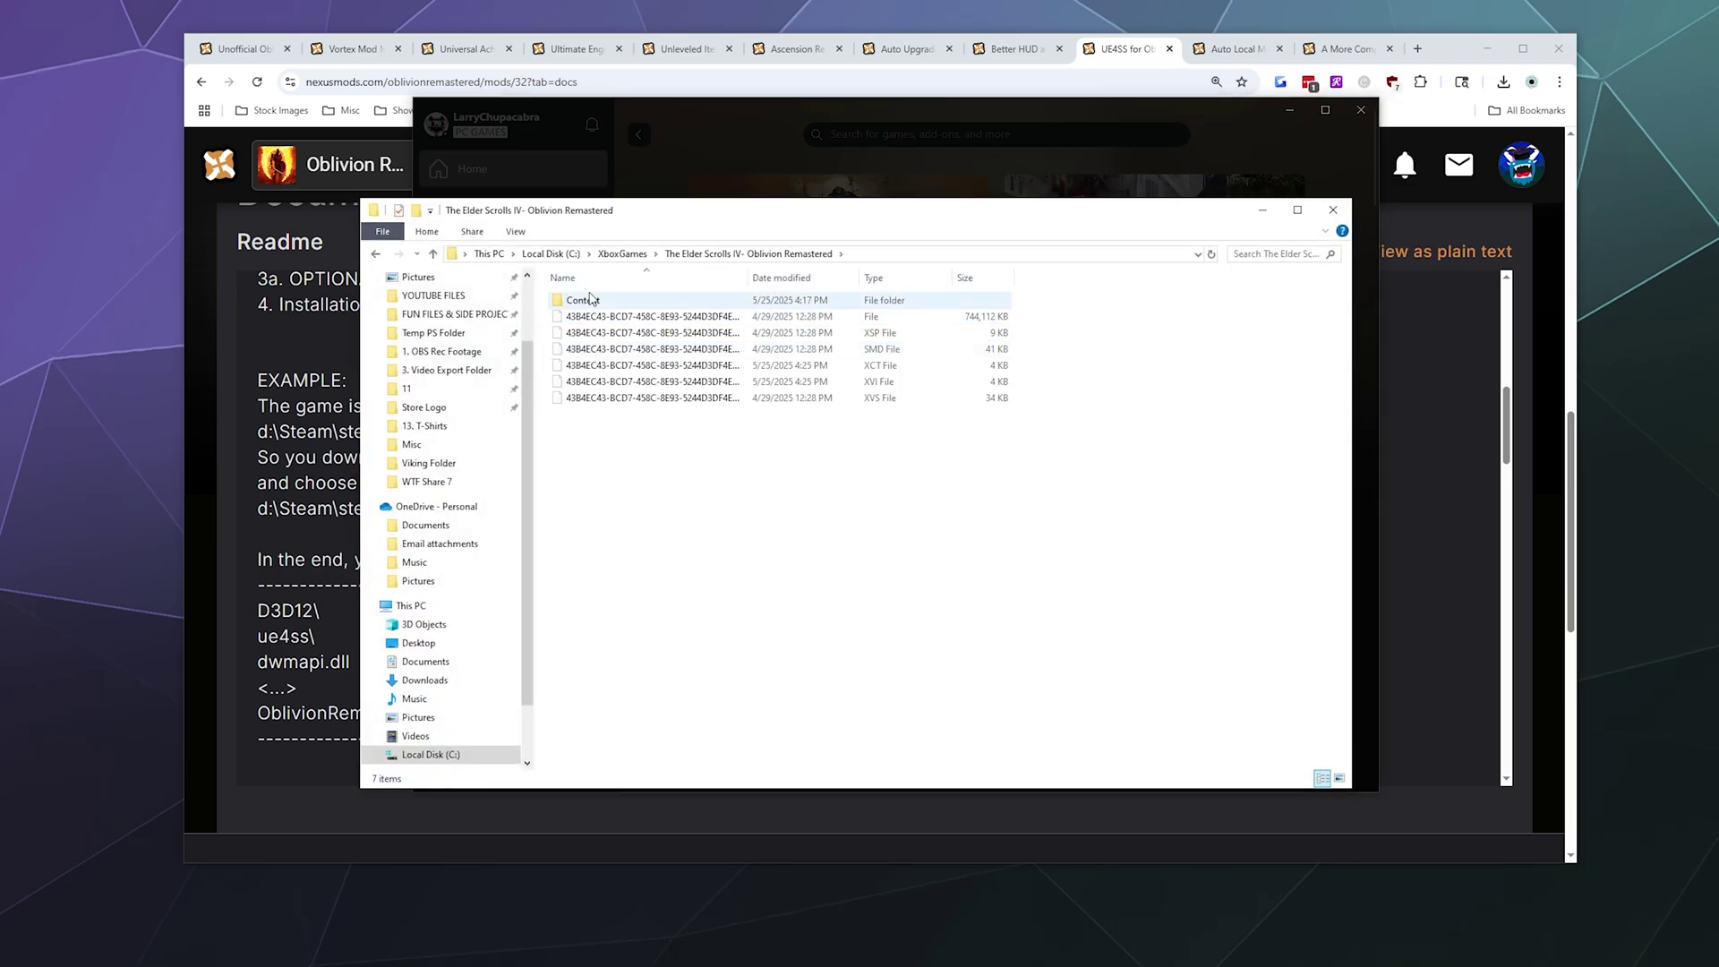
{"action": "double_click", "coordinate": [582, 300]}
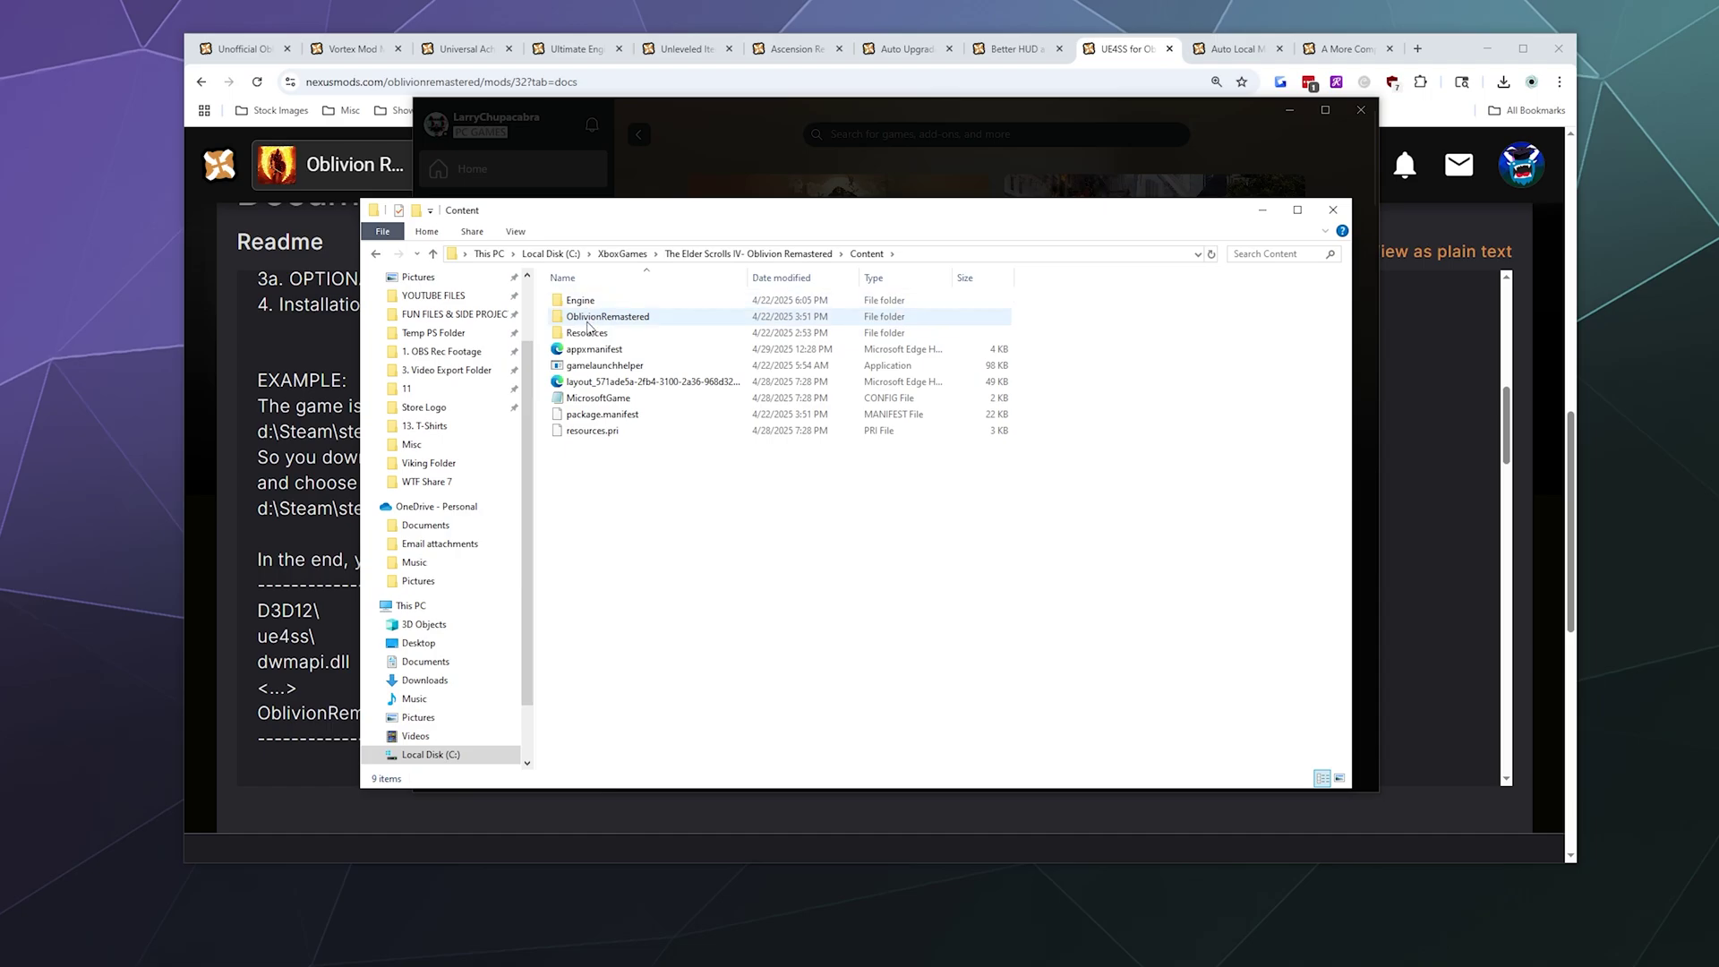
{"action": "double_click", "coordinate": [600, 316]}
{"action": "double_click", "coordinate": [584, 303]}
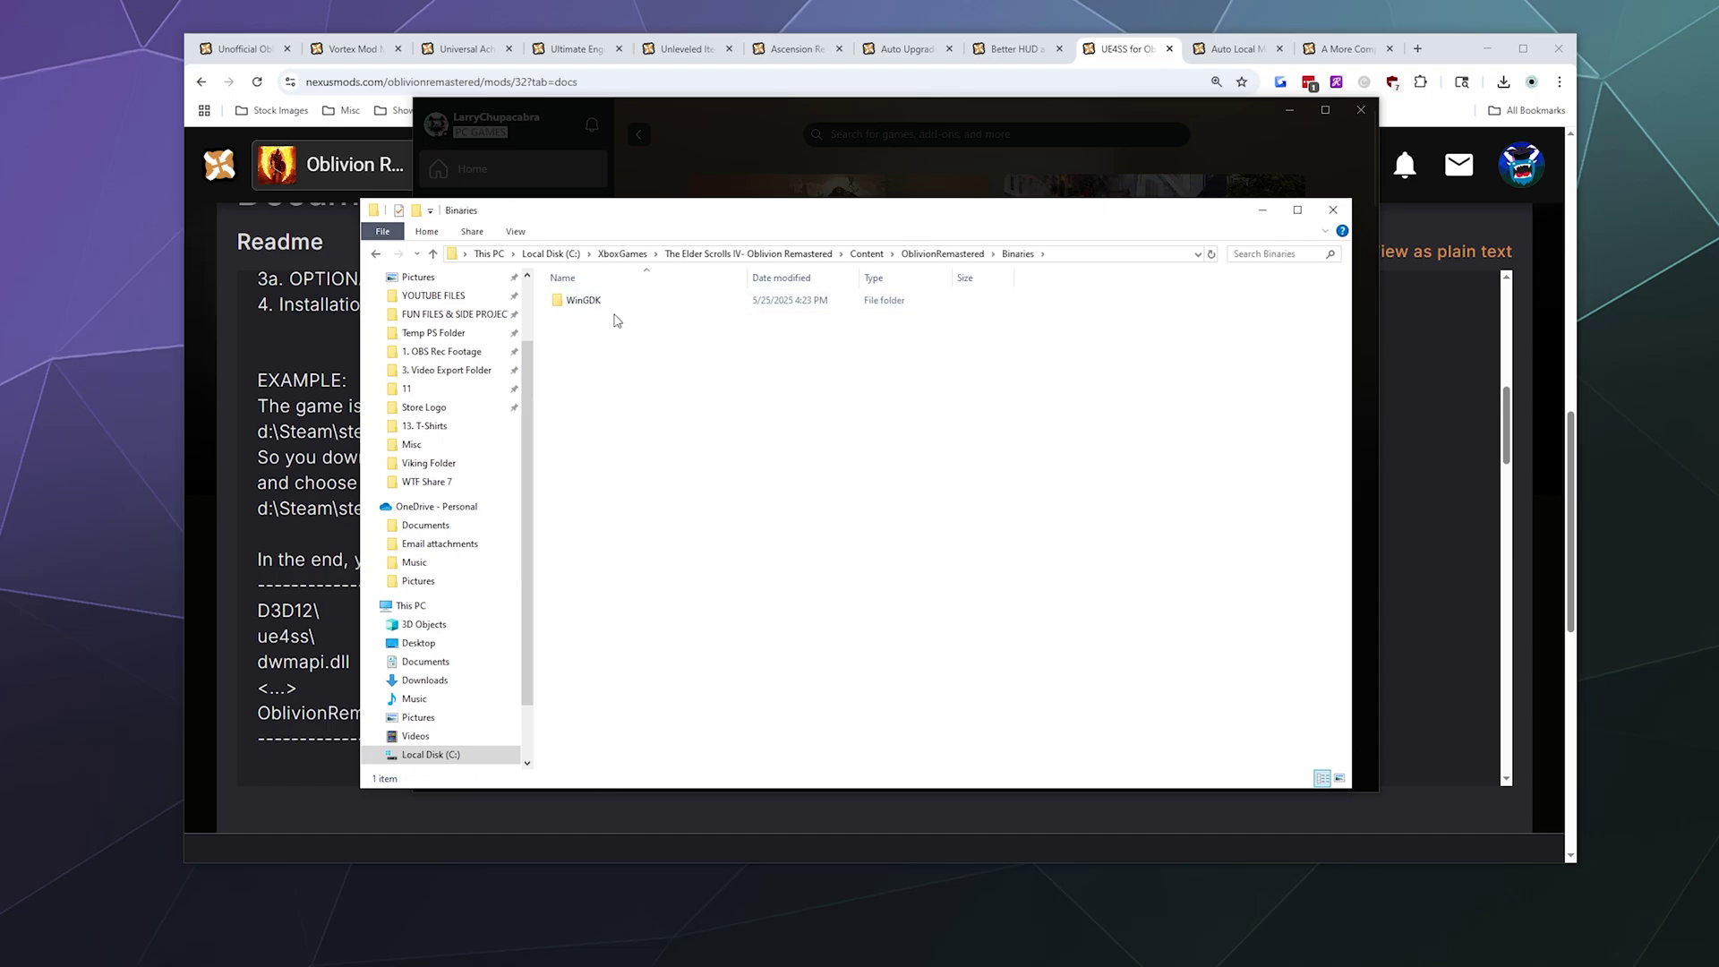
{"action": "double_click", "coordinate": [591, 300]}
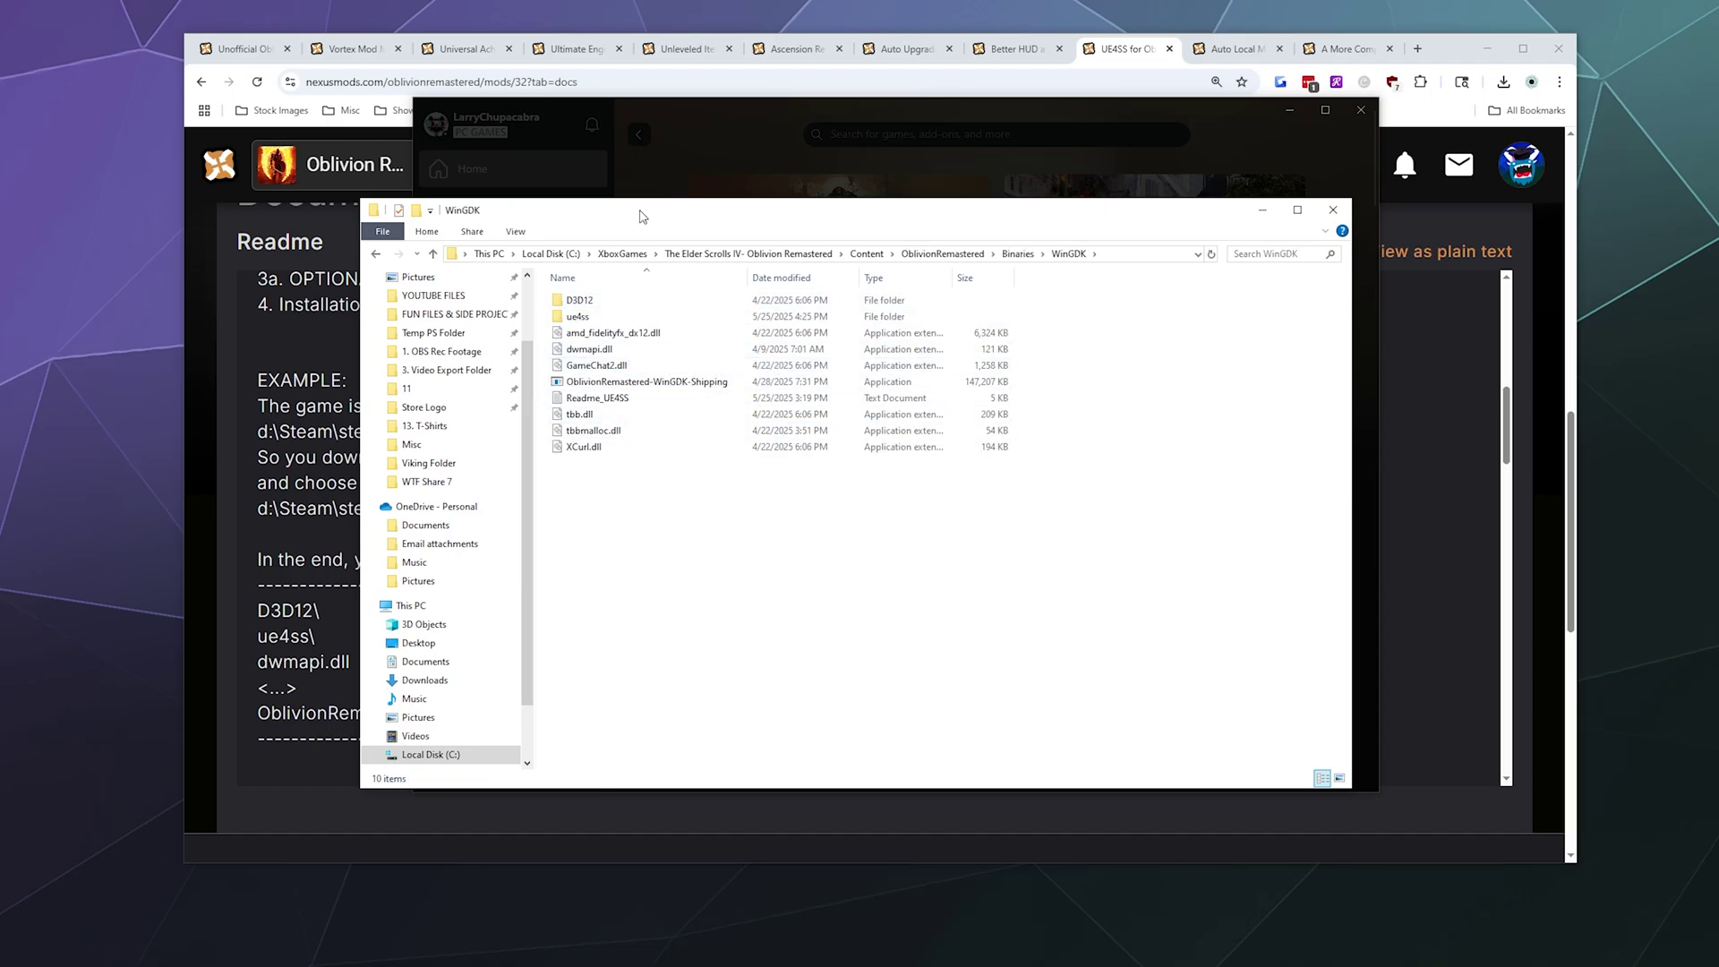
{"action": "left_click_drag", "start_coordinate": [640, 215], "coordinate": [1015, 221]}
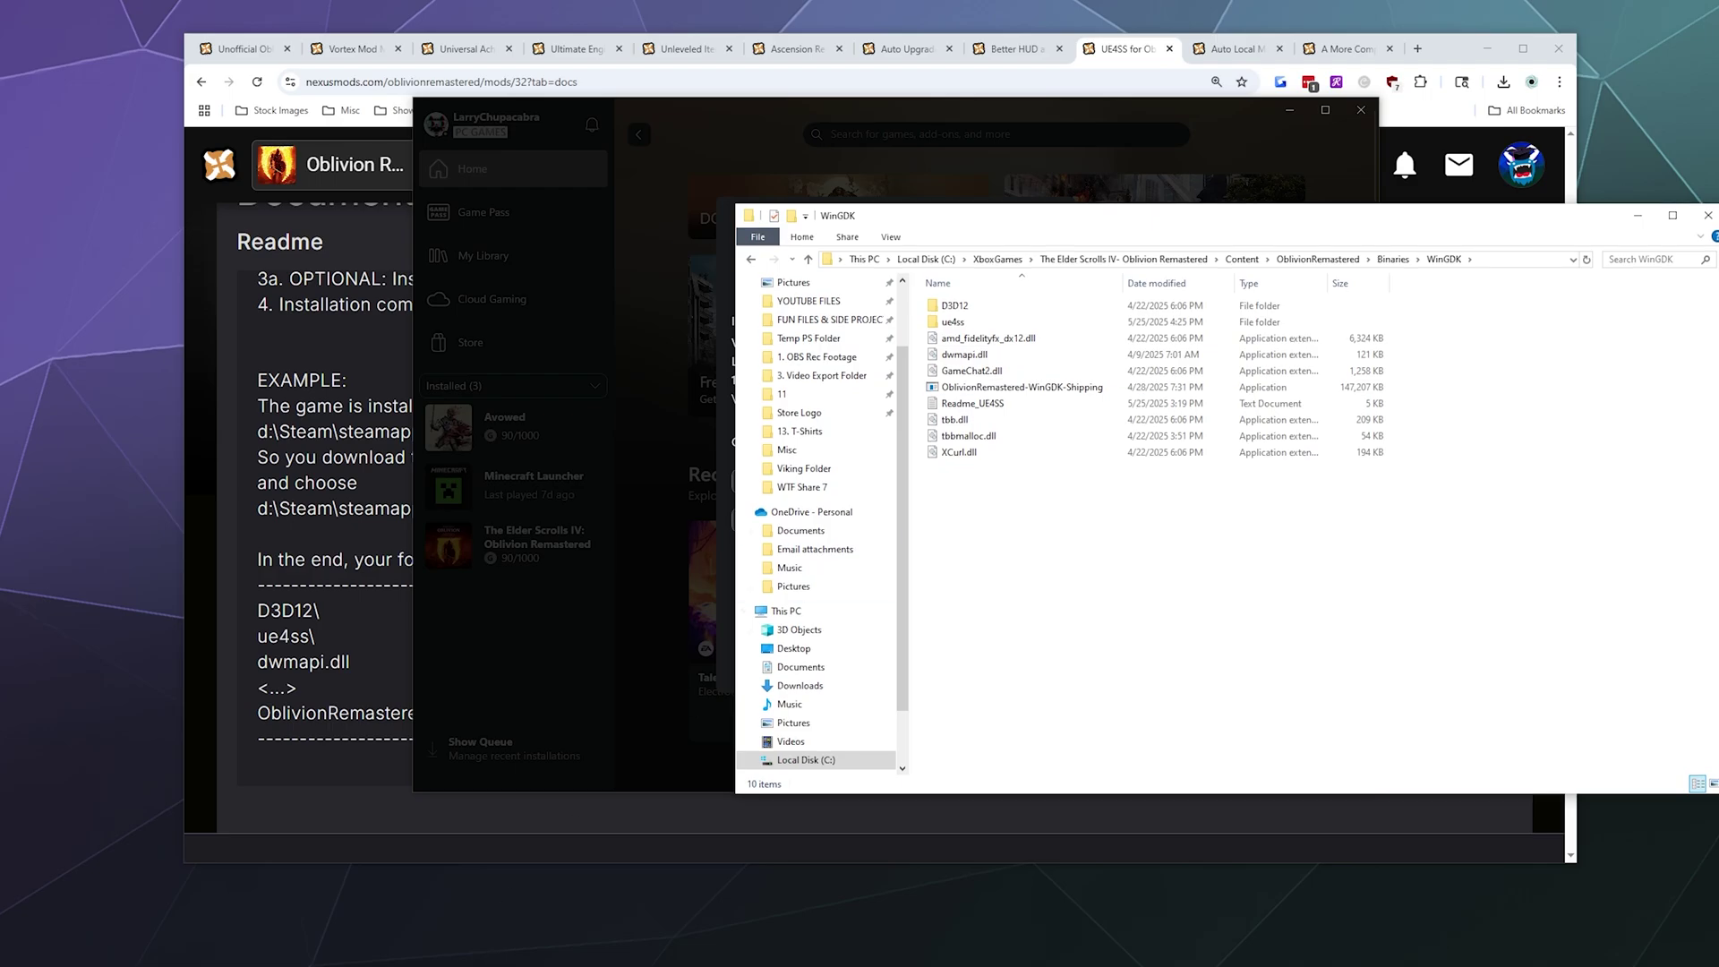
Place the UE4SS download folder window at the lower left beside WinGDK.
{"action": "left_click", "coordinate": [337, 966]}
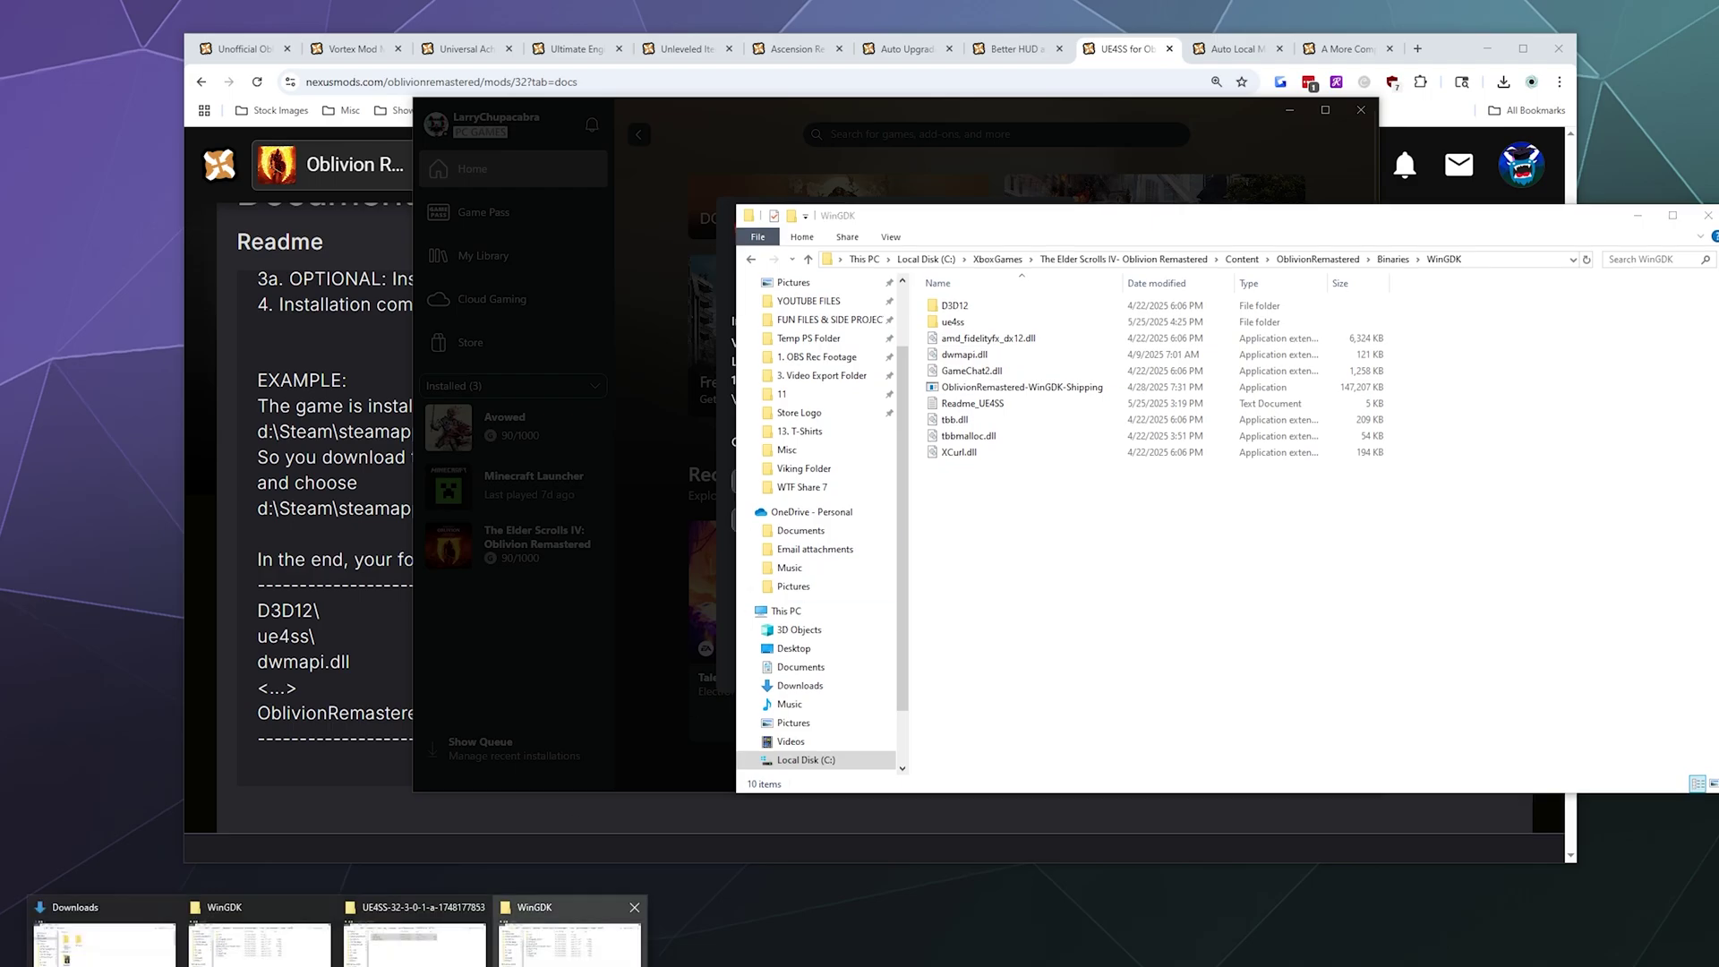
{"action": "left_click", "coordinate": [433, 953]}
{"action": "left_click_drag", "start_coordinate": [624, 226], "coordinate": [312, 392]}
{"action": "left_click", "coordinate": [1201, 578]}
Select ue4ss and dwmapi.dll in WinGDK, then open Readme_UE4SS.
{"action": "left_click", "coordinate": [938, 326]}
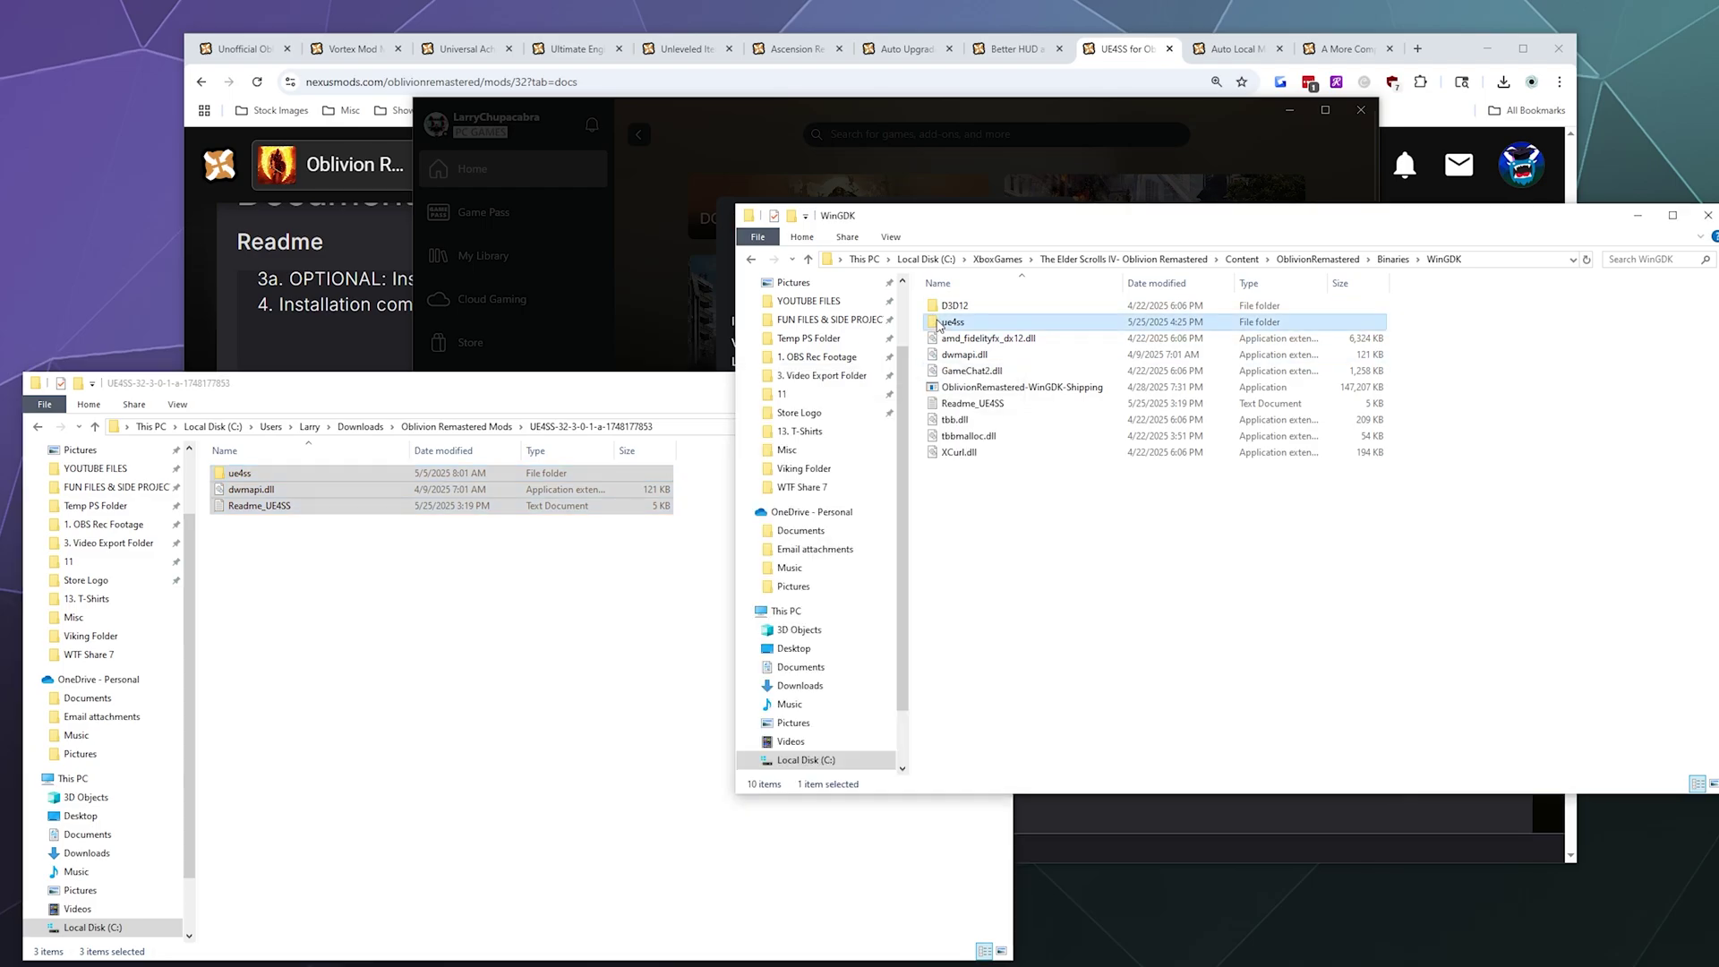
{"action": "left_click", "coordinate": [972, 354], "text": "ctrl"}
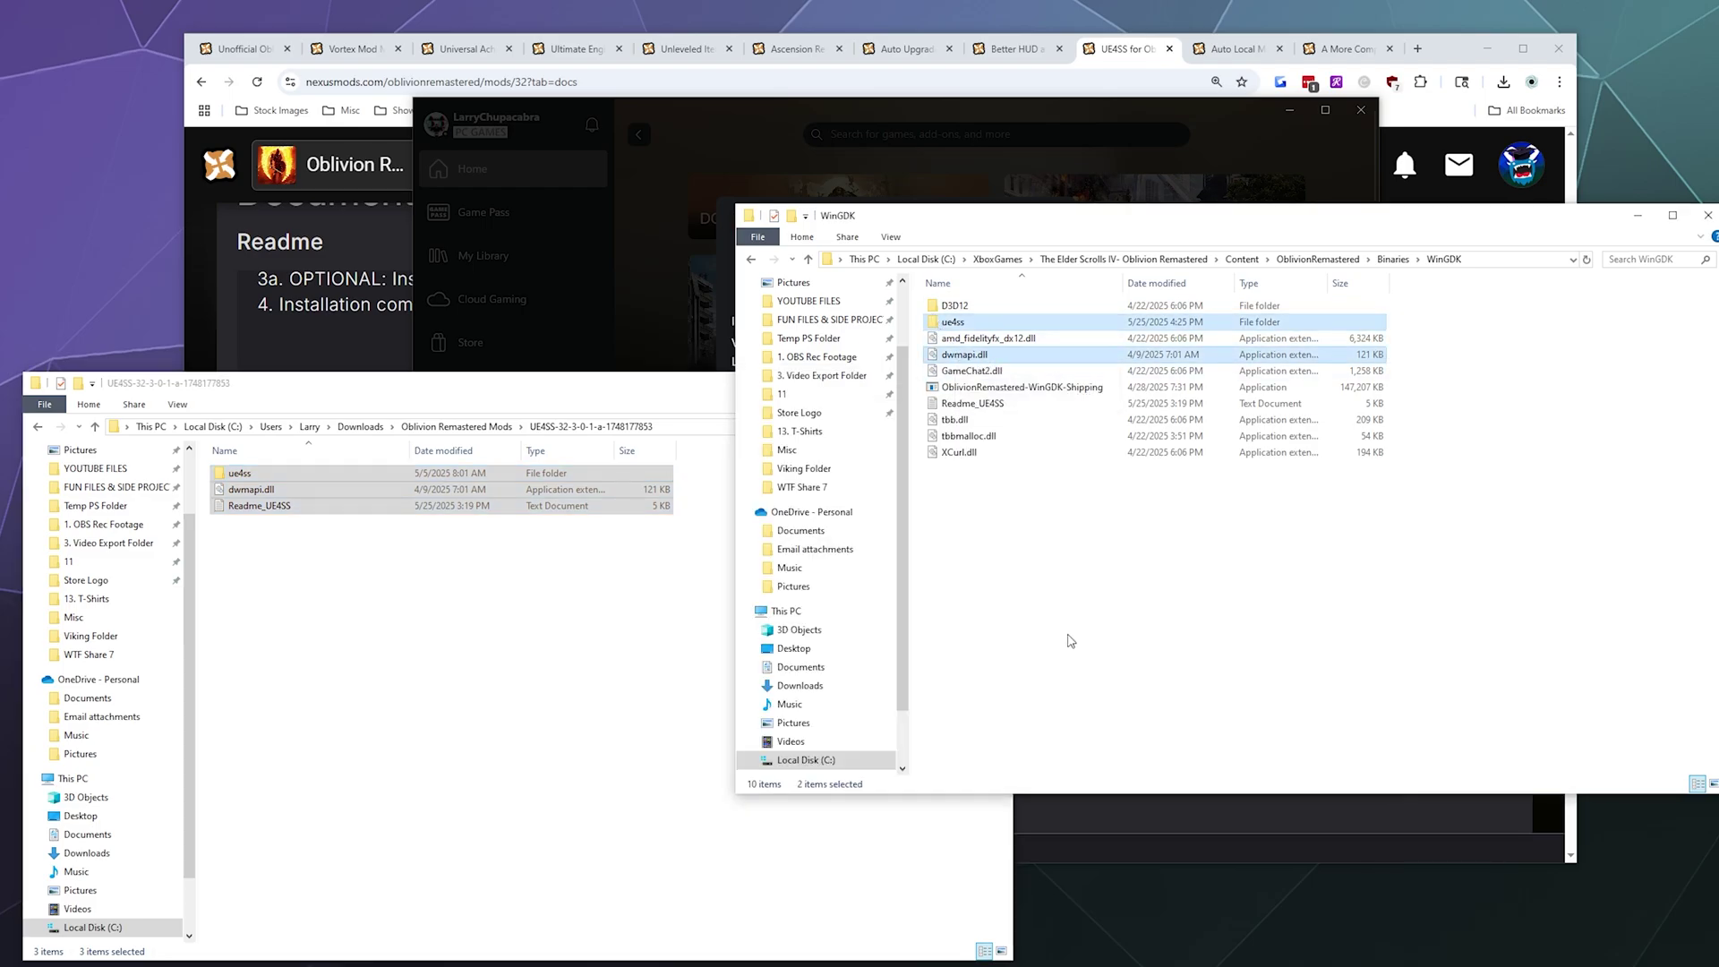
{"action": "double_click", "coordinate": [997, 405]}
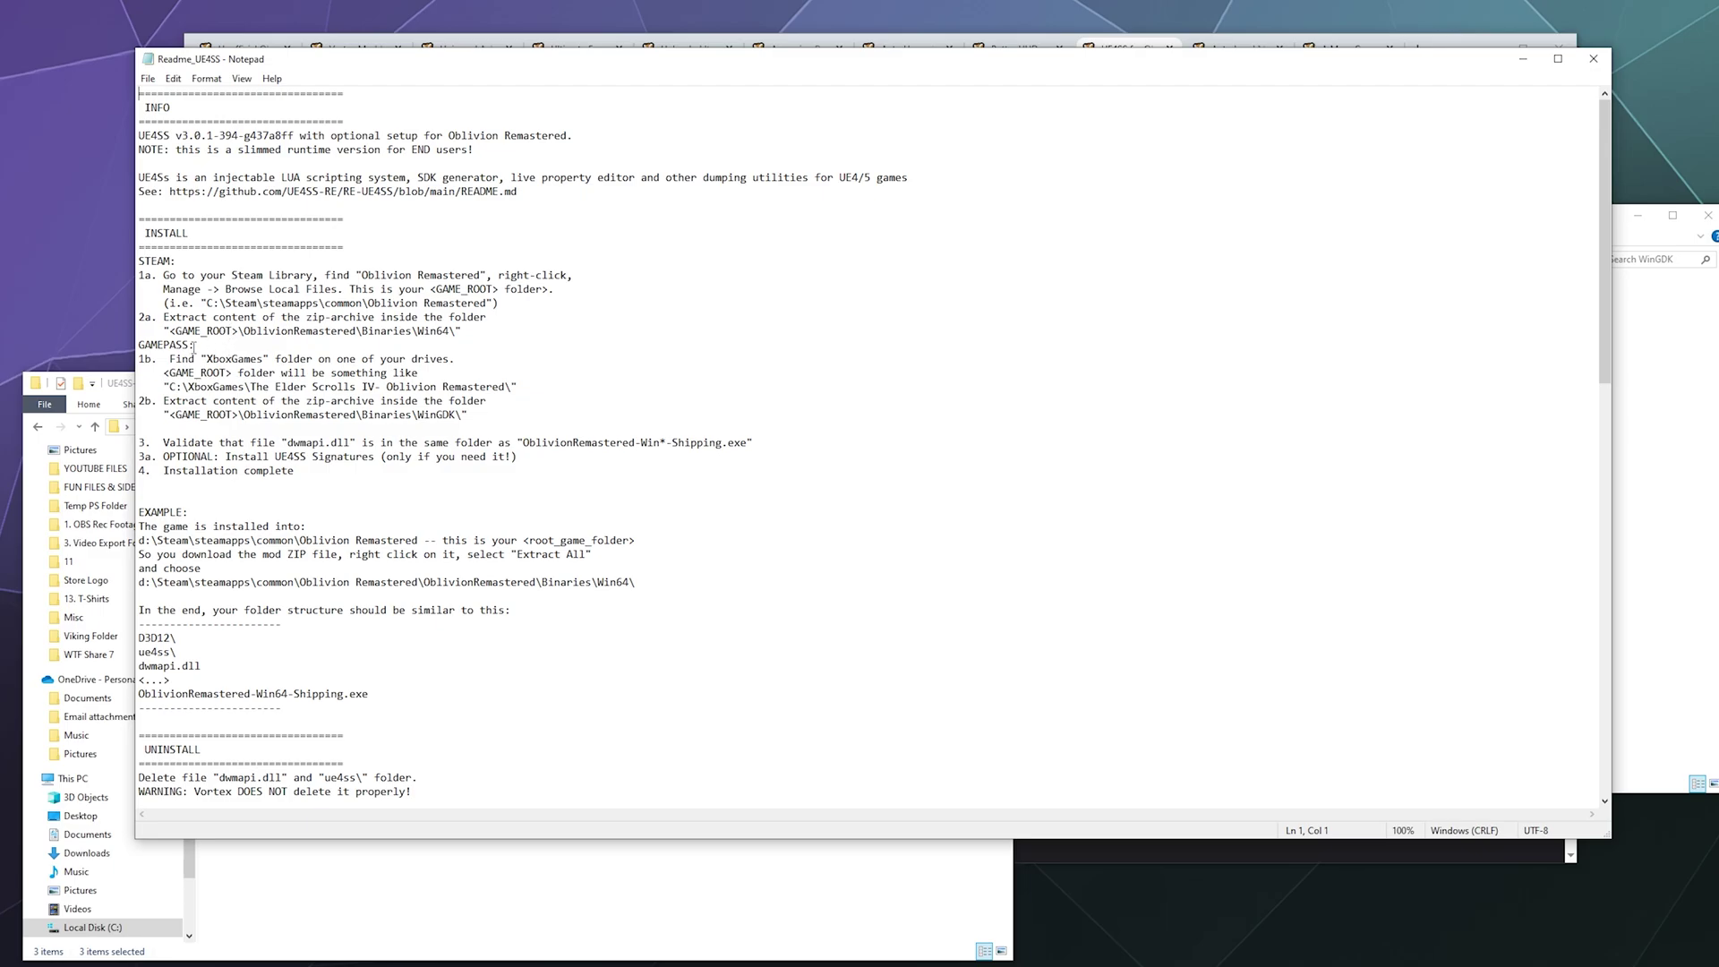
Point out the Steam Win64 and Game Pass WinGDK paths in Readme_UE4SS, then close Notepad.
{"action": "left_click", "coordinate": [289, 332]}
{"action": "left_click", "coordinate": [388, 412]}
{"action": "left_click", "coordinate": [1594, 58]}
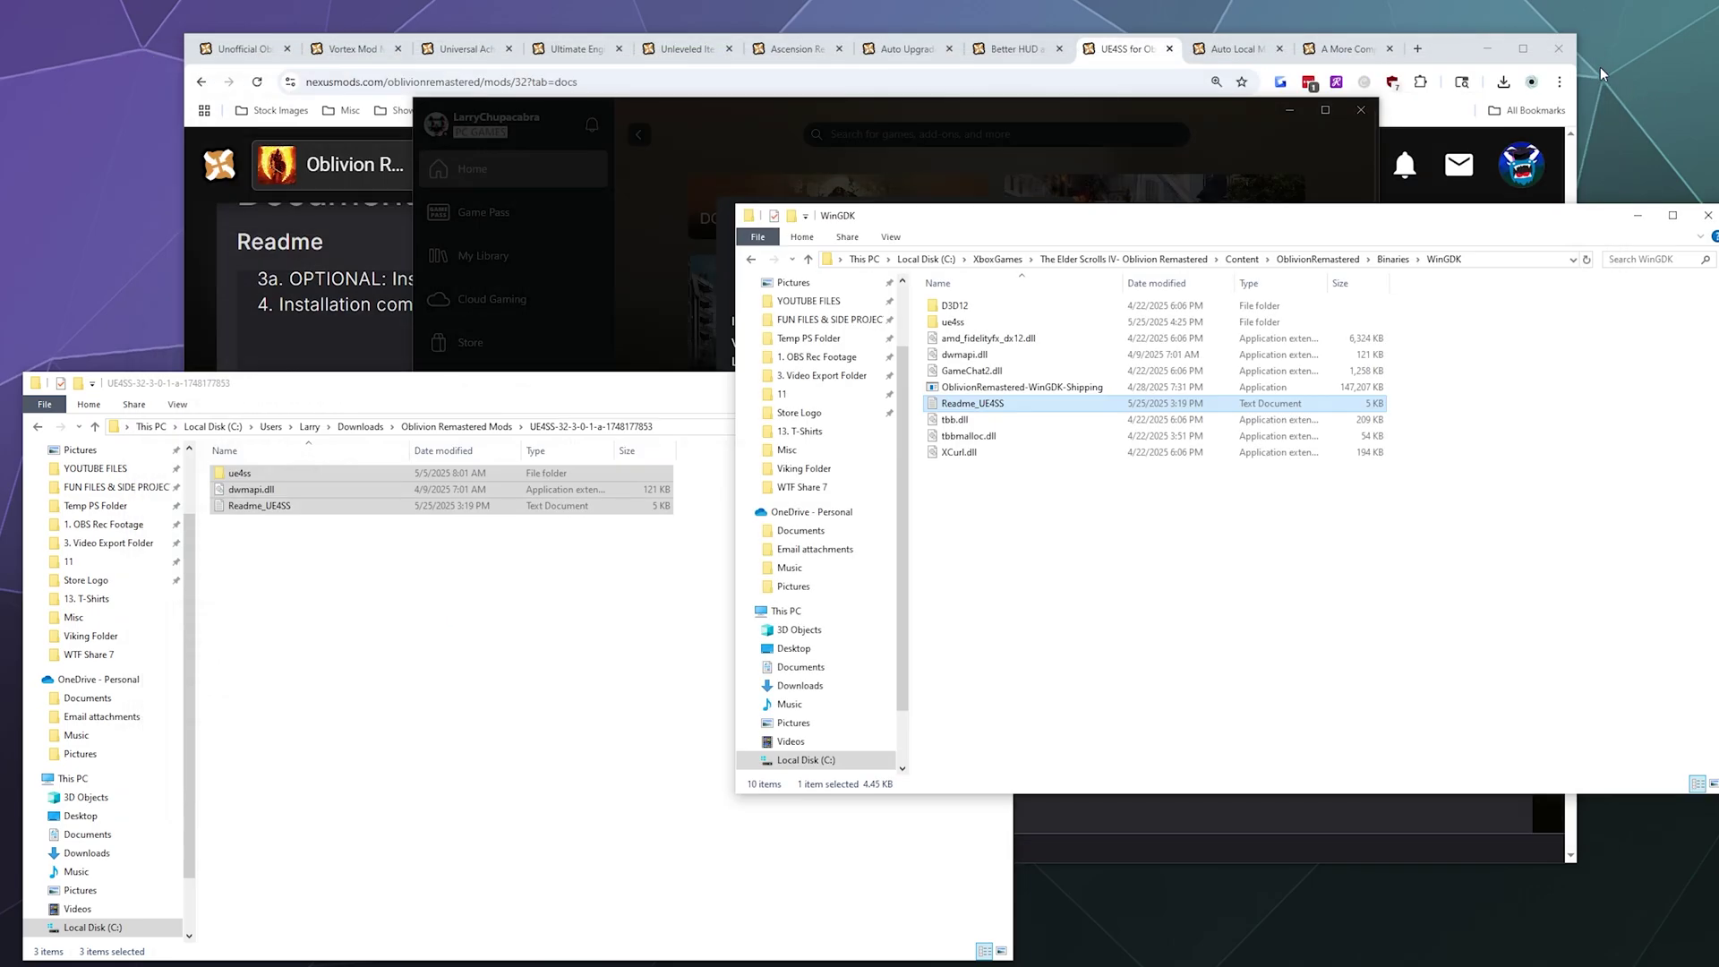
Delete ue4ss, dwmapi.dll and Readme_UE4SS from WinGDK, then restore all three.
{"action": "left_click", "coordinate": [963, 354], "text": "ctrl"}
{"action": "left_click", "coordinate": [954, 323], "text": "ctrl"}
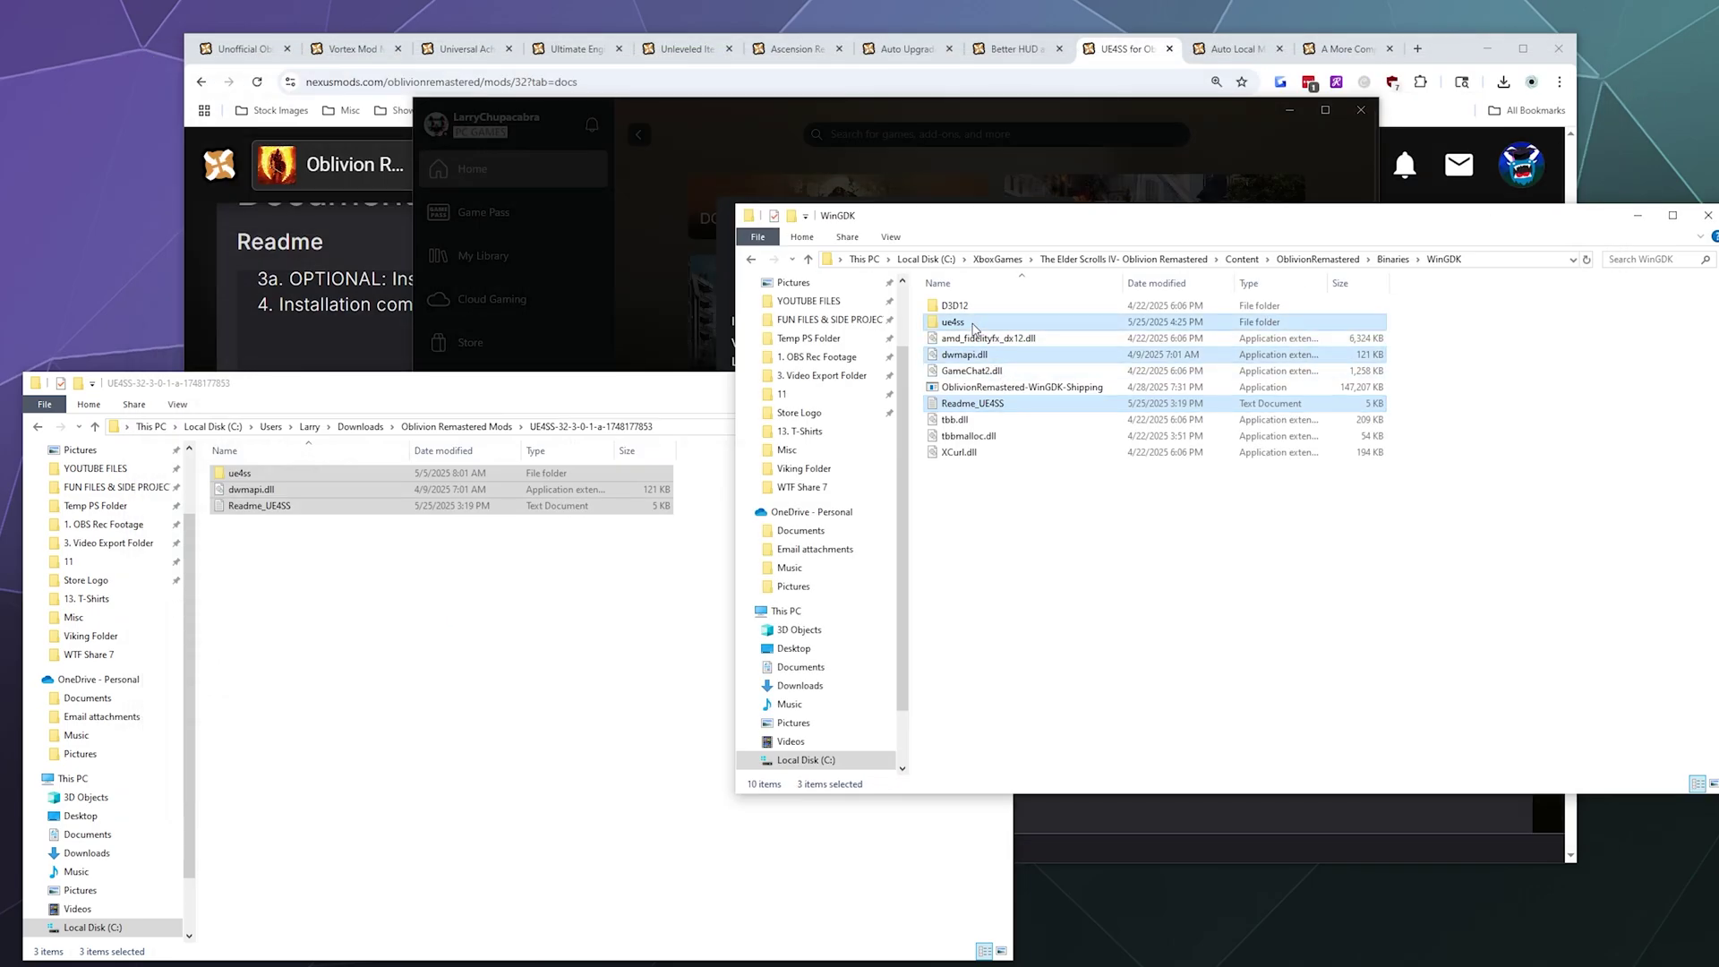
{"action": "right_click", "coordinate": [980, 327]}
{"action": "left_click", "coordinate": [1012, 641]}
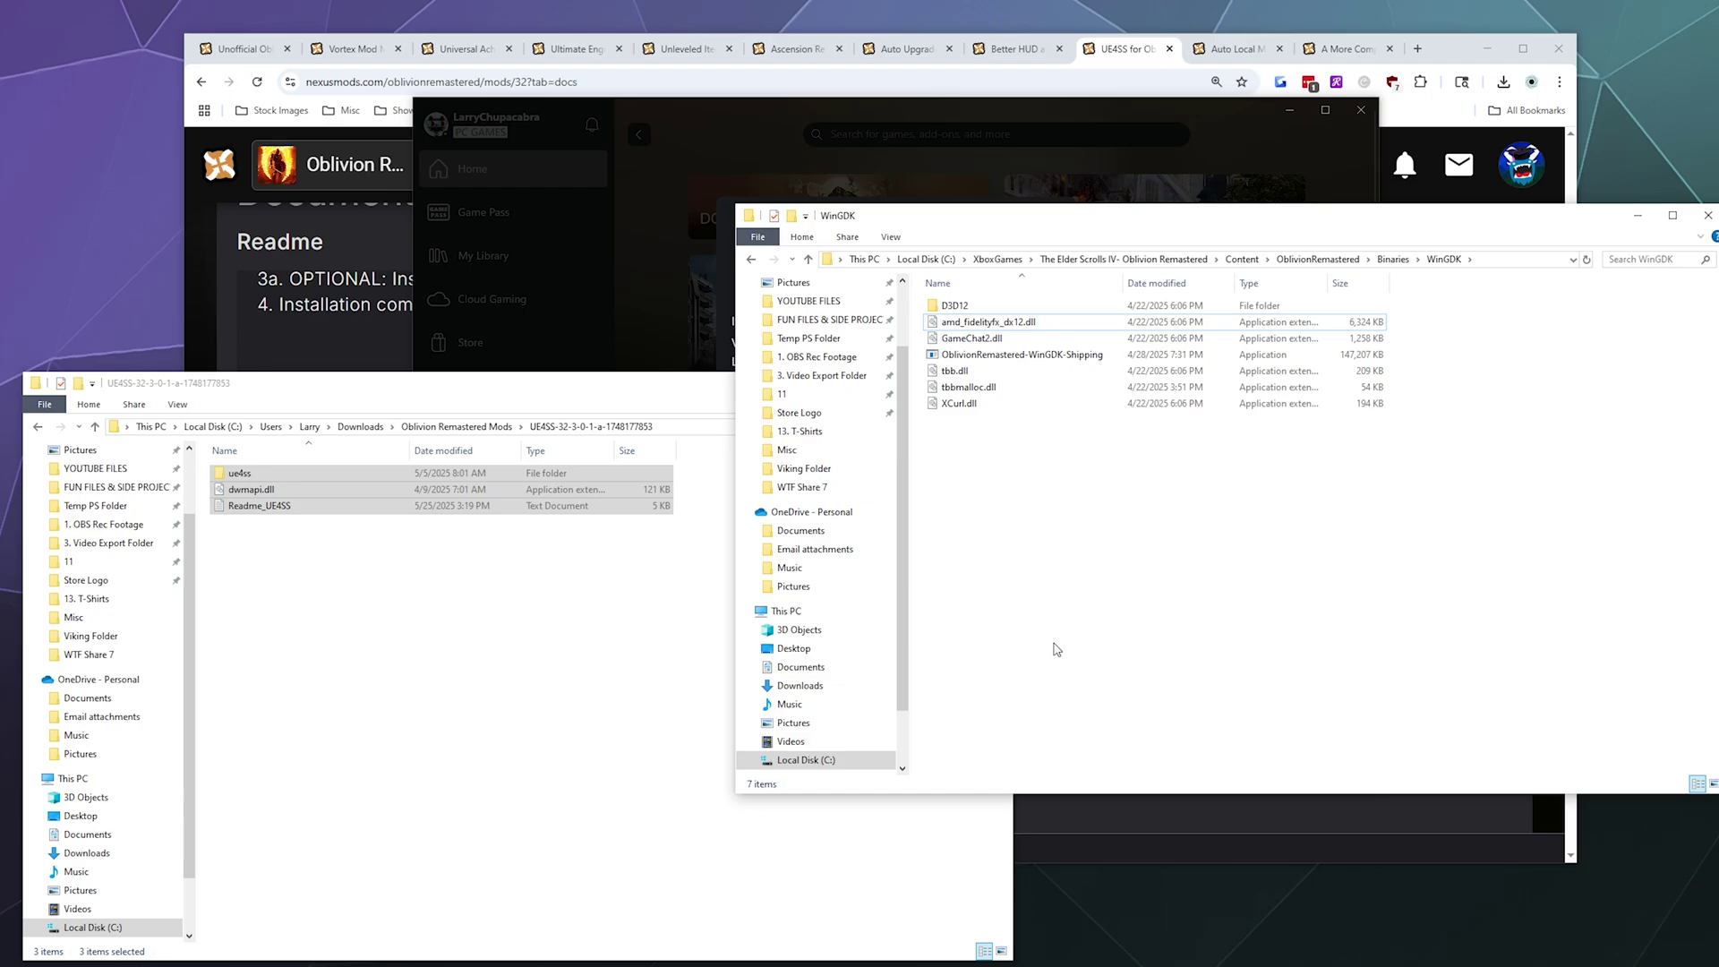
{"action": "key", "text": "ctrl+v"}
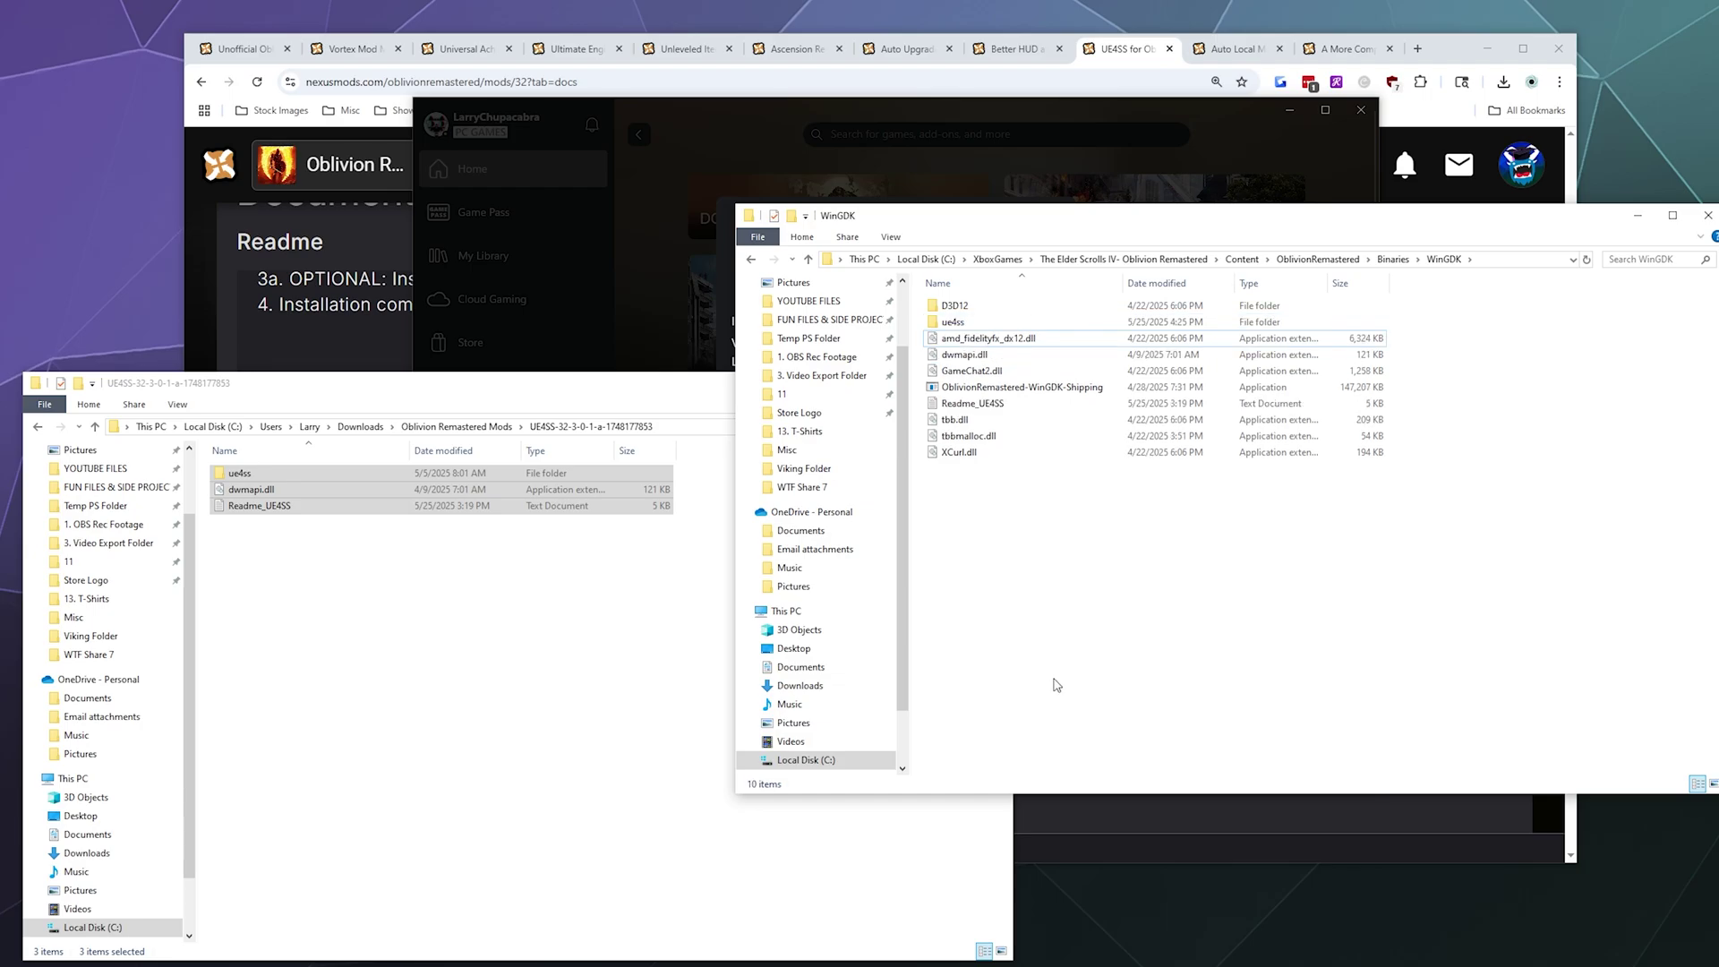
{"action": "left_click", "coordinate": [607, 698]}
Hide the UE4SS download window and close the Xbox app's game file info dialog.
{"action": "left_click", "coordinate": [912, 385]}
{"action": "left_click_drag", "start_coordinate": [1075, 214], "coordinate": [800, 394]}
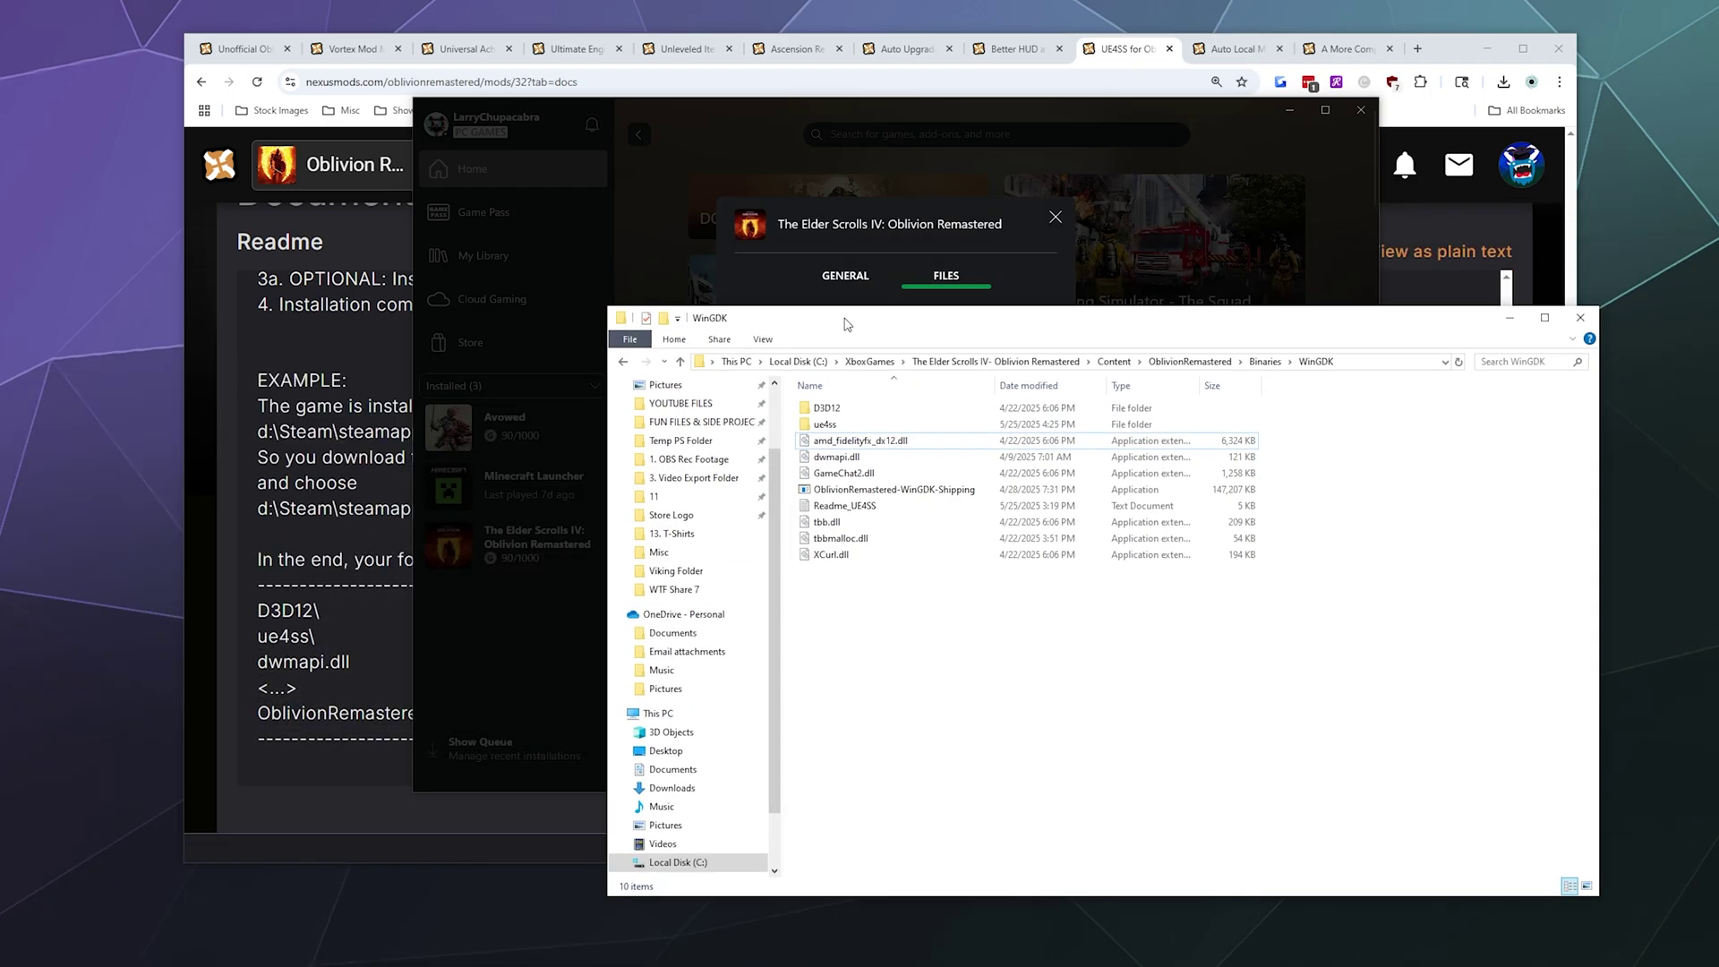
{"action": "left_click", "coordinate": [857, 206]}
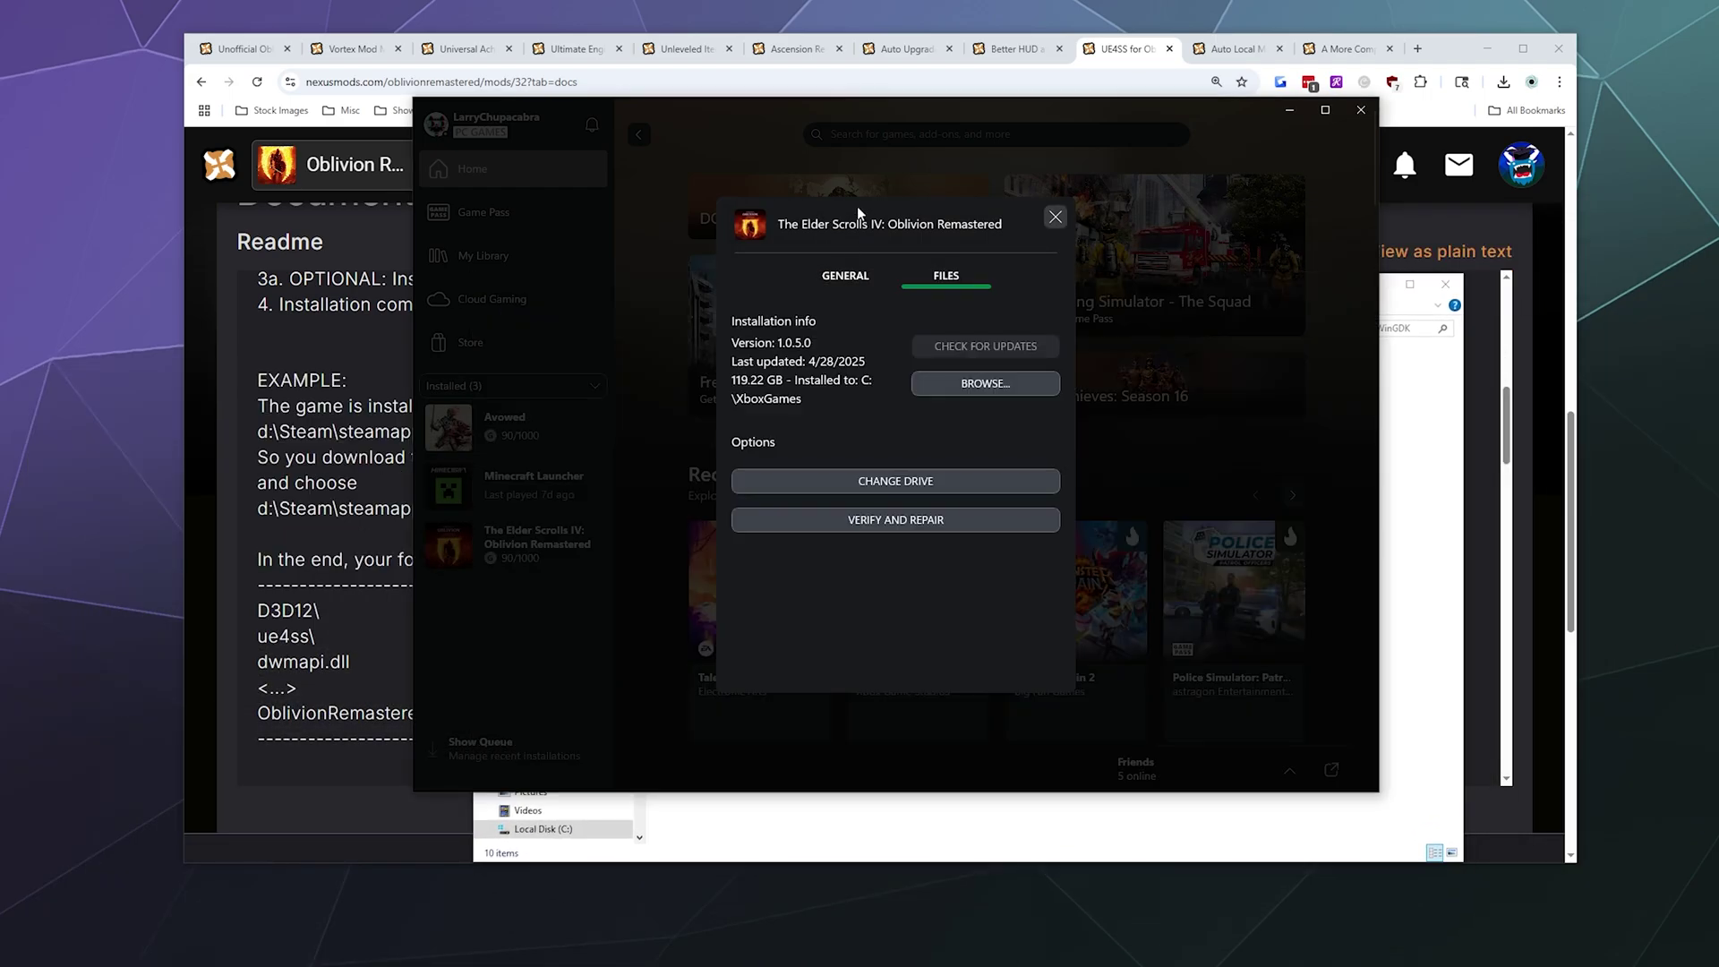
{"action": "left_click", "coordinate": [1056, 217]}
Scroll the UE4SS for OblivionRemastered mod page up to its header showing version 3.0.1.a.
{"action": "left_click", "coordinate": [1419, 218]}
{"action": "scroll", "coordinate": [767, 420], "scroll_direction": "up", "scroll_amount": 15}
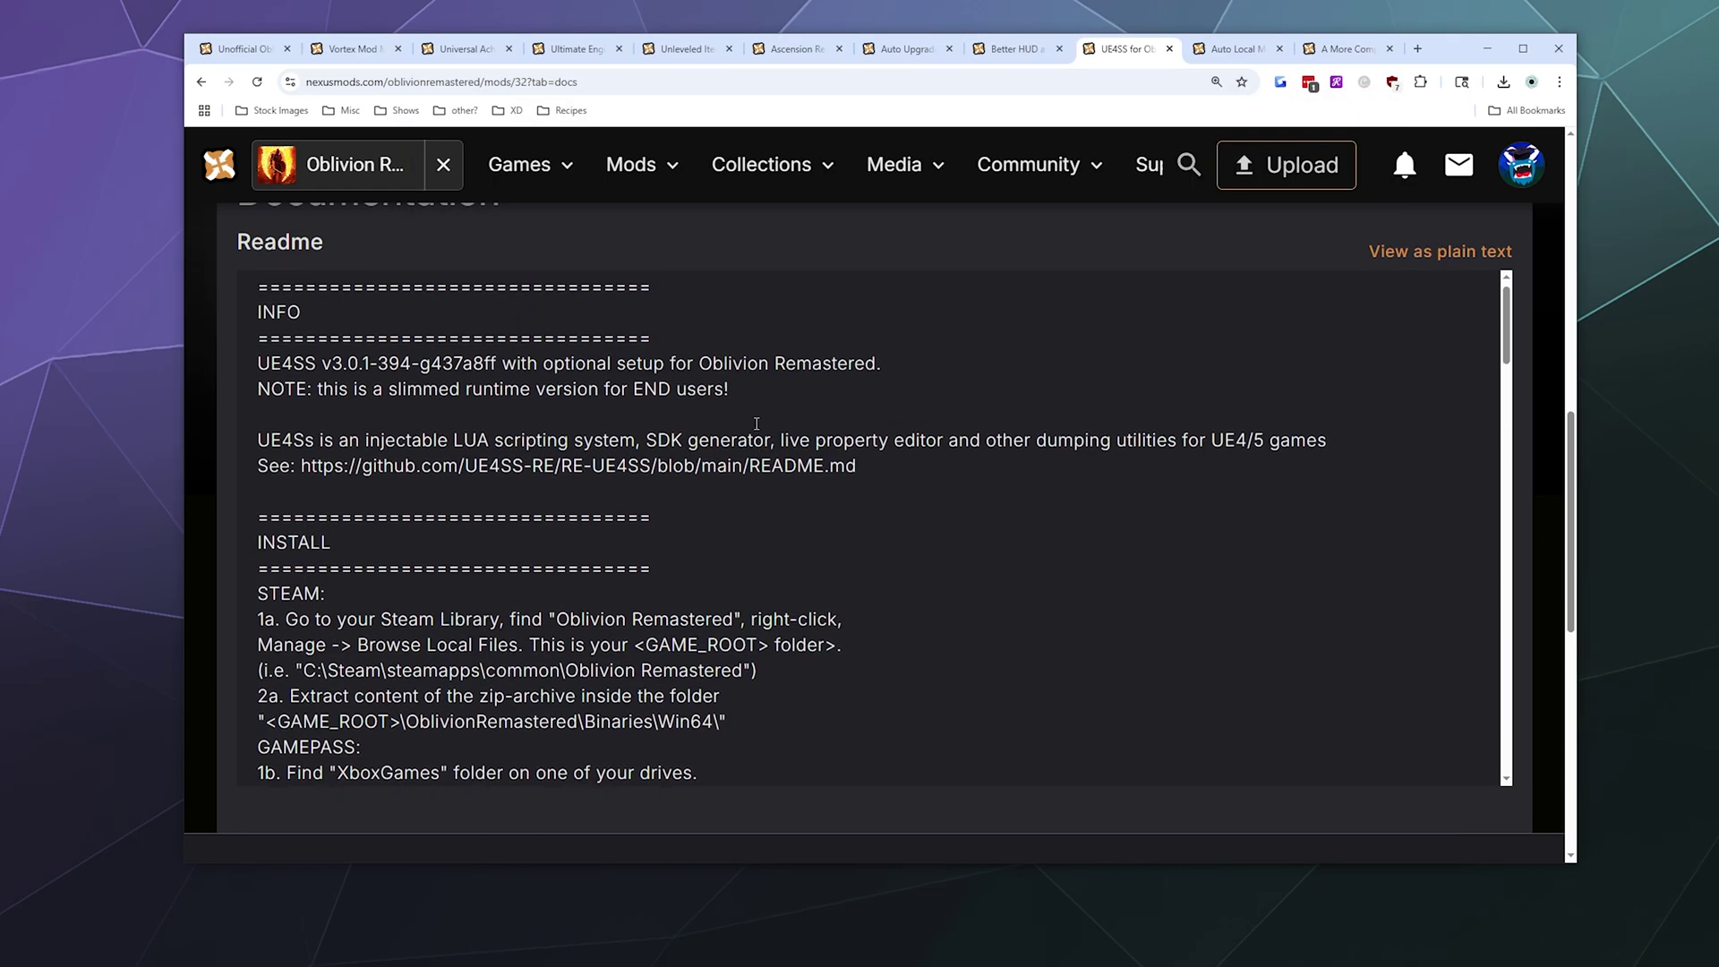
{"action": "scroll", "coordinate": [1511, 347], "scroll_direction": "up", "scroll_amount": 1}
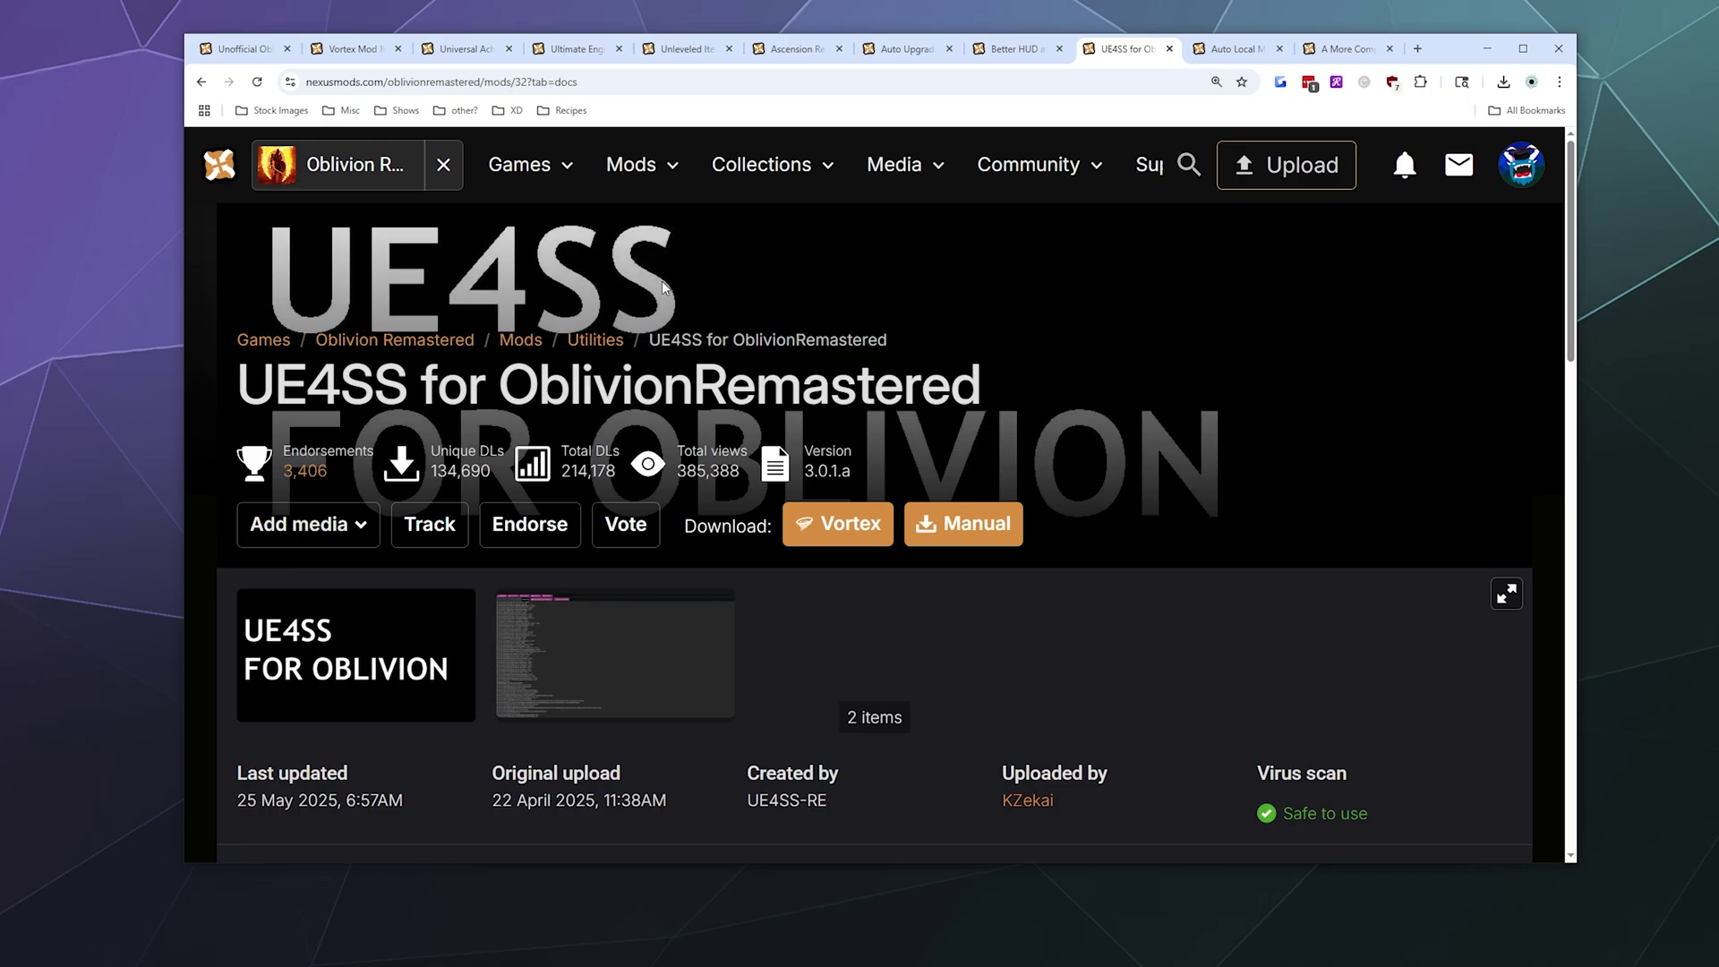
{"action": "scroll", "coordinate": [1238, 402], "scroll_direction": "down", "scroll_amount": 3}
{"action": "scroll", "coordinate": [1237, 402], "scroll_direction": "up", "scroll_amount": 3}
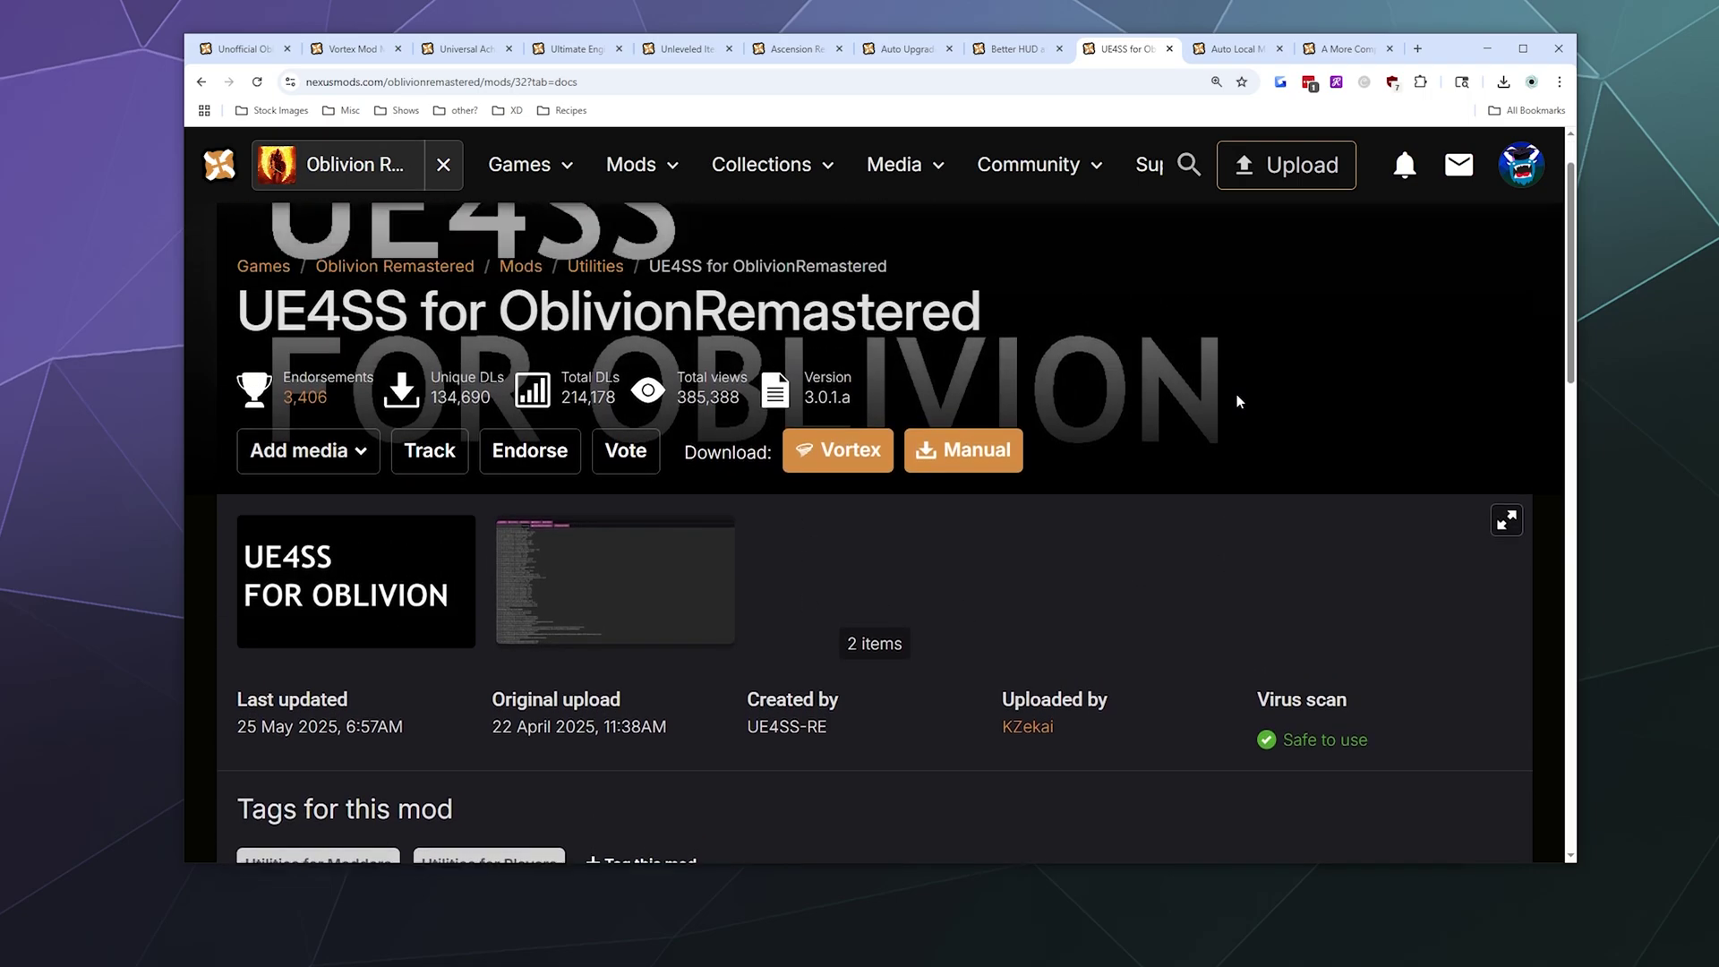